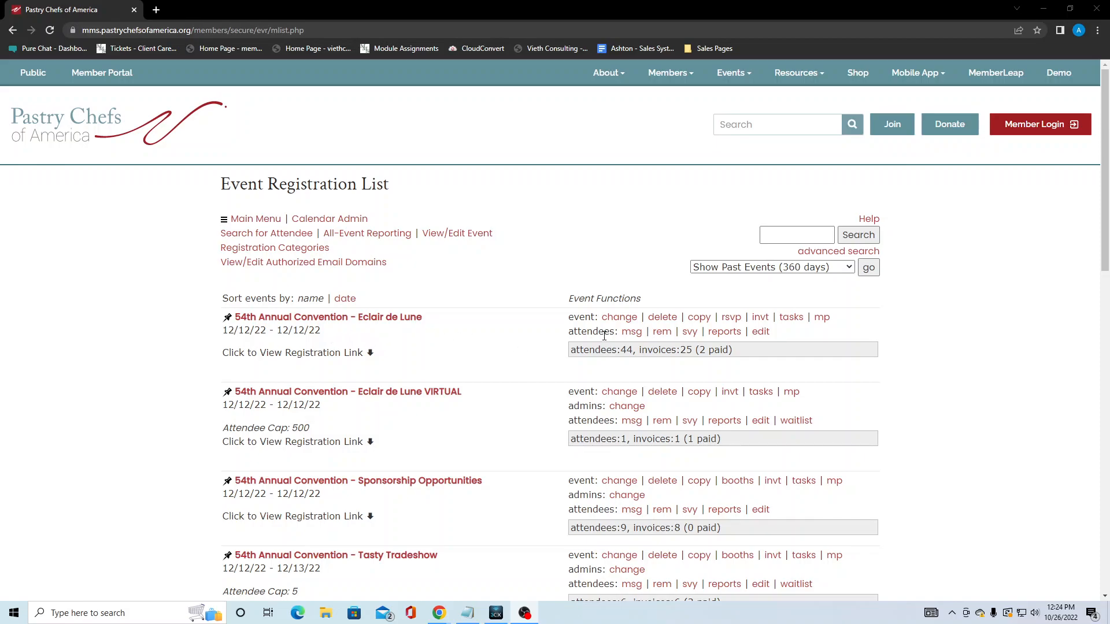
Open the attendee list for the 54th Annual Convention - Eclair de Lune event and review the transactions sorted by organization.
{"action": "left_click", "coordinate": [760, 336]}
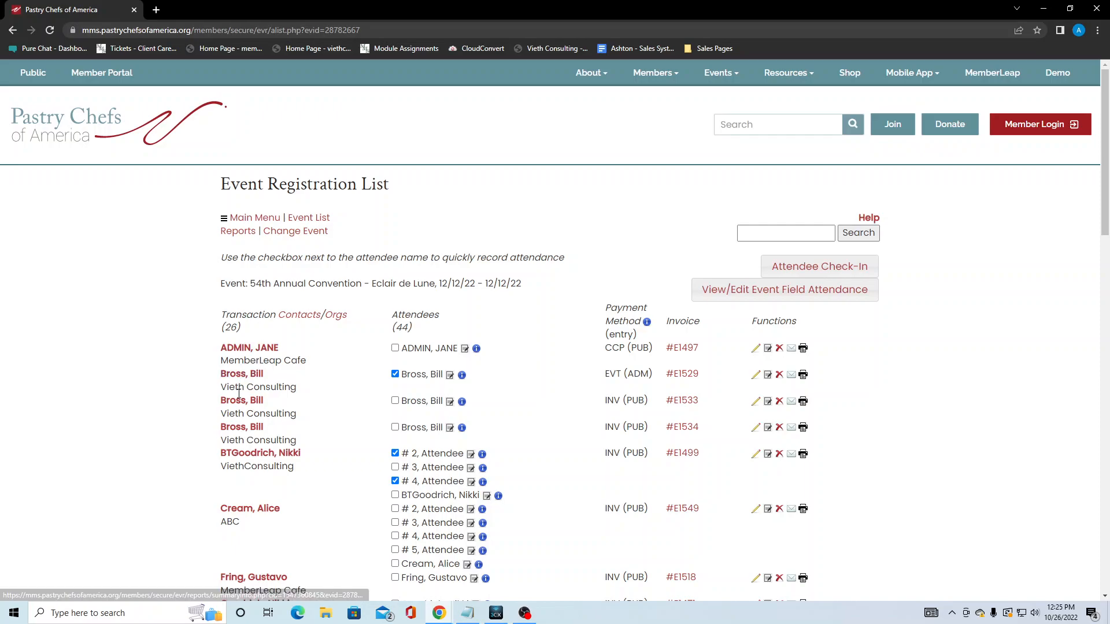
{"action": "left_click", "coordinate": [336, 317]}
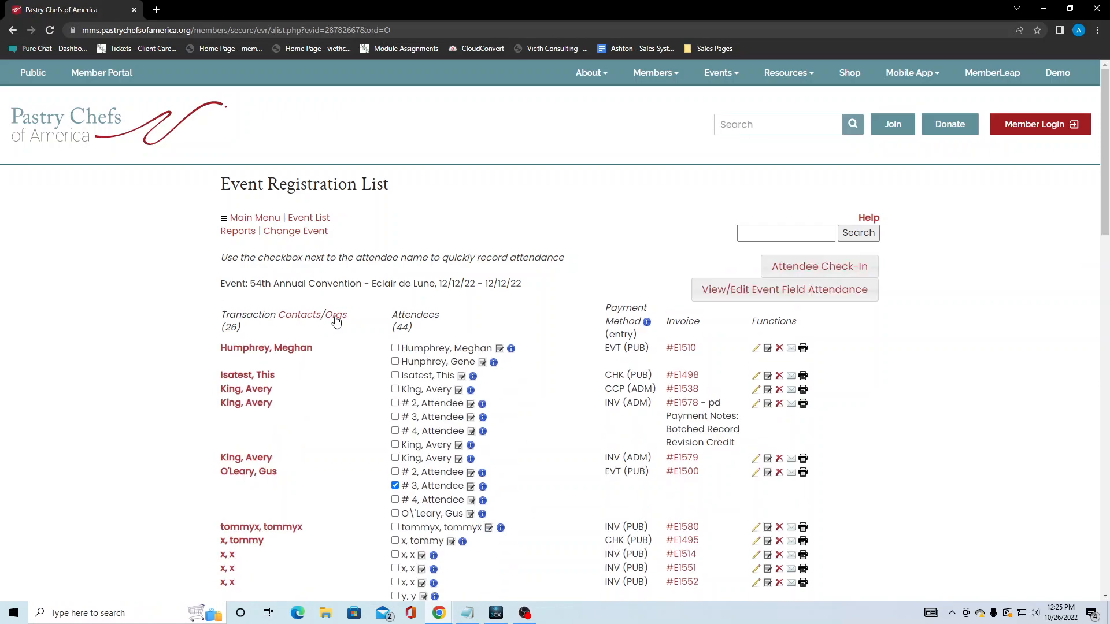
{"action": "scroll", "coordinate": [336, 322], "scroll_direction": "down", "scroll_amount": 4}
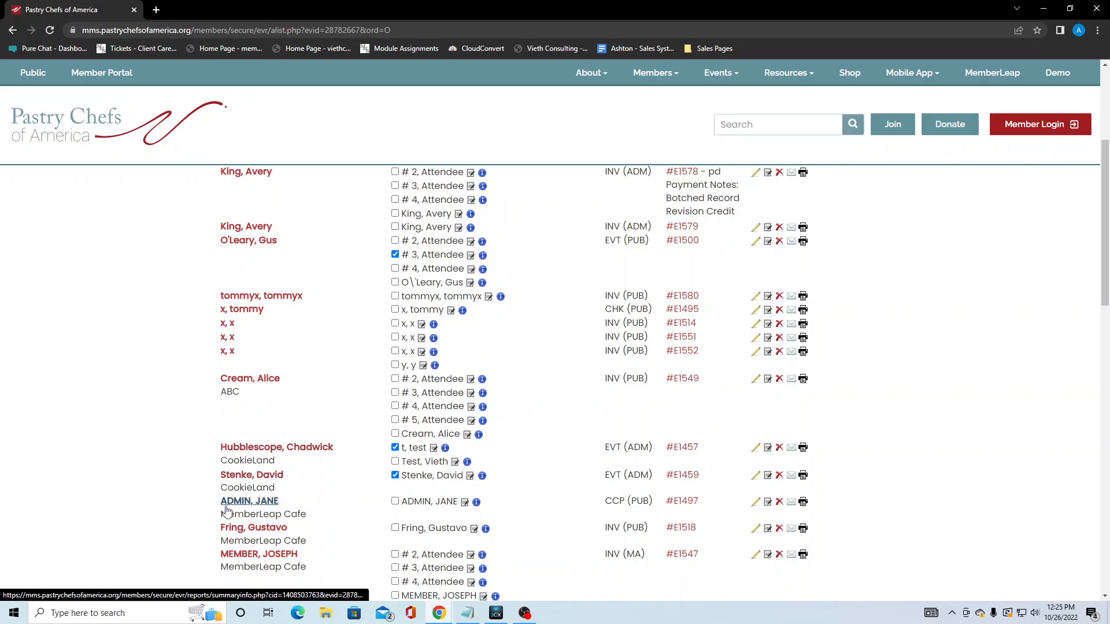
{"action": "left_click_drag", "start_coordinate": [309, 570], "coordinate": [222, 567]}
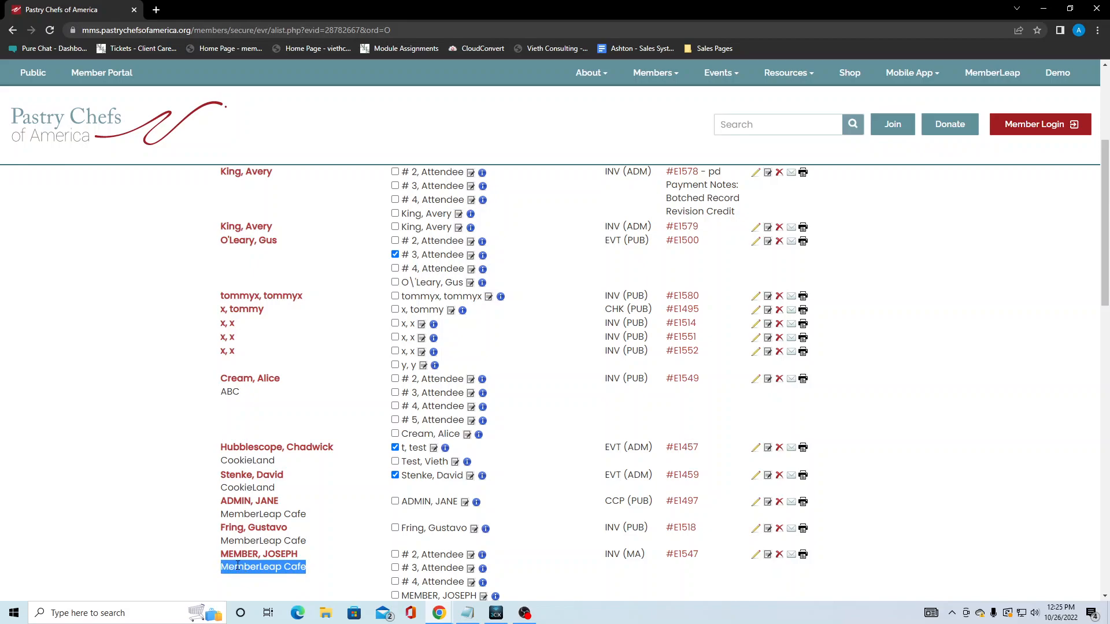
{"action": "left_click", "coordinate": [171, 504]}
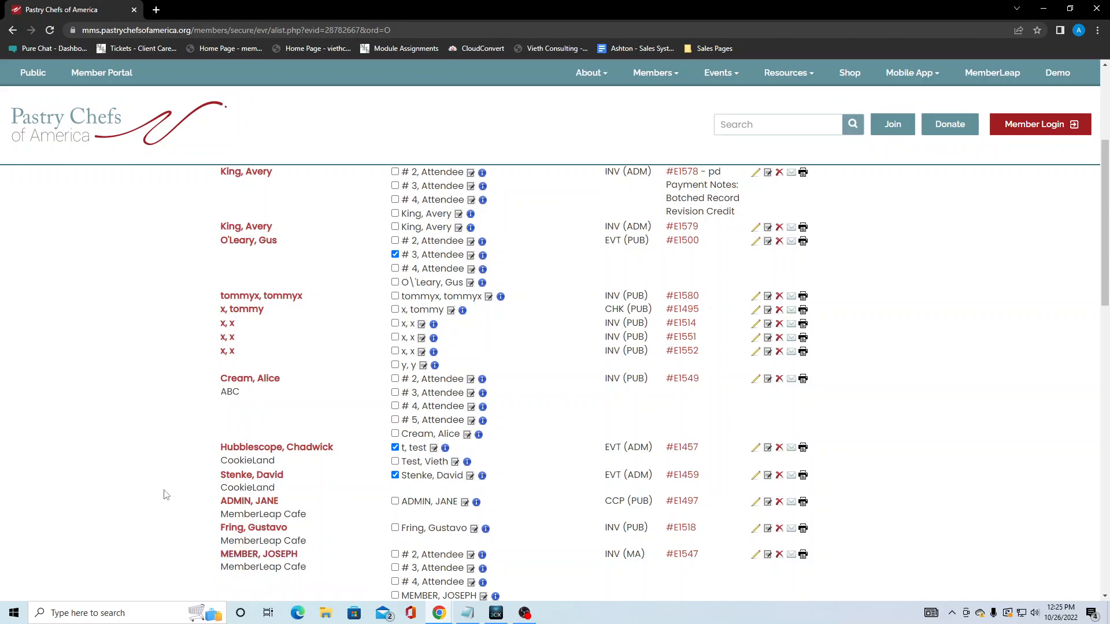
{"action": "scroll", "coordinate": [248, 347], "scroll_direction": "up", "scroll_amount": 3}
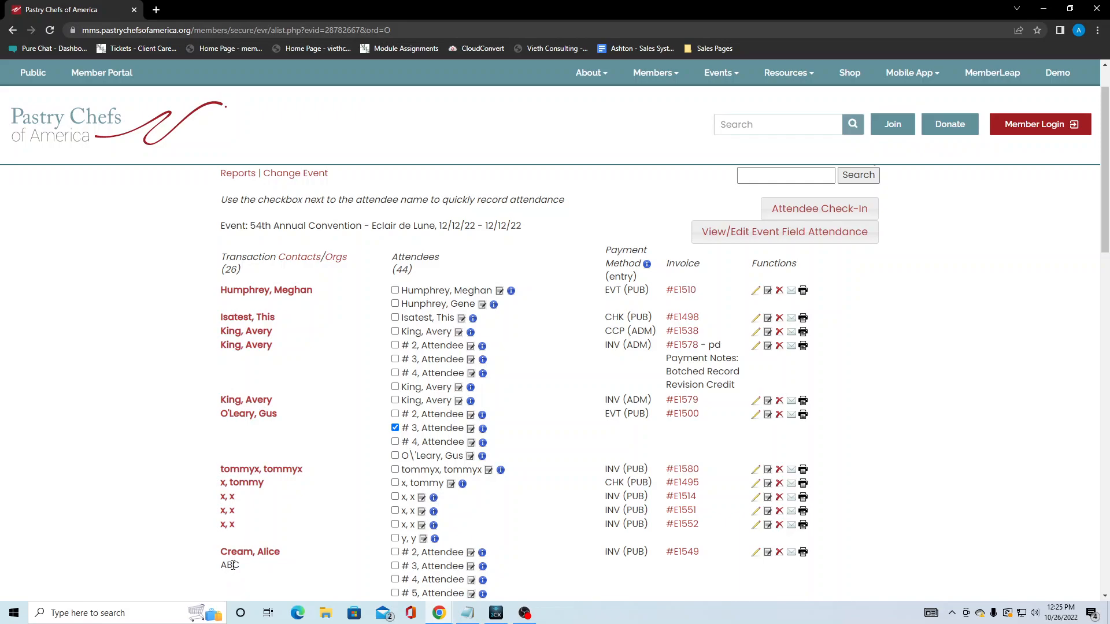
Sort the transactions by contact and examine the transaction and attendee counts.
{"action": "left_click", "coordinate": [313, 263]}
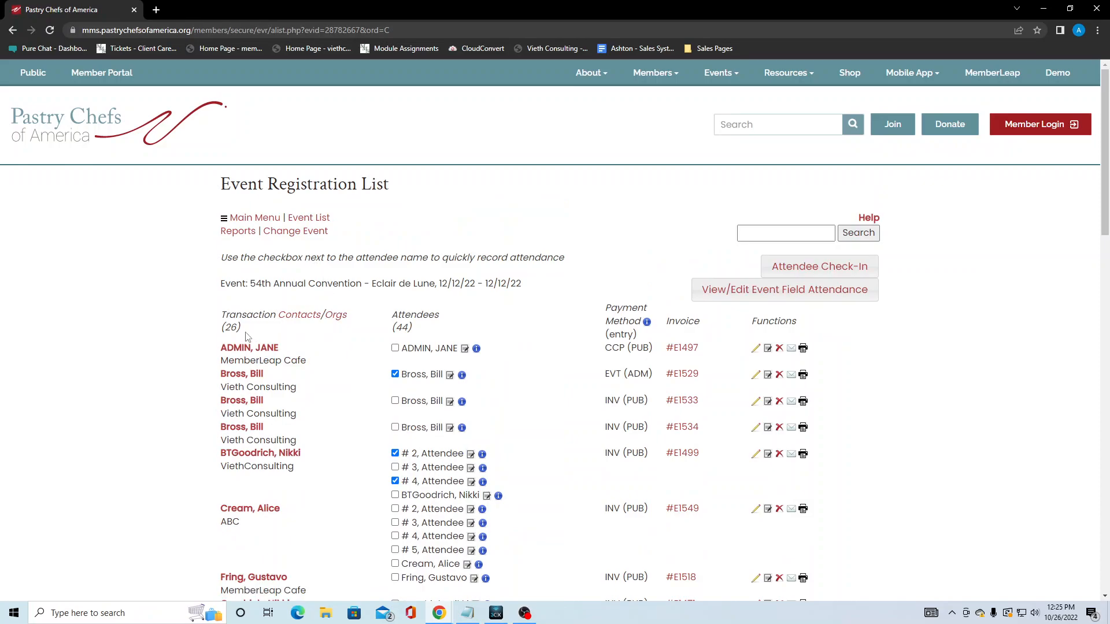
{"action": "left_click_drag", "start_coordinate": [227, 327], "coordinate": [236, 326]}
{"action": "left_click_drag", "start_coordinate": [393, 326], "coordinate": [409, 328]}
{"action": "left_click", "coordinate": [419, 330]}
Review the first contact's registration summary, including guest selections and billing information, and return to the attendee list.
{"action": "left_click", "coordinate": [269, 350]}
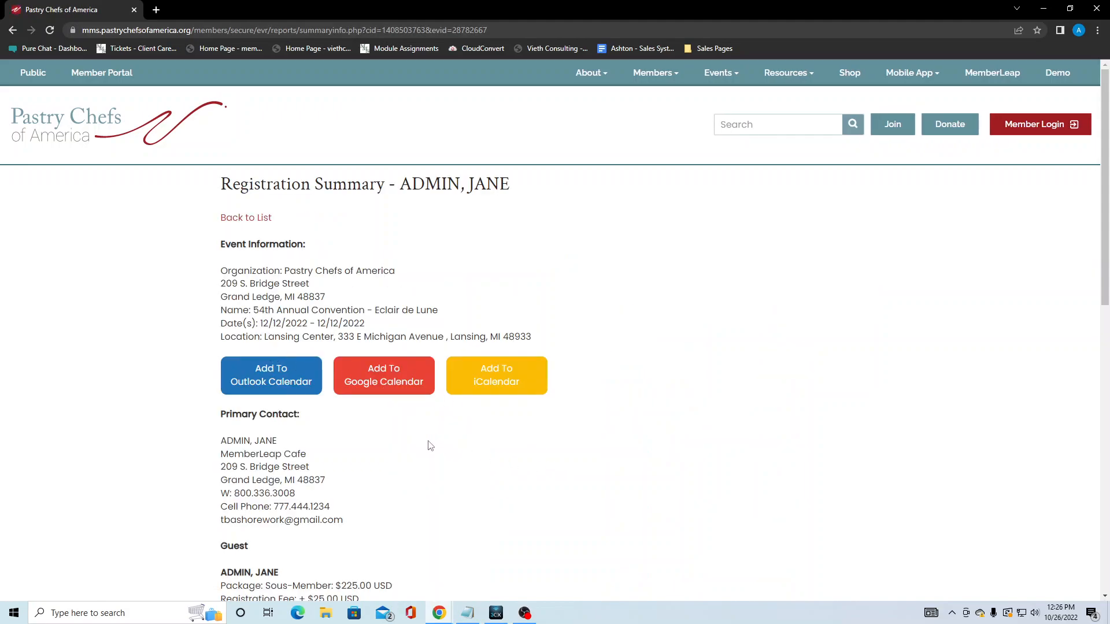
{"action": "scroll", "coordinate": [430, 445], "scroll_direction": "down", "scroll_amount": 3}
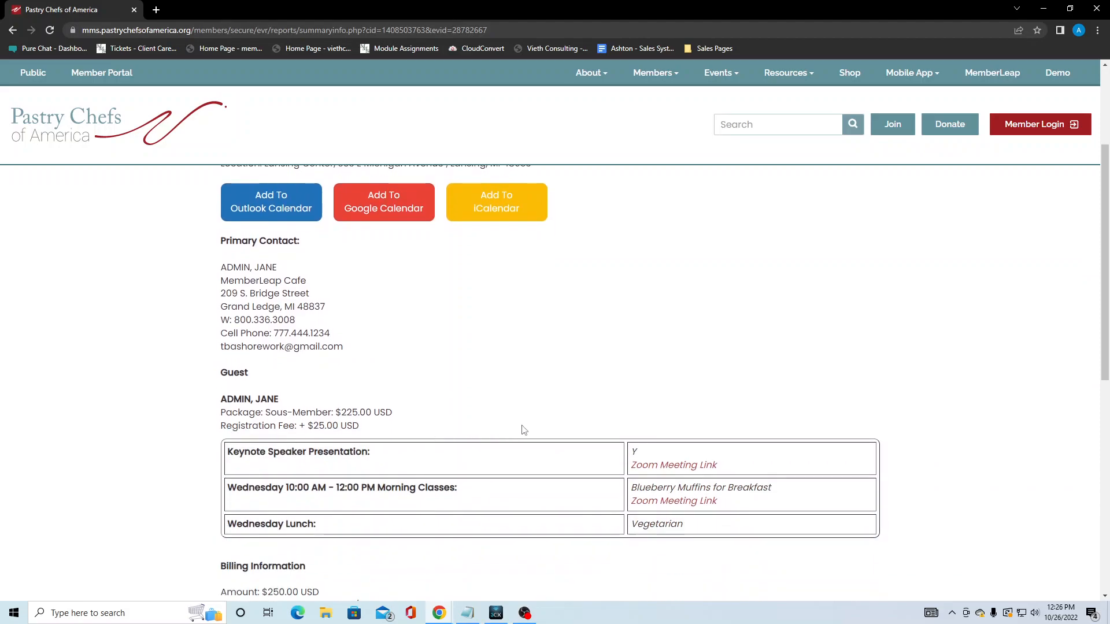
{"action": "scroll", "coordinate": [551, 431], "scroll_direction": "down", "scroll_amount": 2}
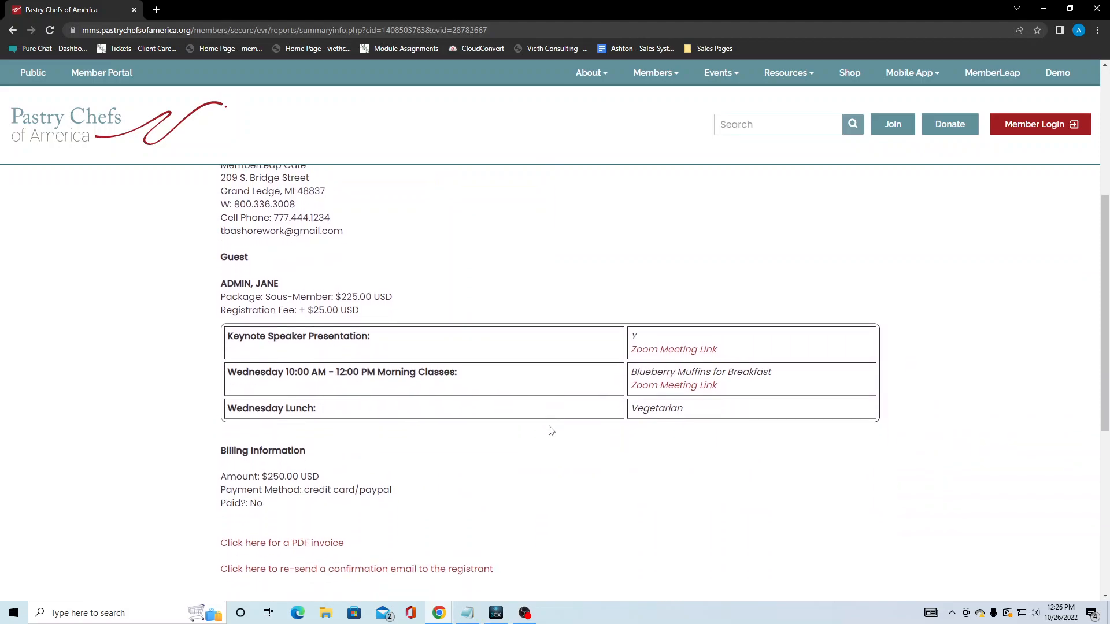
{"action": "scroll", "coordinate": [551, 431], "scroll_direction": "down", "scroll_amount": 1}
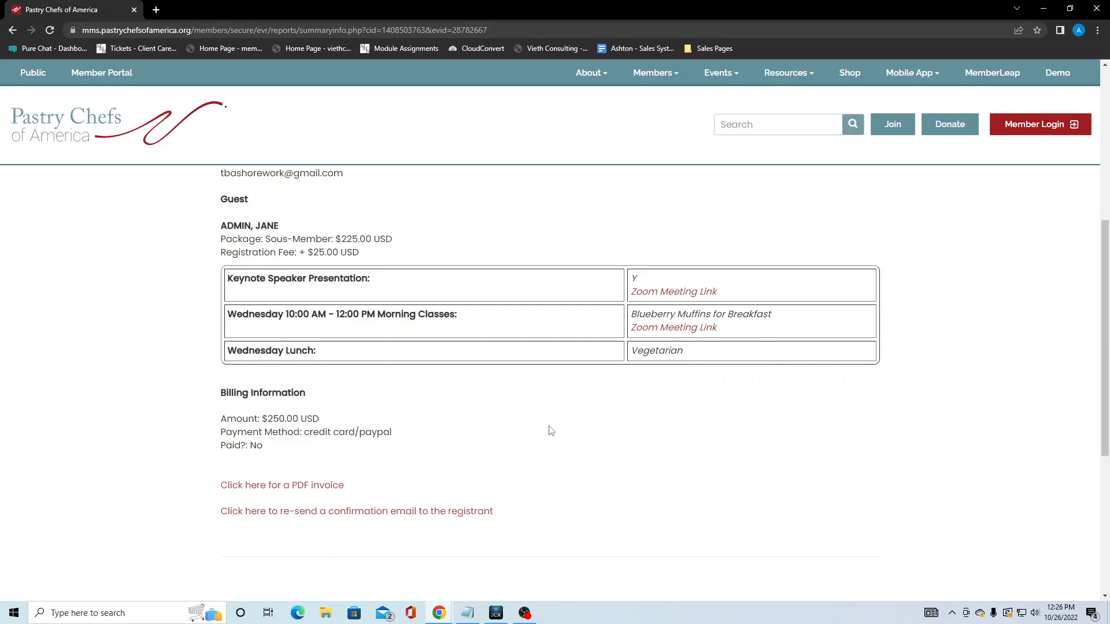
{"action": "scroll", "coordinate": [530, 416], "scroll_direction": "up", "scroll_amount": 5}
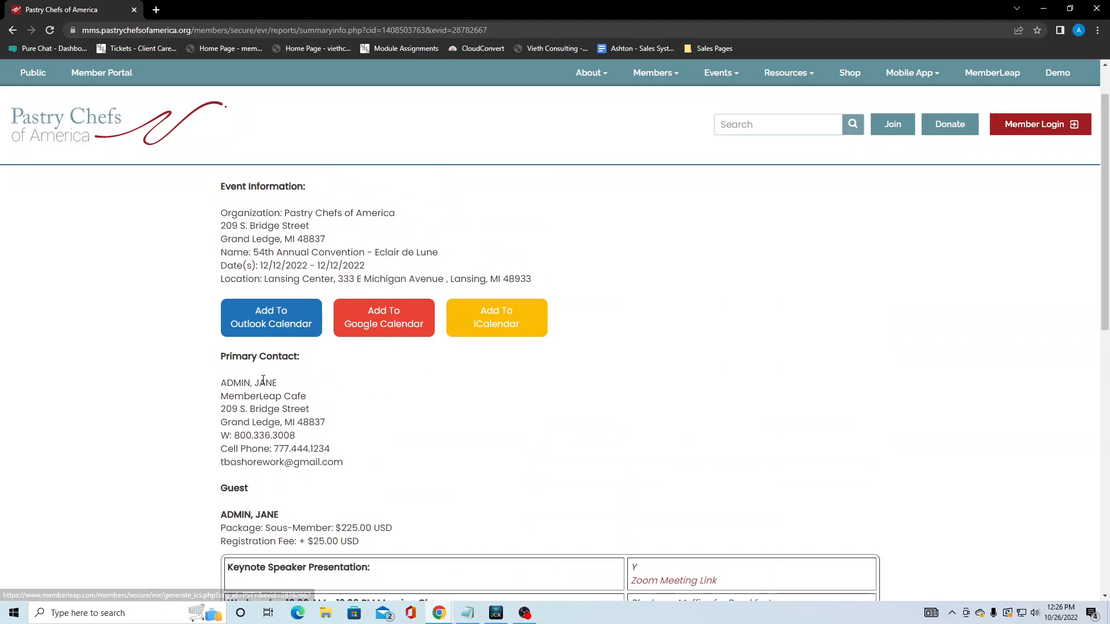
{"action": "scroll", "coordinate": [404, 486], "scroll_direction": "down", "scroll_amount": 1}
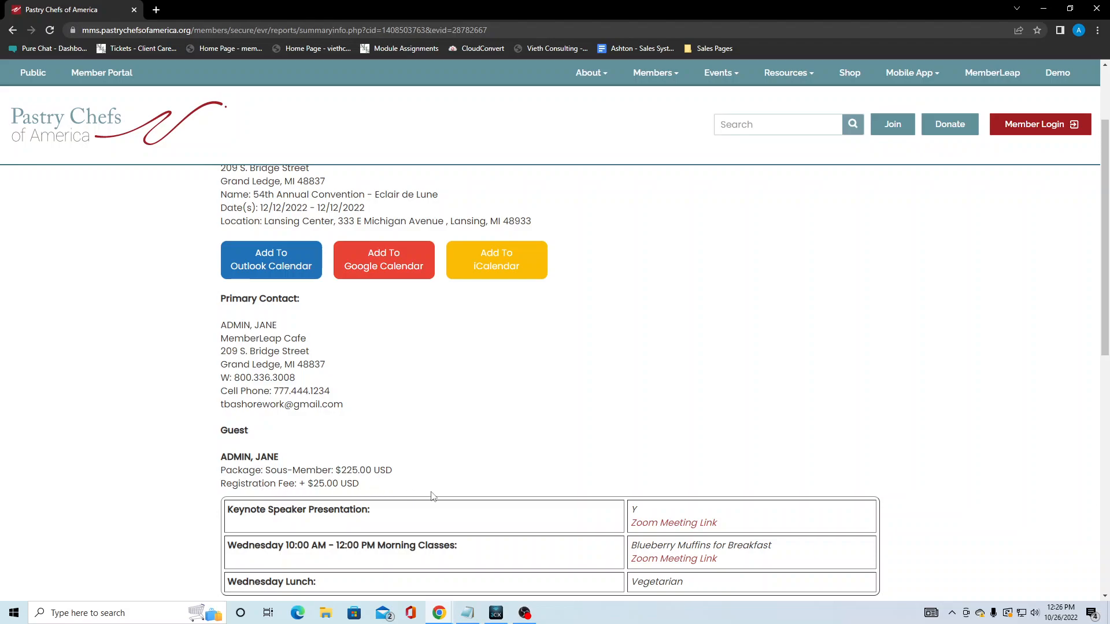
{"action": "scroll", "coordinate": [434, 496], "scroll_direction": "down", "scroll_amount": 1}
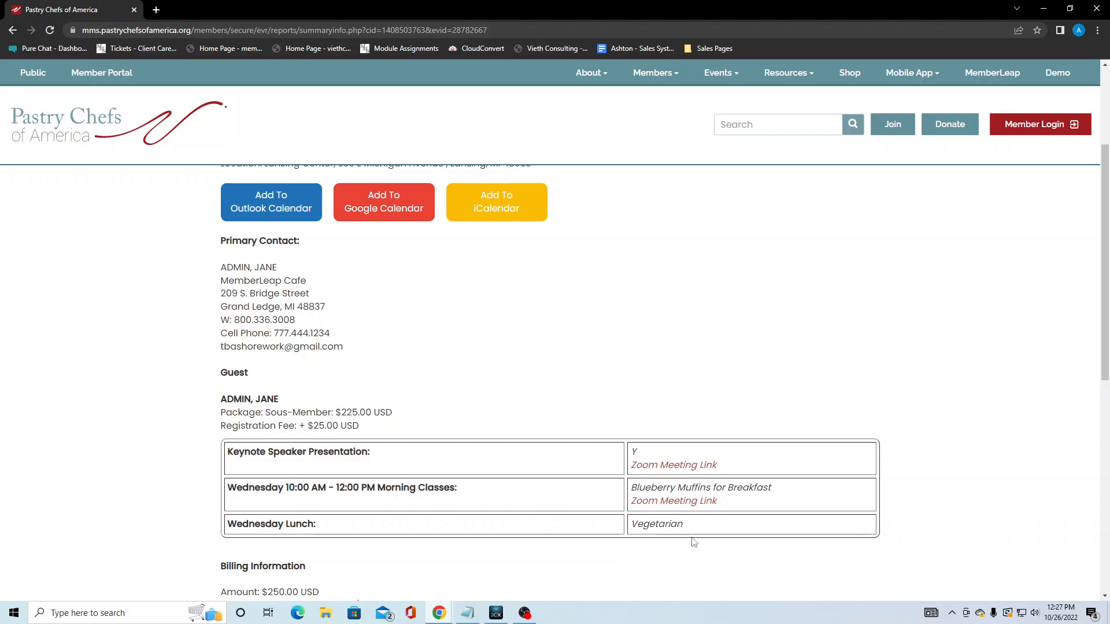
{"action": "scroll", "coordinate": [636, 528], "scroll_direction": "down", "scroll_amount": 2}
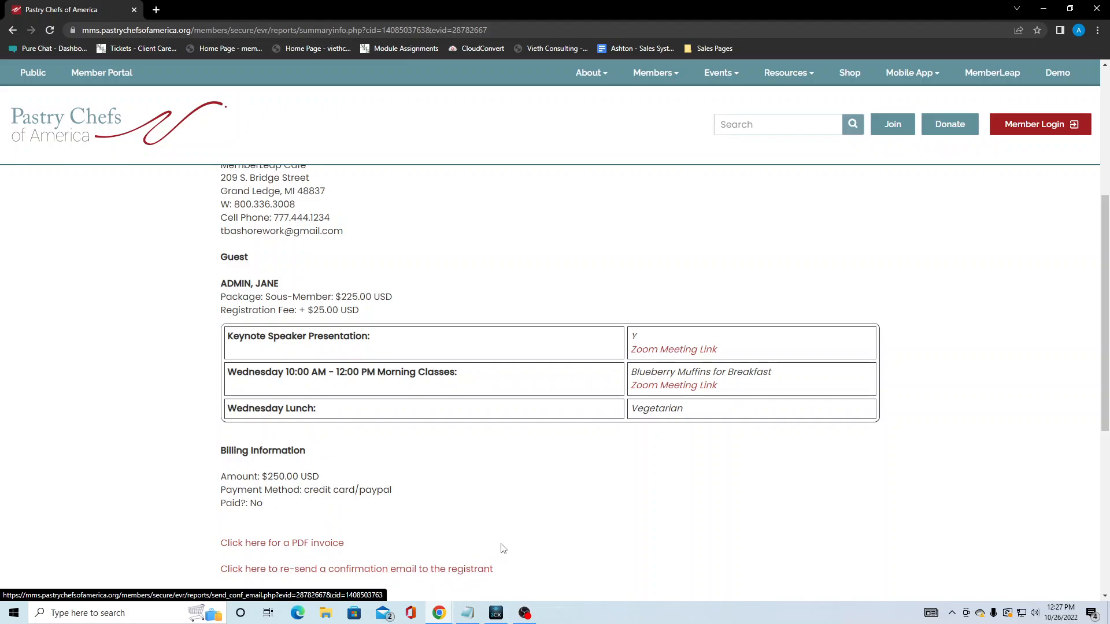
{"action": "left_click", "coordinate": [13, 31]}
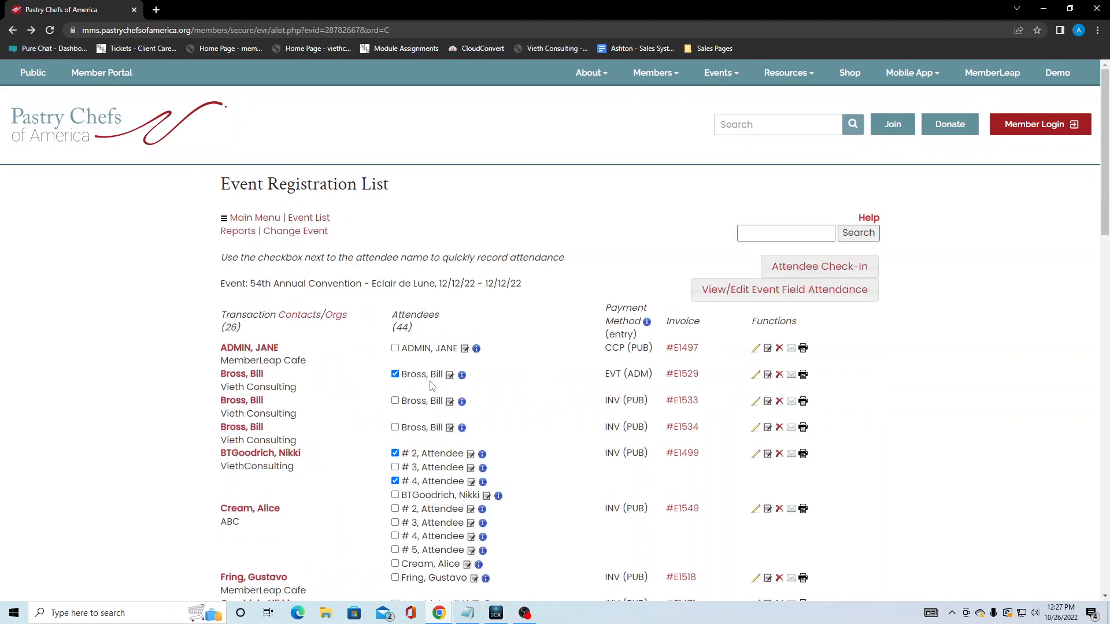
Record attendance for the first attendee in the list, and clear it again.
{"action": "left_click", "coordinate": [395, 348]}
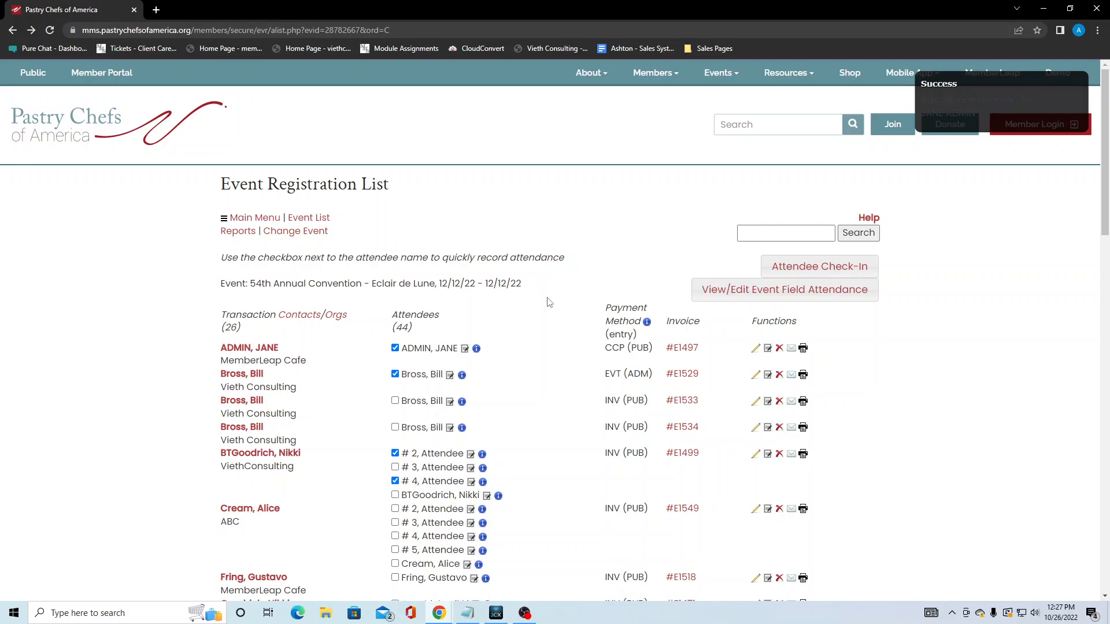
{"action": "left_click", "coordinate": [395, 349]}
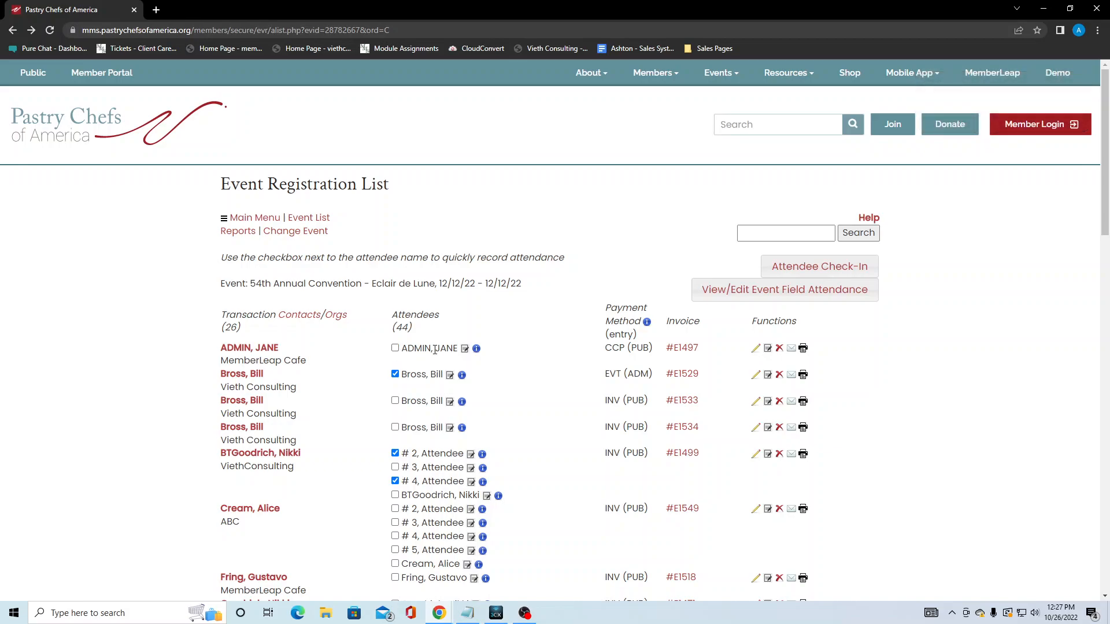
View the first attendee's transcript and attendee summary PDFs, returning to the attendee list after each.
{"action": "left_click", "coordinate": [466, 350]}
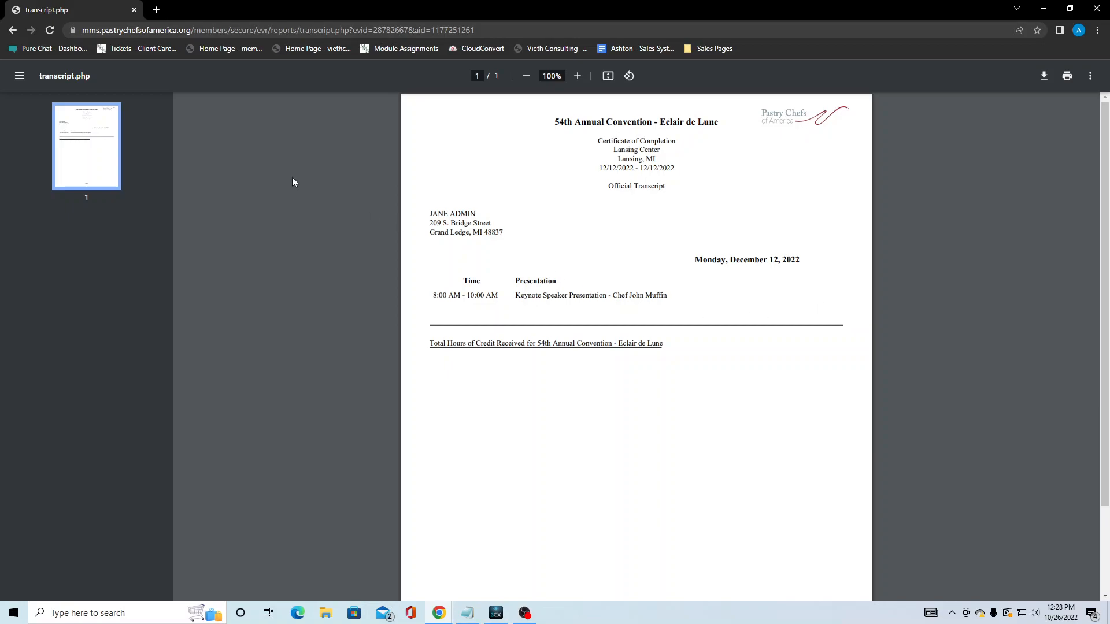
{"action": "left_click", "coordinate": [14, 32]}
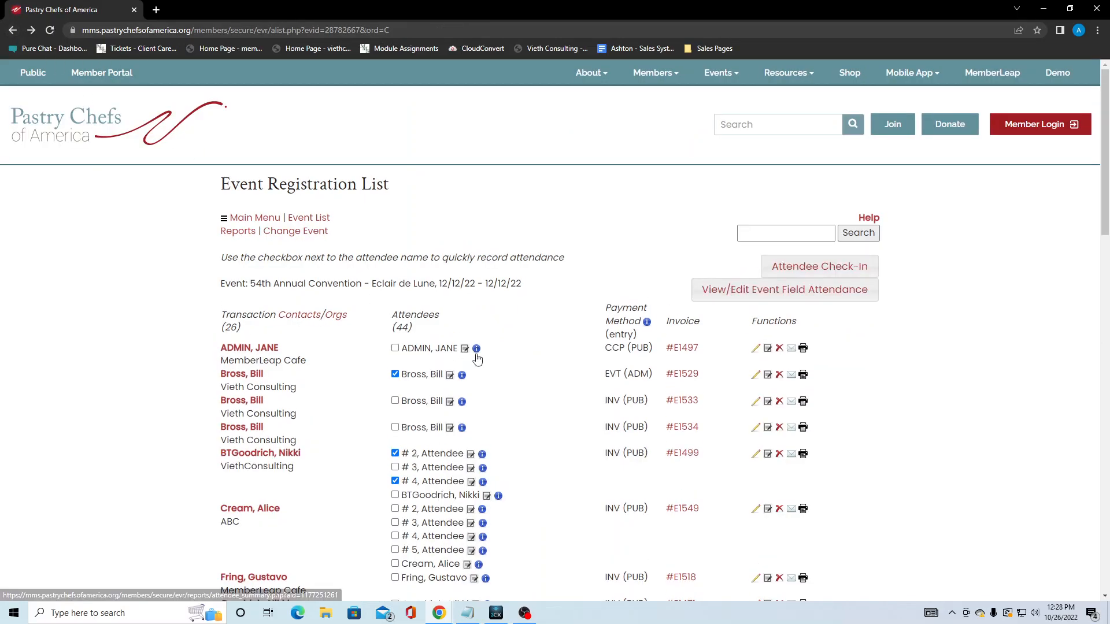
{"action": "left_click", "coordinate": [476, 350]}
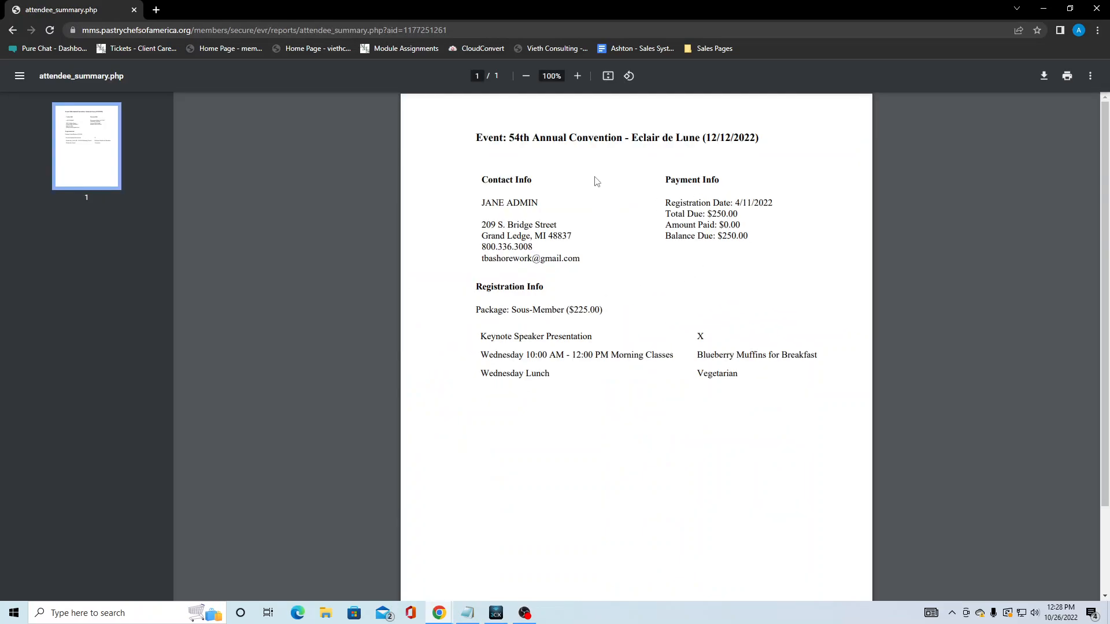
{"action": "scroll", "coordinate": [589, 376], "scroll_direction": "down", "scroll_amount": 2}
{"action": "scroll", "coordinate": [590, 376], "scroll_direction": "up", "scroll_amount": 2}
{"action": "left_click", "coordinate": [13, 32]}
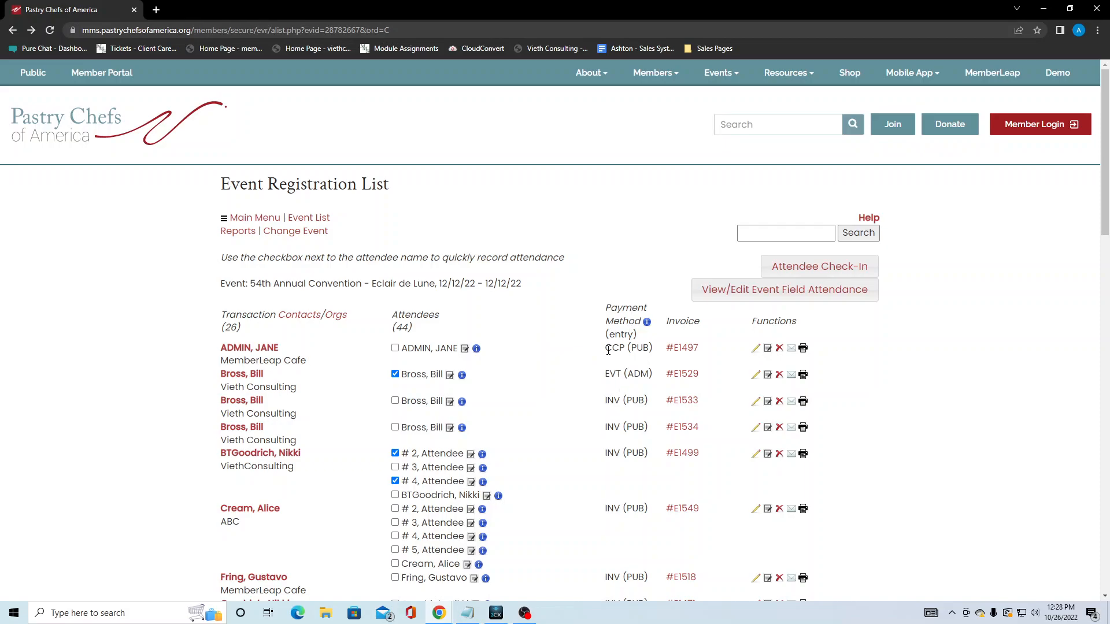
Examine the payment method and entry type codes of the first two registrations.
{"action": "left_click_drag", "start_coordinate": [605, 349], "coordinate": [626, 350]}
{"action": "left_click_drag", "start_coordinate": [630, 348], "coordinate": [652, 348]}
{"action": "left_click", "coordinate": [649, 347]}
{"action": "left_click_drag", "start_coordinate": [606, 373], "coordinate": [648, 374]}
{"action": "left_click", "coordinate": [576, 365]}
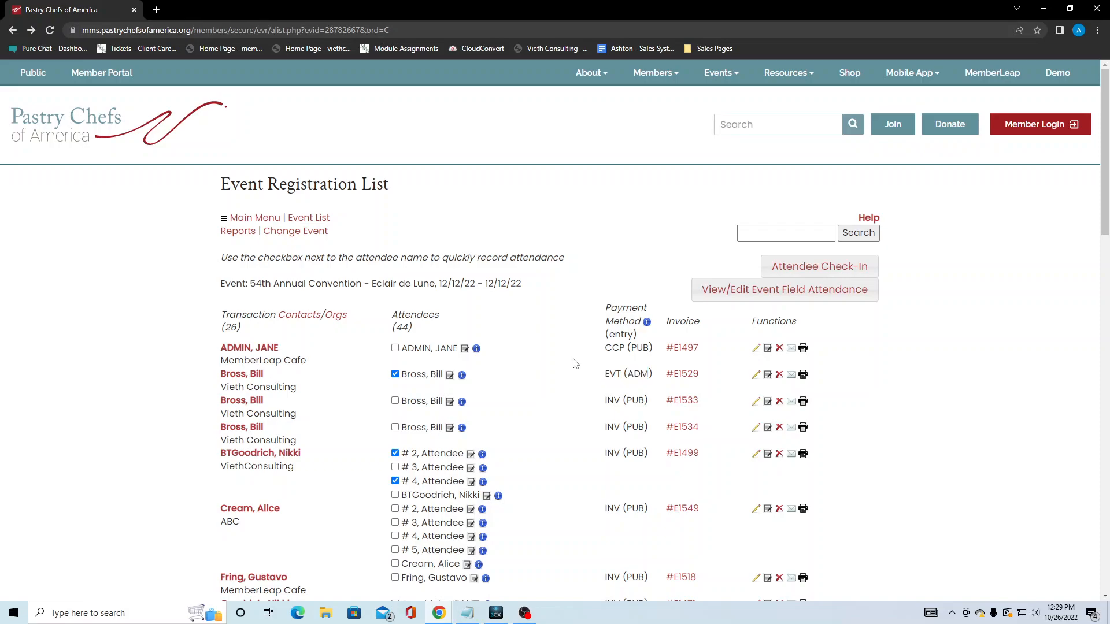
Consult the Payment Method Legend, including the ADM entry type, and close it.
{"action": "left_click", "coordinate": [648, 323]}
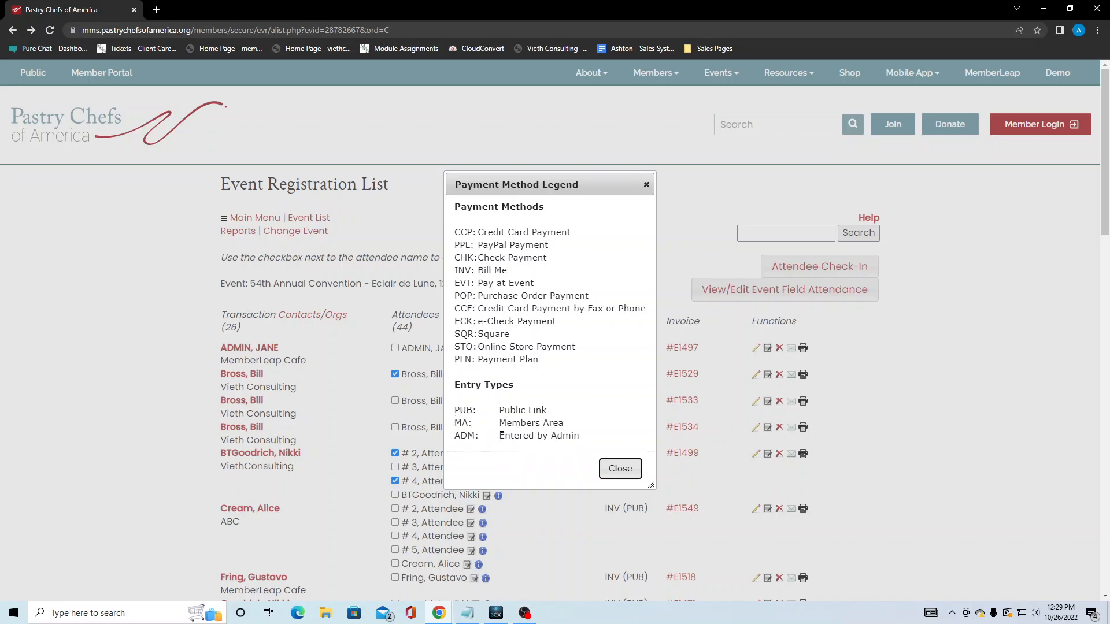
{"action": "left_click_drag", "start_coordinate": [455, 438], "coordinate": [583, 440]}
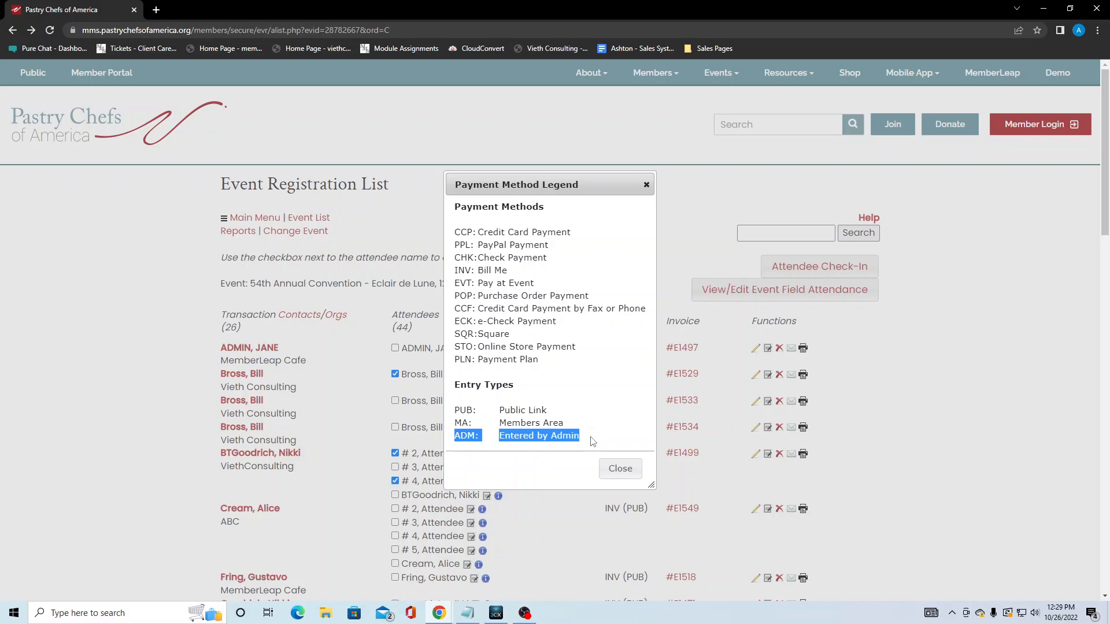
{"action": "left_click", "coordinate": [629, 472]}
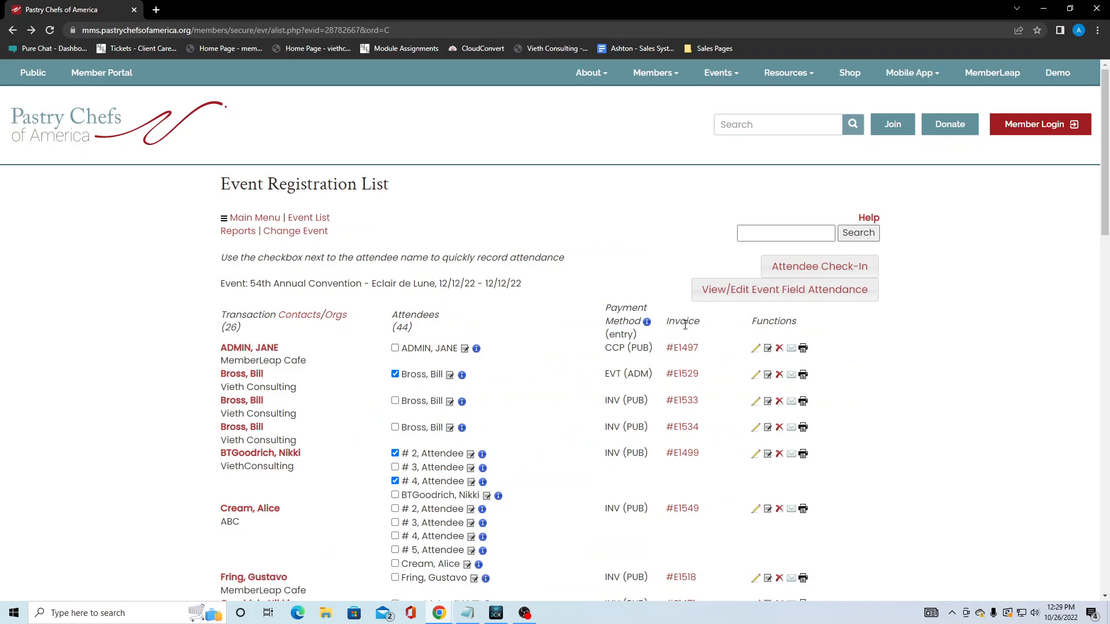
Open the first registration's invoice and examine its paid status and amount due.
{"action": "left_click", "coordinate": [693, 351]}
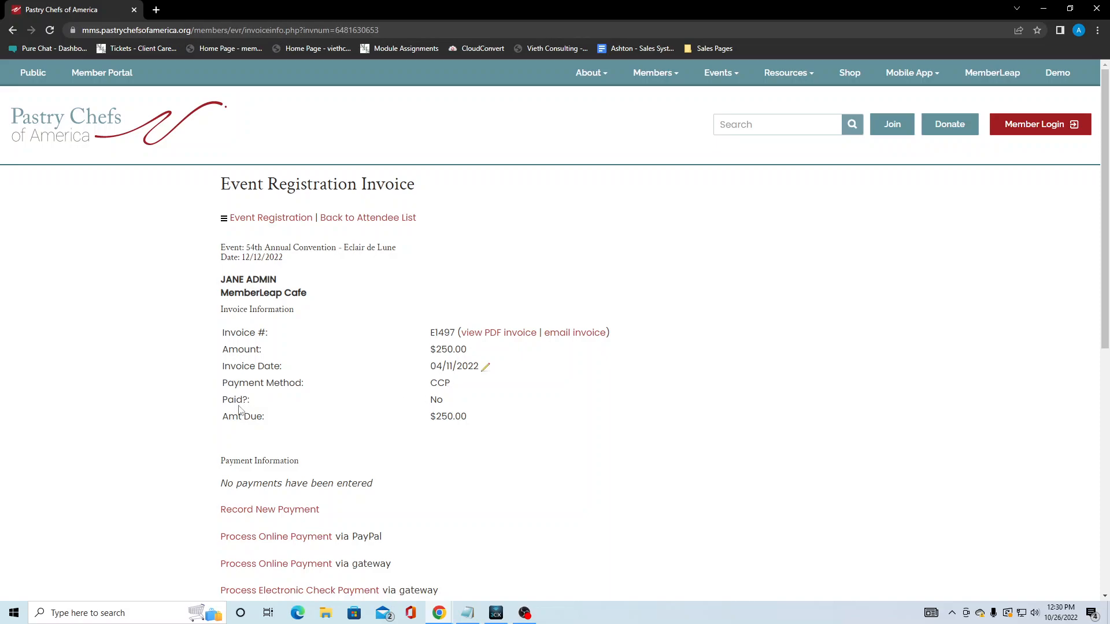
{"action": "left_click_drag", "start_coordinate": [222, 400], "coordinate": [445, 404]}
{"action": "left_click_drag", "start_coordinate": [446, 405], "coordinate": [462, 417]}
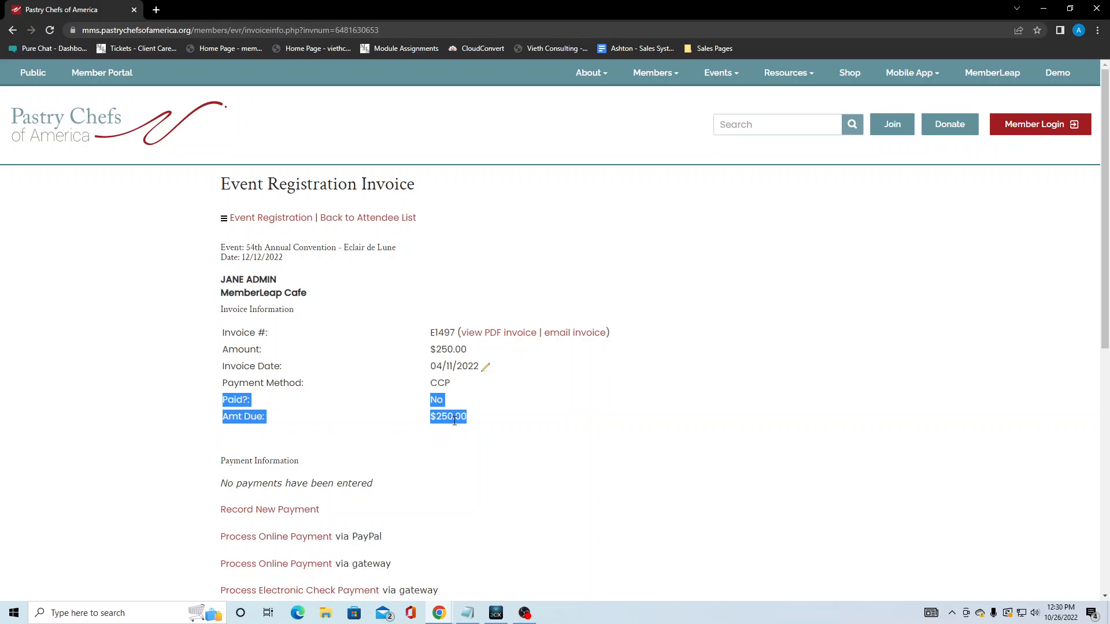
{"action": "left_click", "coordinate": [455, 405]}
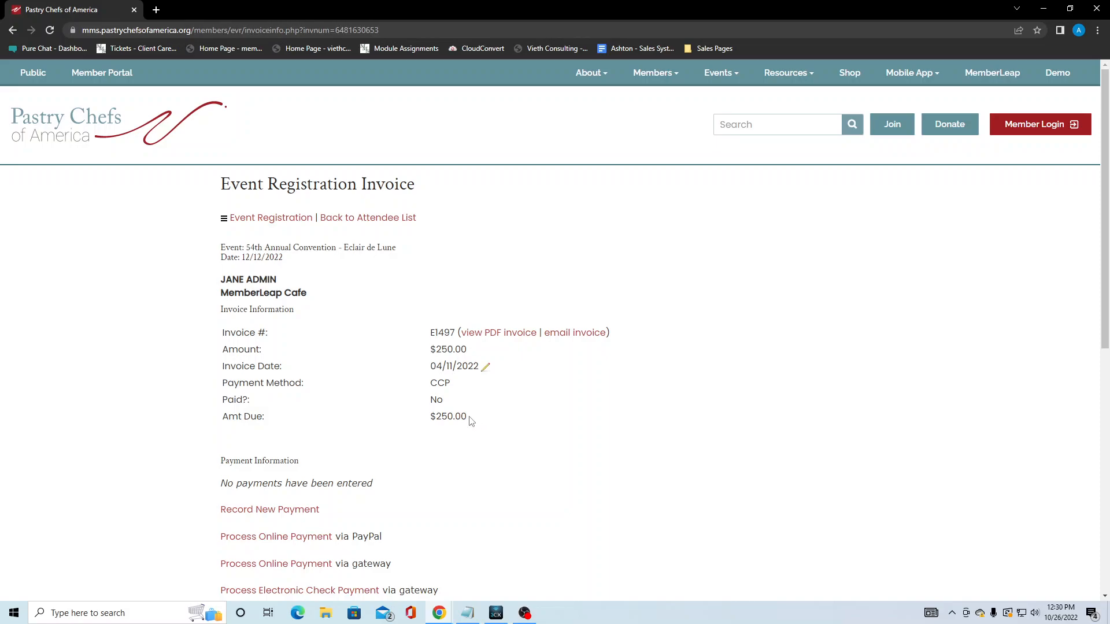
{"action": "left_click_drag", "start_coordinate": [445, 401], "coordinate": [417, 404]}
{"action": "left_click", "coordinate": [479, 420]}
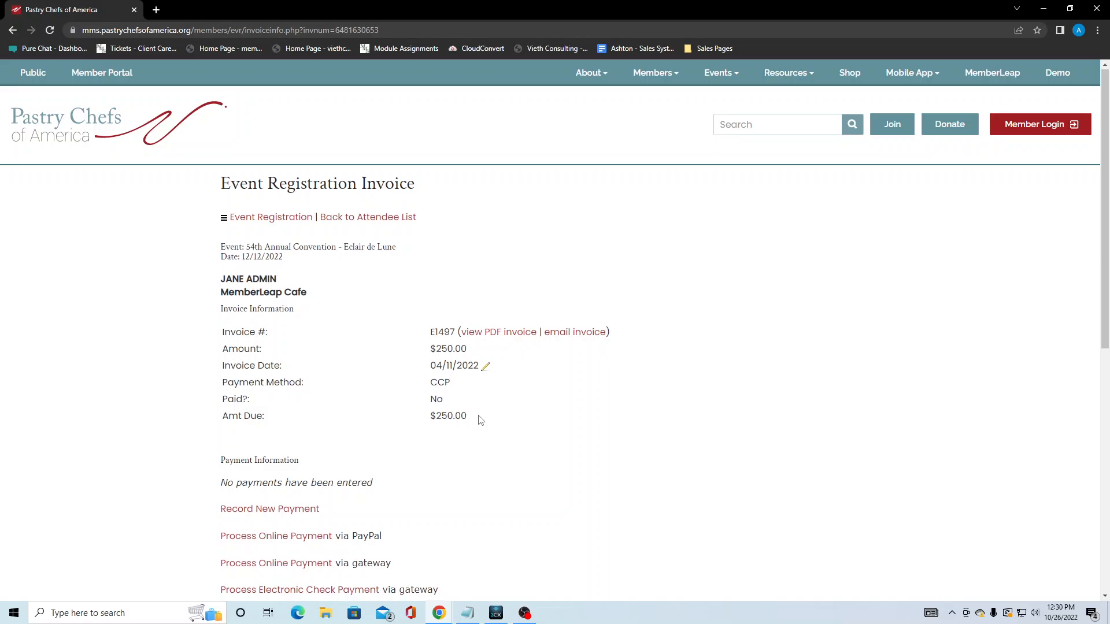
Open the new payment form from the invoice, mark the payment as a credit, and return to the invoice without submitting.
{"action": "scroll", "coordinate": [480, 420], "scroll_direction": "down", "scroll_amount": 1}
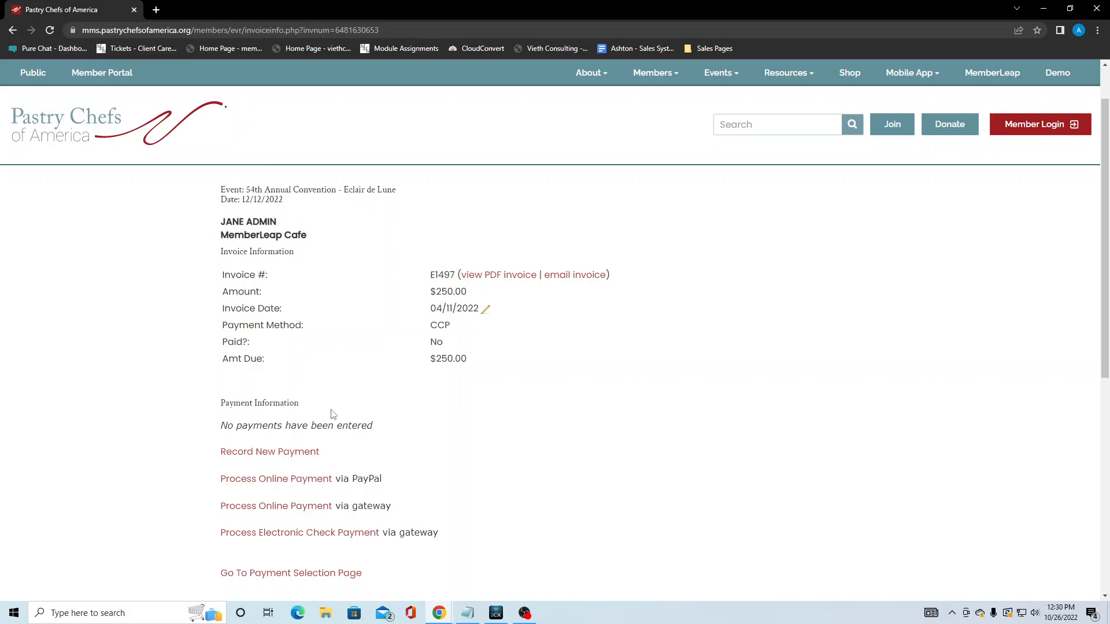
{"action": "scroll", "coordinate": [366, 421], "scroll_direction": "down", "scroll_amount": 1}
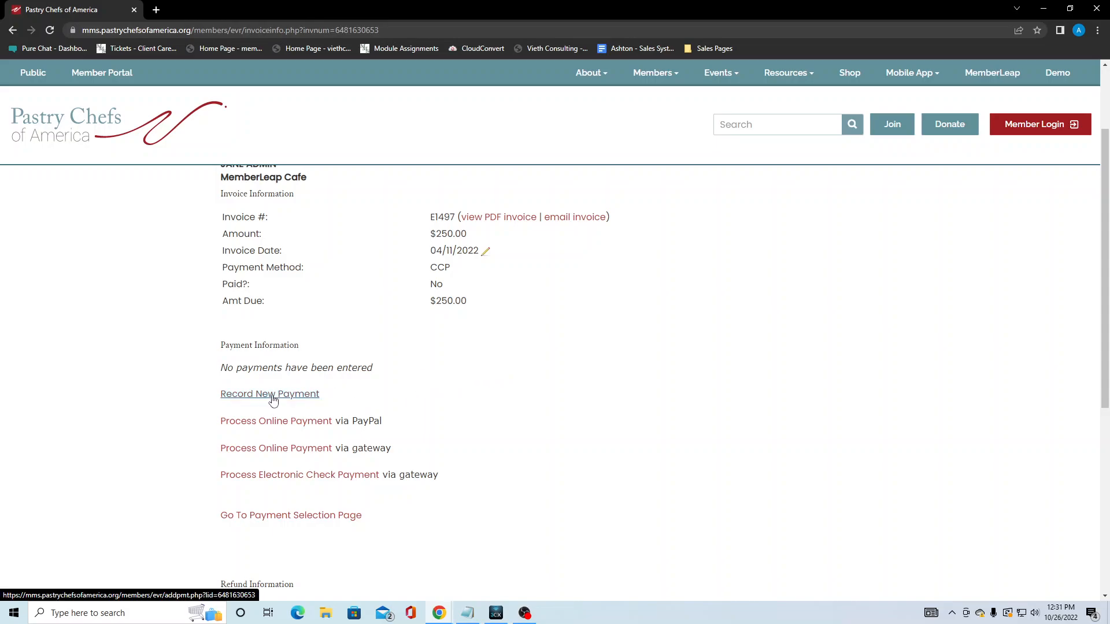
{"action": "left_click", "coordinate": [293, 399]}
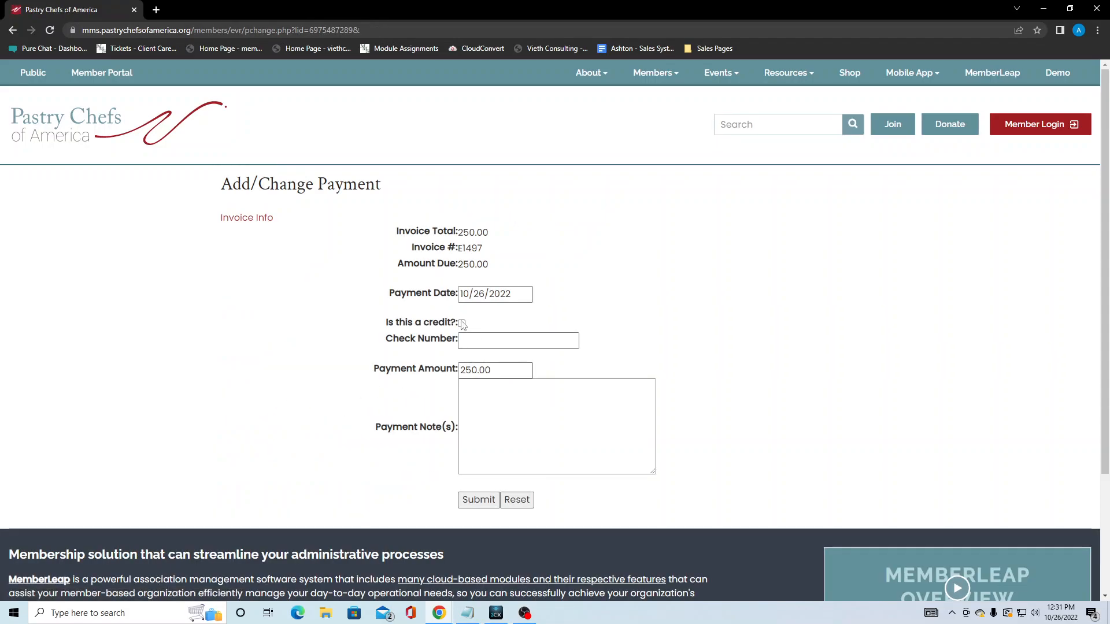
{"action": "left_click", "coordinate": [462, 323]}
{"action": "left_click", "coordinate": [476, 342]}
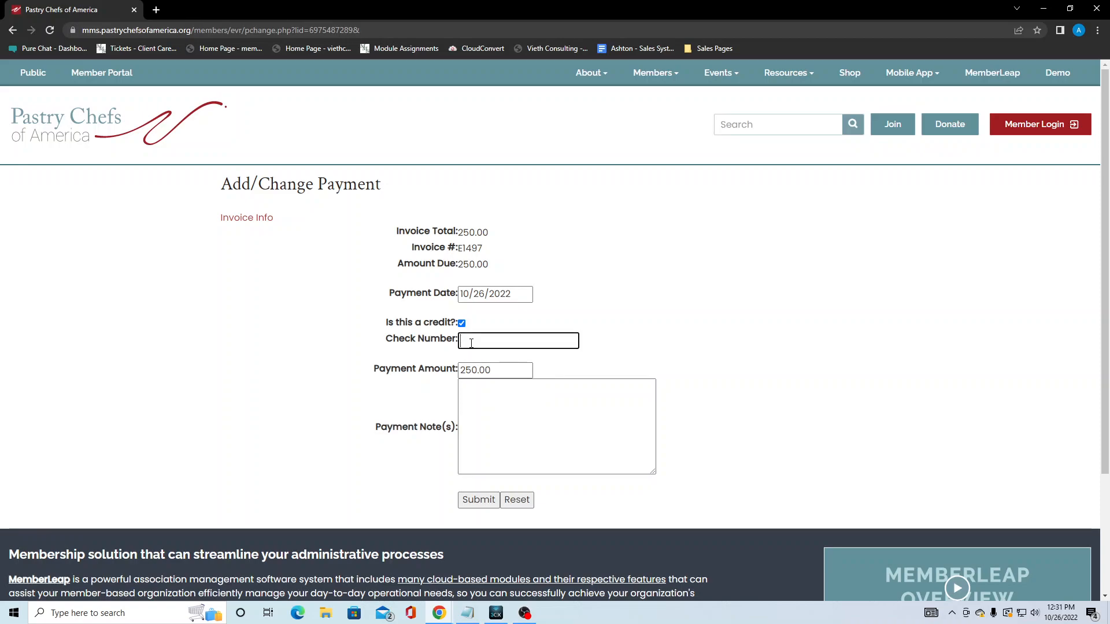
{"action": "double_click", "coordinate": [499, 373]}
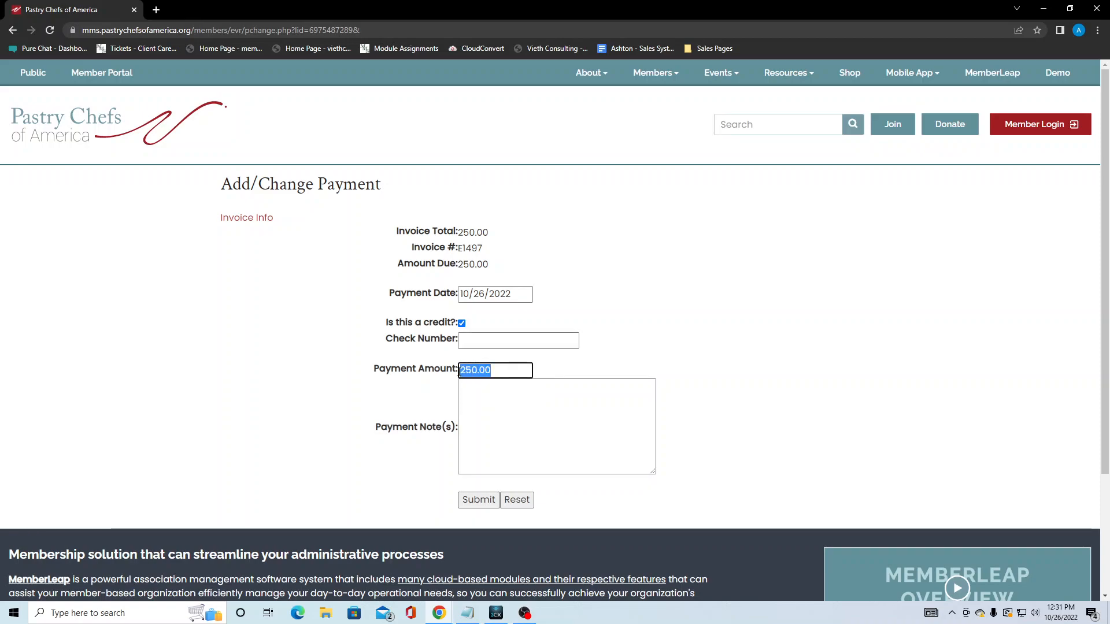
{"action": "left_click", "coordinate": [436, 391]}
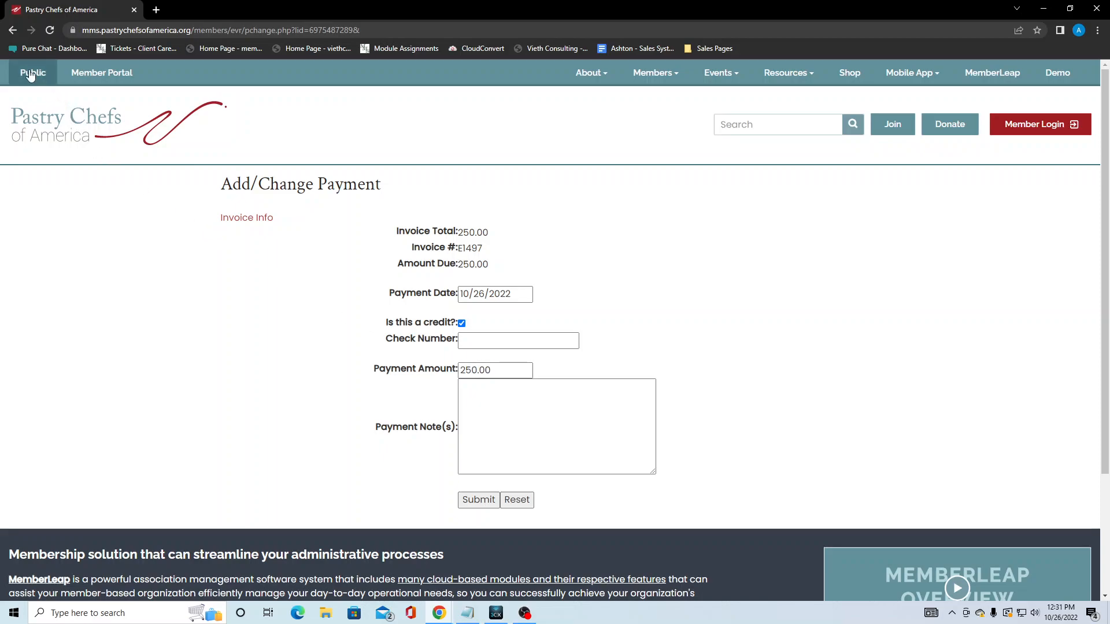
{"action": "left_click", "coordinate": [13, 30]}
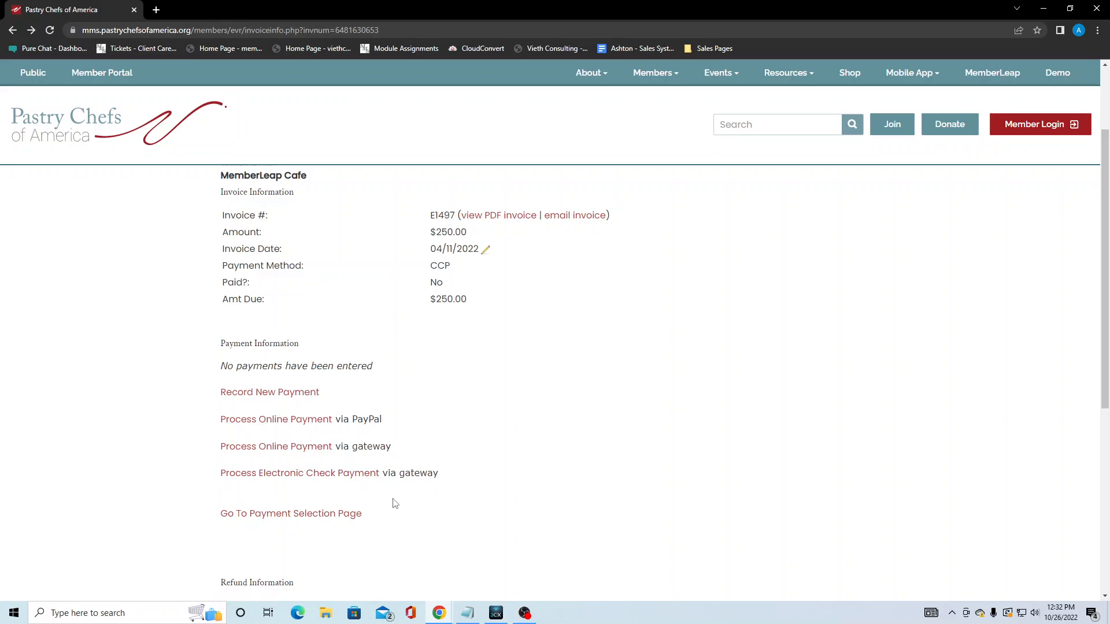
Examine the invoice's online payment and refund options, and return to the attendee list.
{"action": "scroll", "coordinate": [395, 503], "scroll_direction": "down", "scroll_amount": 1}
{"action": "scroll", "coordinate": [448, 478], "scroll_direction": "down", "scroll_amount": 2}
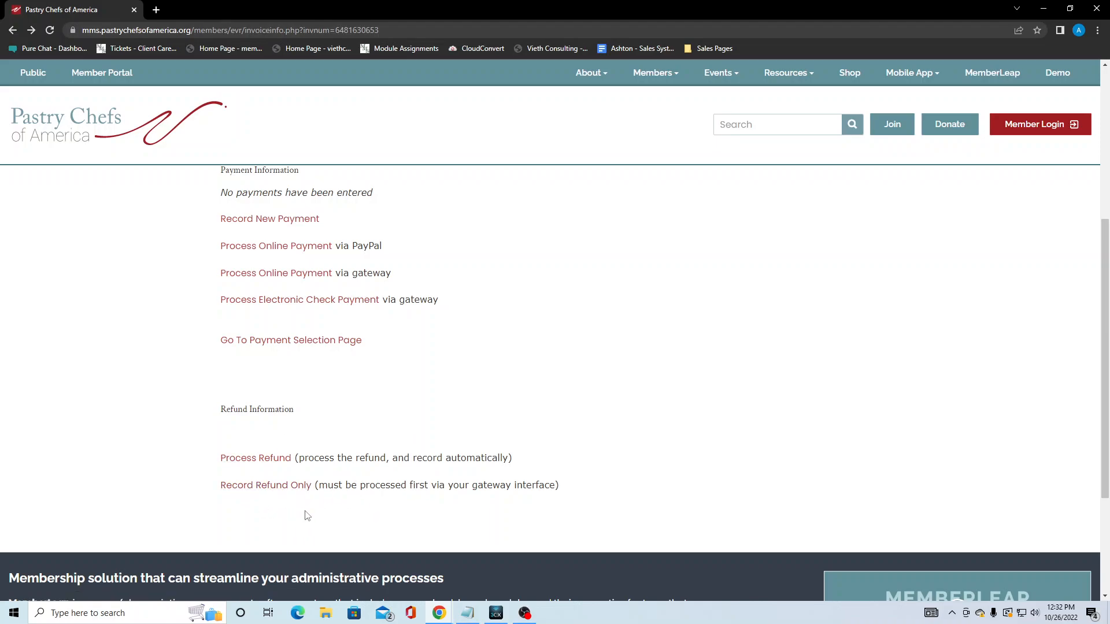
{"action": "scroll", "coordinate": [447, 482], "scroll_direction": "up", "scroll_amount": 4}
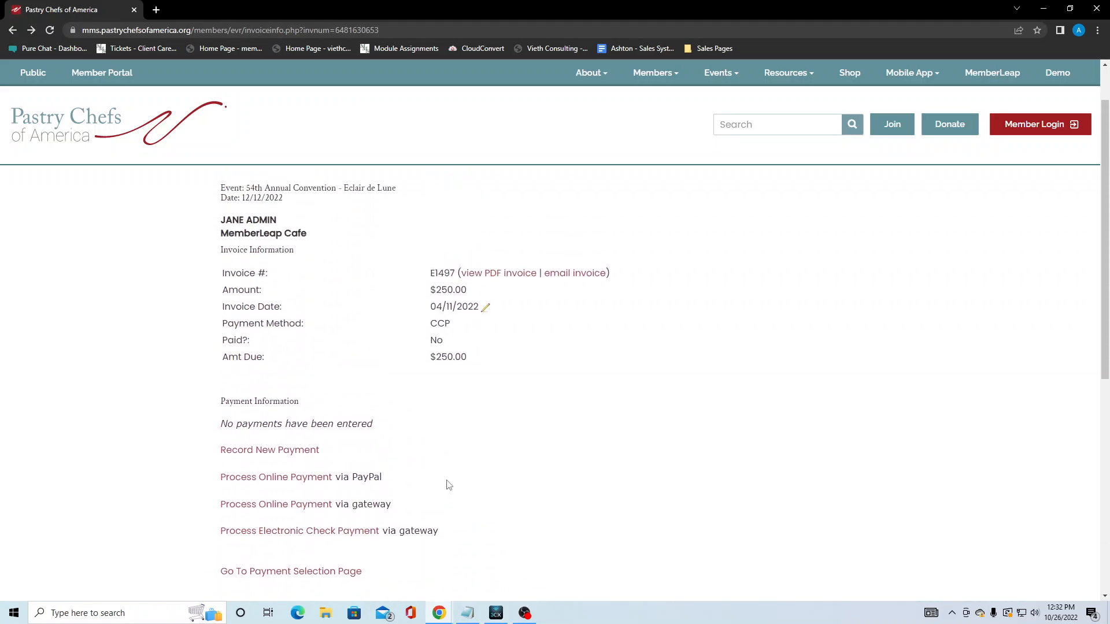
{"action": "scroll", "coordinate": [444, 458], "scroll_direction": "up", "scroll_amount": 1}
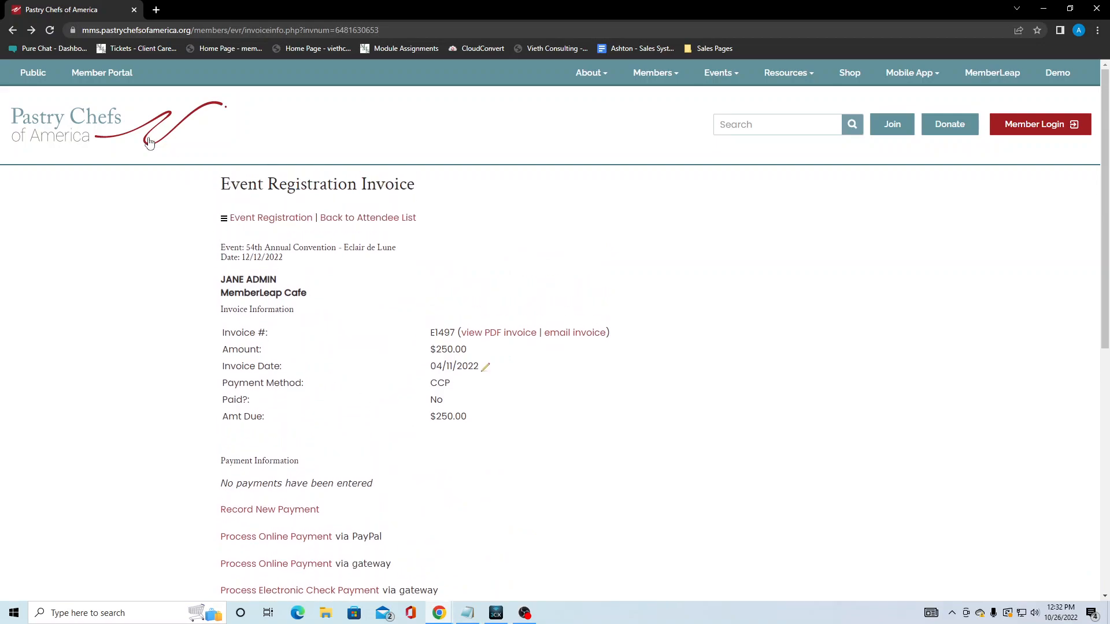
{"action": "left_click", "coordinate": [13, 30]}
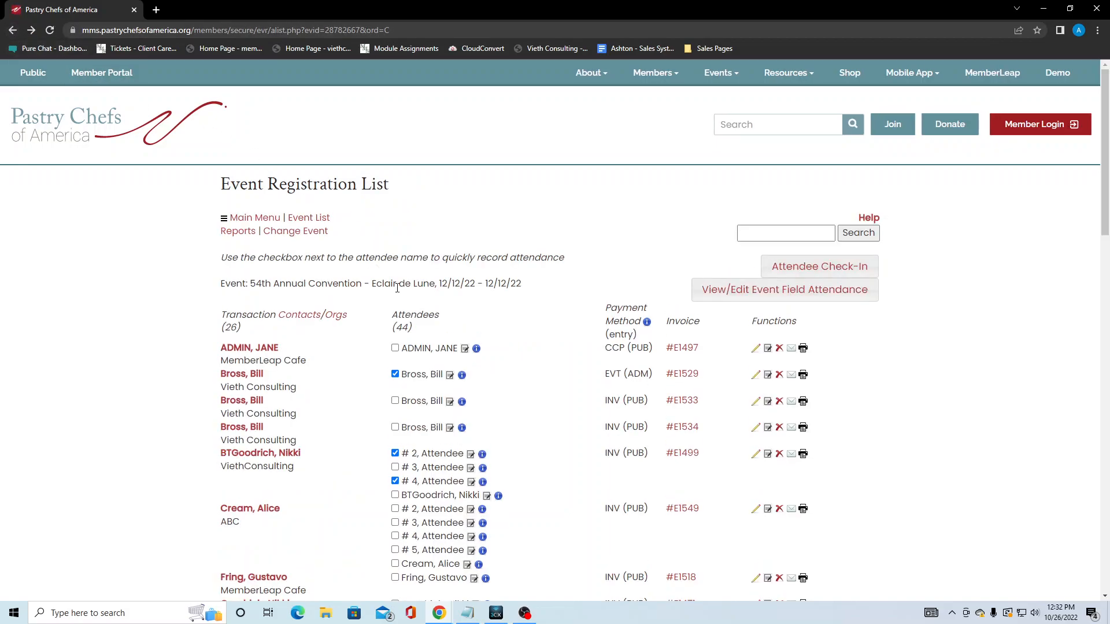
Find the paid CCP (MA) registration in the attendee list and open its invoice.
{"action": "scroll", "coordinate": [531, 390], "scroll_direction": "down", "scroll_amount": 3}
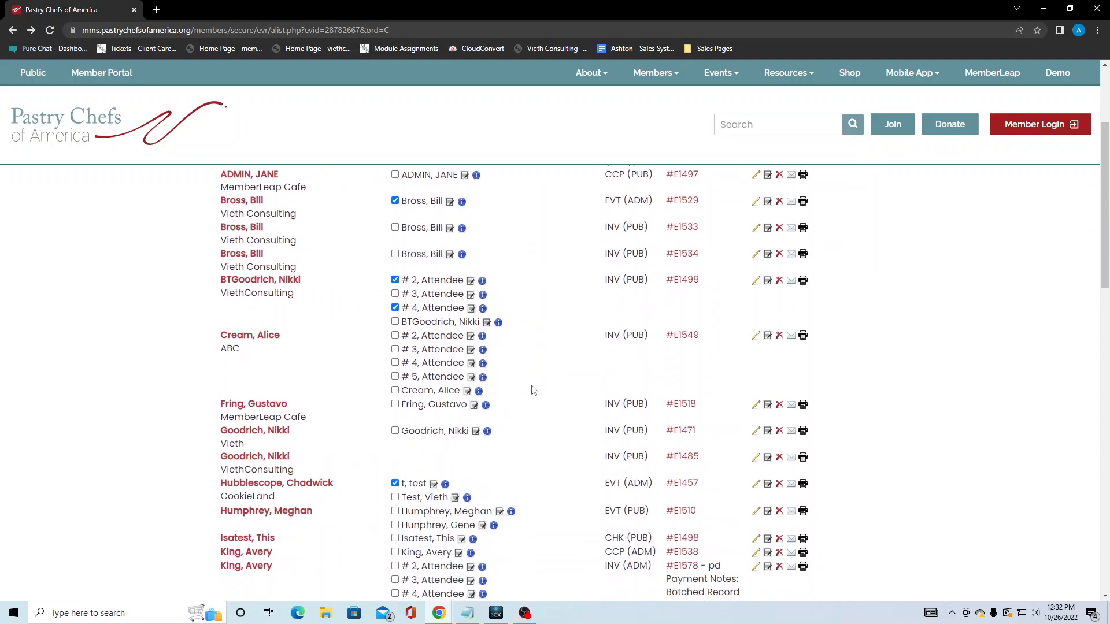
{"action": "scroll", "coordinate": [532, 390], "scroll_direction": "down", "scroll_amount": 2}
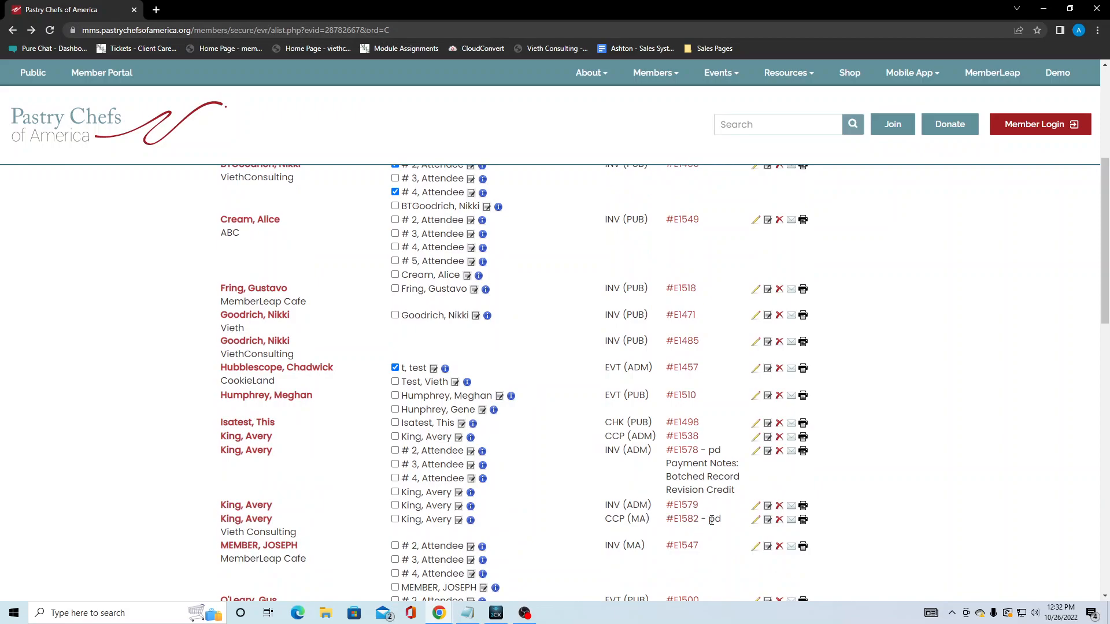
{"action": "left_click_drag", "start_coordinate": [705, 519], "coordinate": [722, 520]}
{"action": "left_click", "coordinate": [720, 520]}
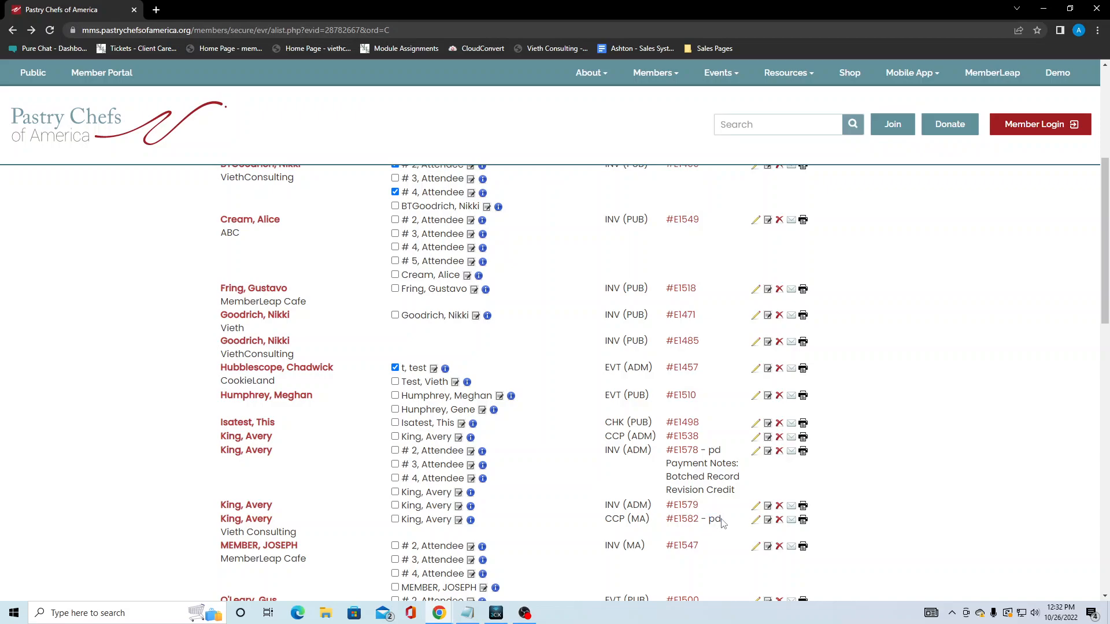
{"action": "left_click", "coordinate": [677, 522]}
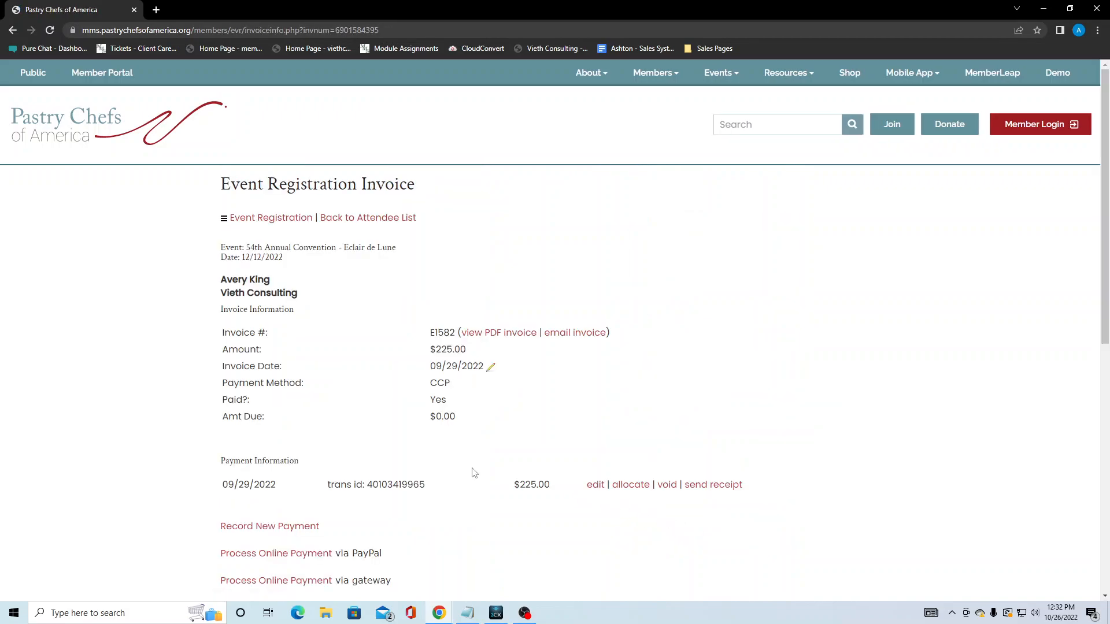
Examine the invoice's paid status, amount due and recorded payment transaction, and return to the attendee list.
{"action": "scroll", "coordinate": [458, 471], "scroll_direction": "down", "scroll_amount": 1}
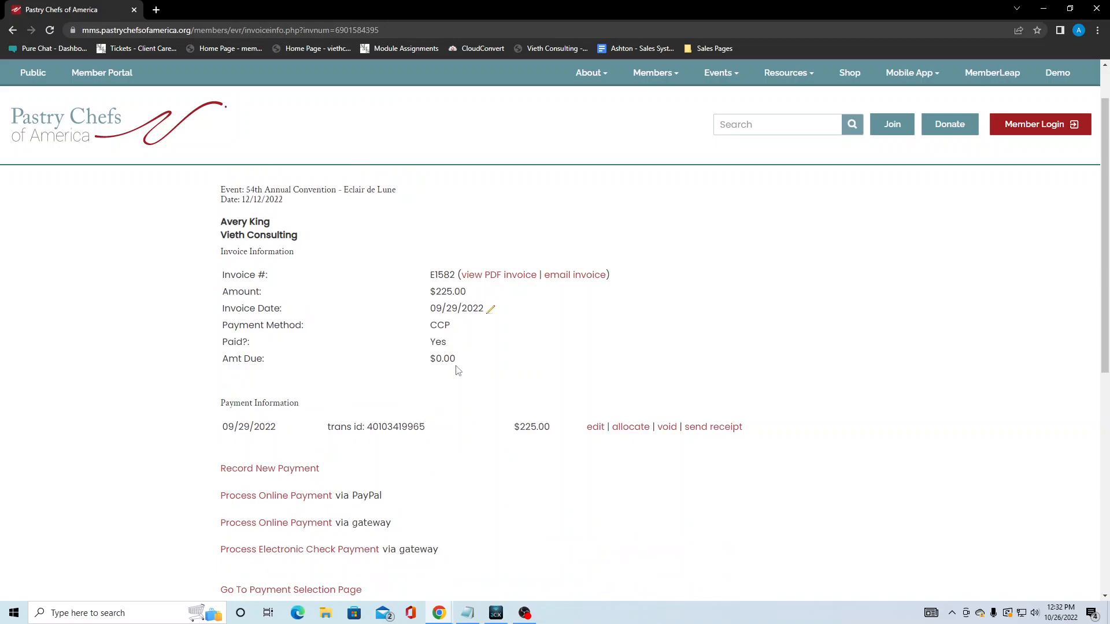
{"action": "mouse_move", "coordinate": [429, 342]}
{"action": "left_mouse_down"}
{"action": "mouse_move", "coordinate": [448, 343]}
{"action": "mouse_move", "coordinate": [430, 359]}
{"action": "left_mouse_up"}
{"action": "left_click", "coordinate": [472, 377]}
{"action": "left_click_drag", "start_coordinate": [223, 428], "coordinate": [425, 425]}
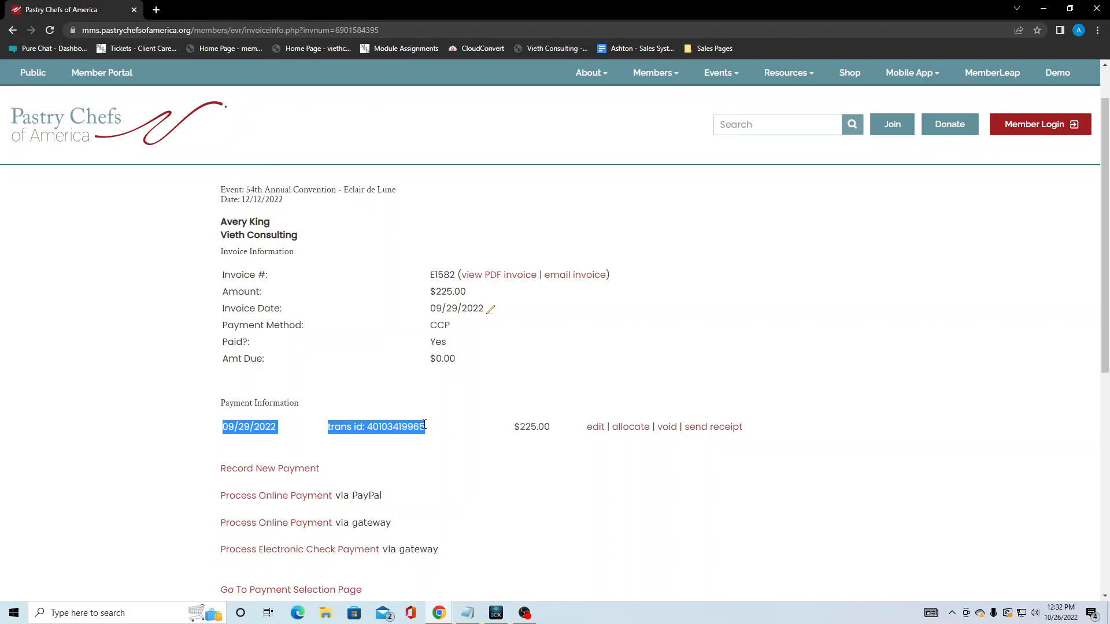
{"action": "left_click_drag", "start_coordinate": [519, 425], "coordinate": [548, 428]}
{"action": "left_click", "coordinate": [619, 455]}
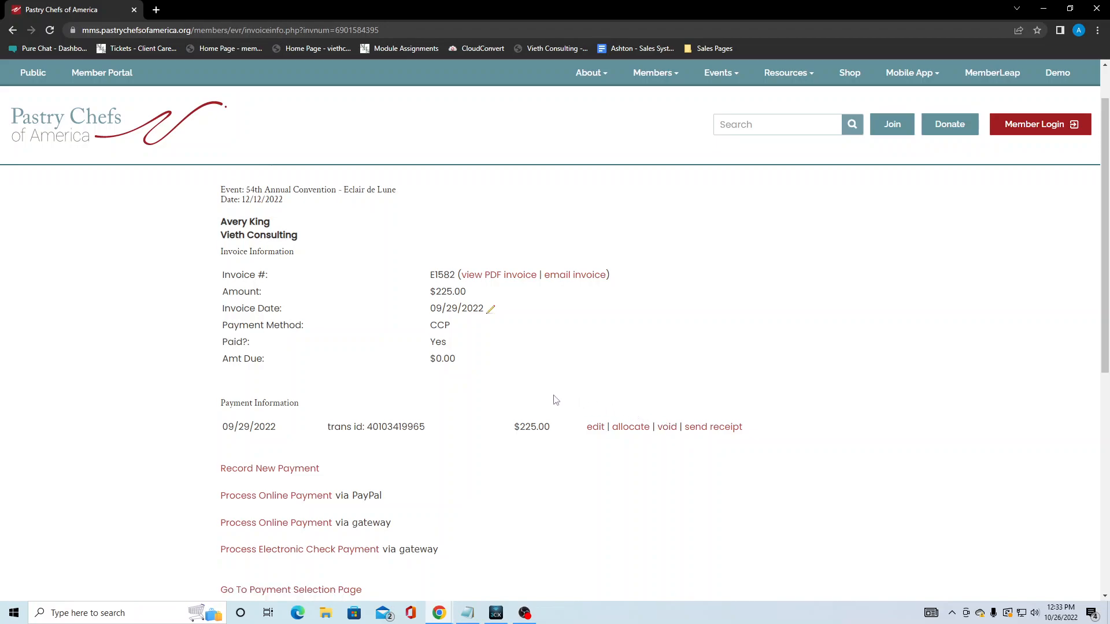
{"action": "left_click", "coordinate": [12, 30]}
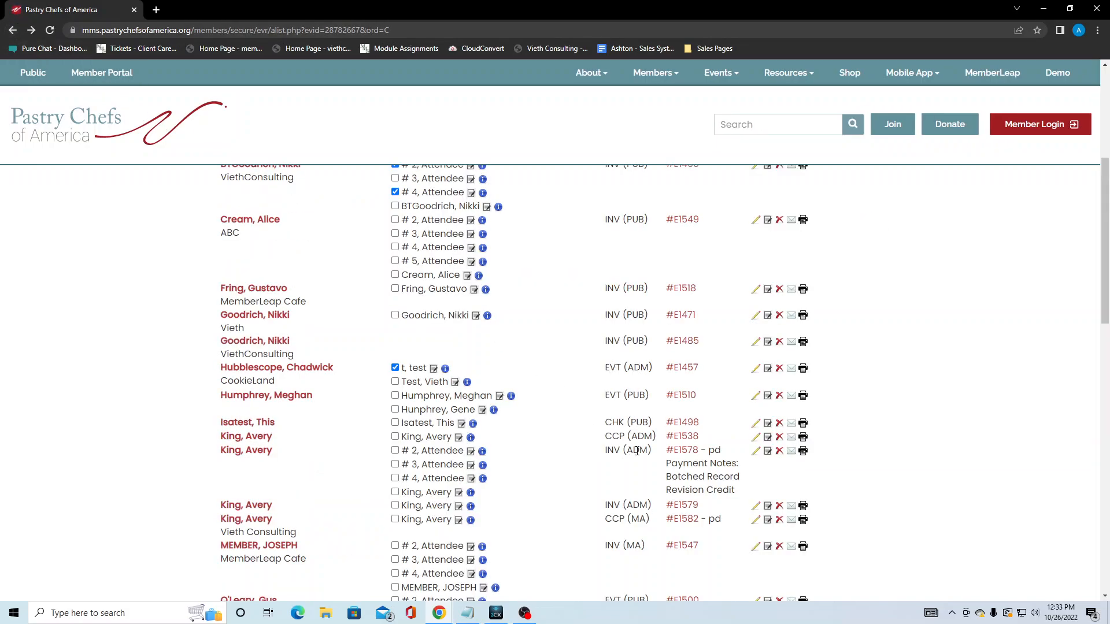
Open the first registration for editing, review its contact information, and continue to the registration summary.
{"action": "scroll", "coordinate": [638, 450], "scroll_direction": "up", "scroll_amount": 3}
{"action": "scroll", "coordinate": [638, 450], "scroll_direction": "up", "scroll_amount": 1}
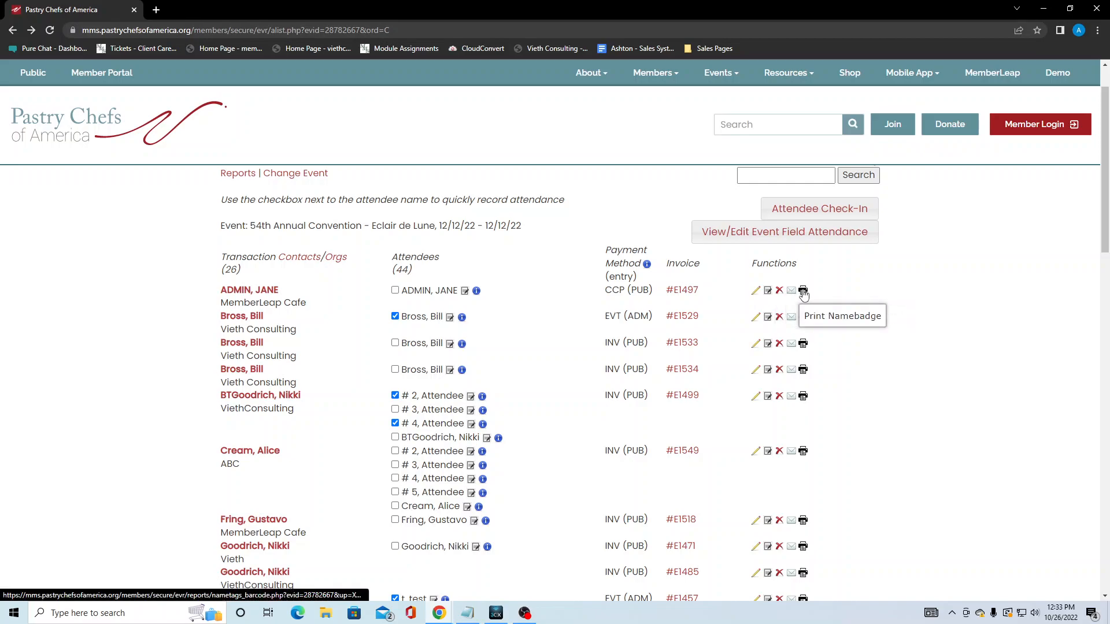
{"action": "left_click", "coordinate": [756, 292]}
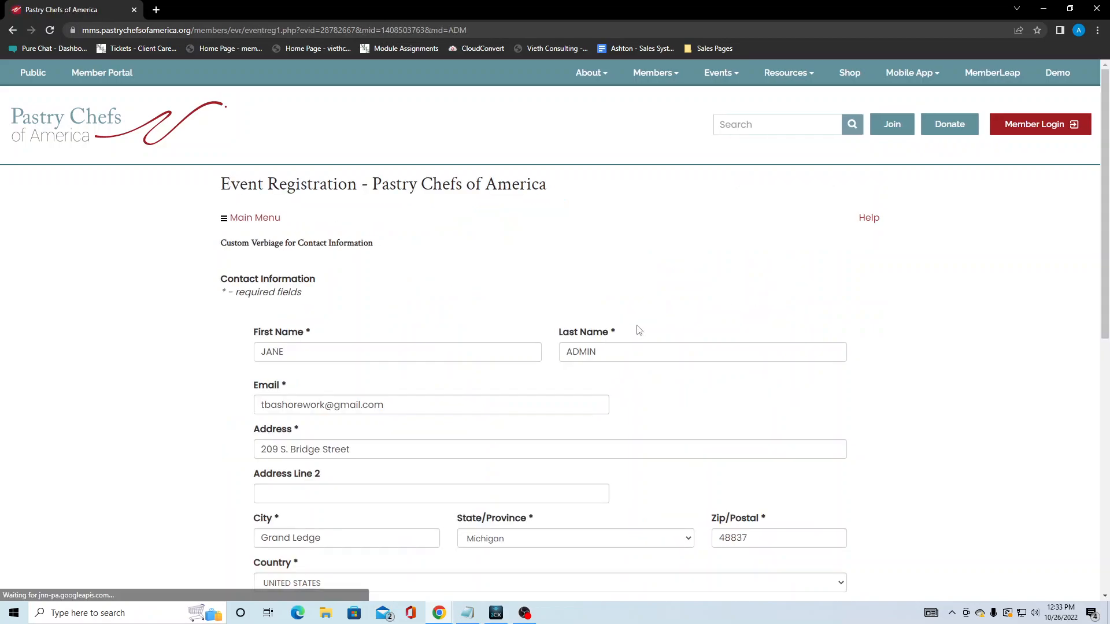
{"action": "scroll", "coordinate": [537, 335], "scroll_direction": "down", "scroll_amount": 4}
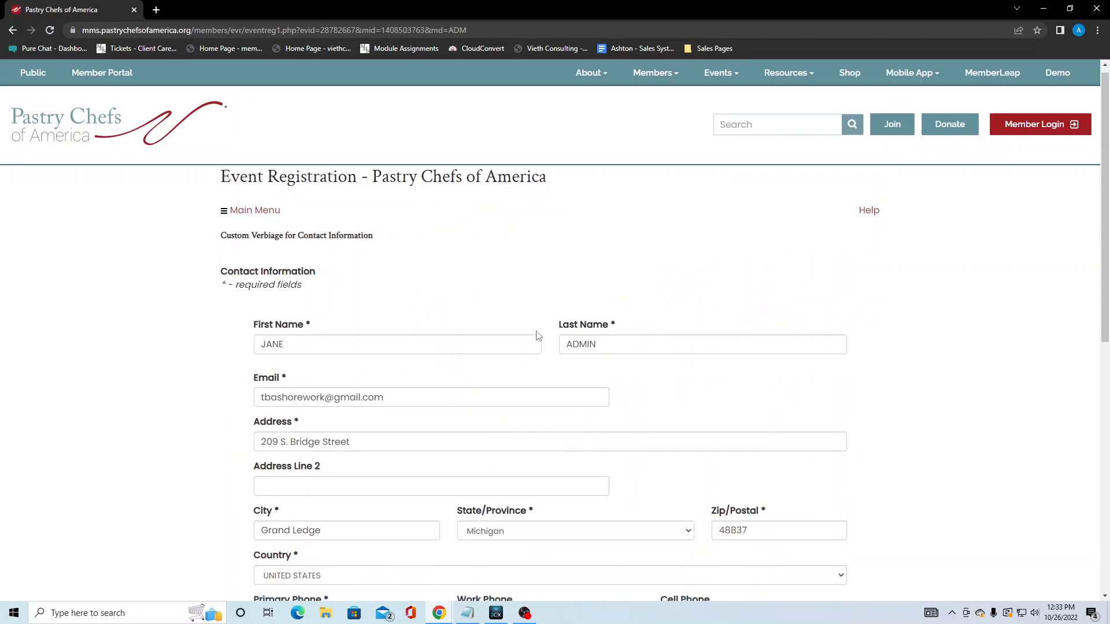
{"action": "scroll", "coordinate": [538, 335], "scroll_direction": "down", "scroll_amount": 1}
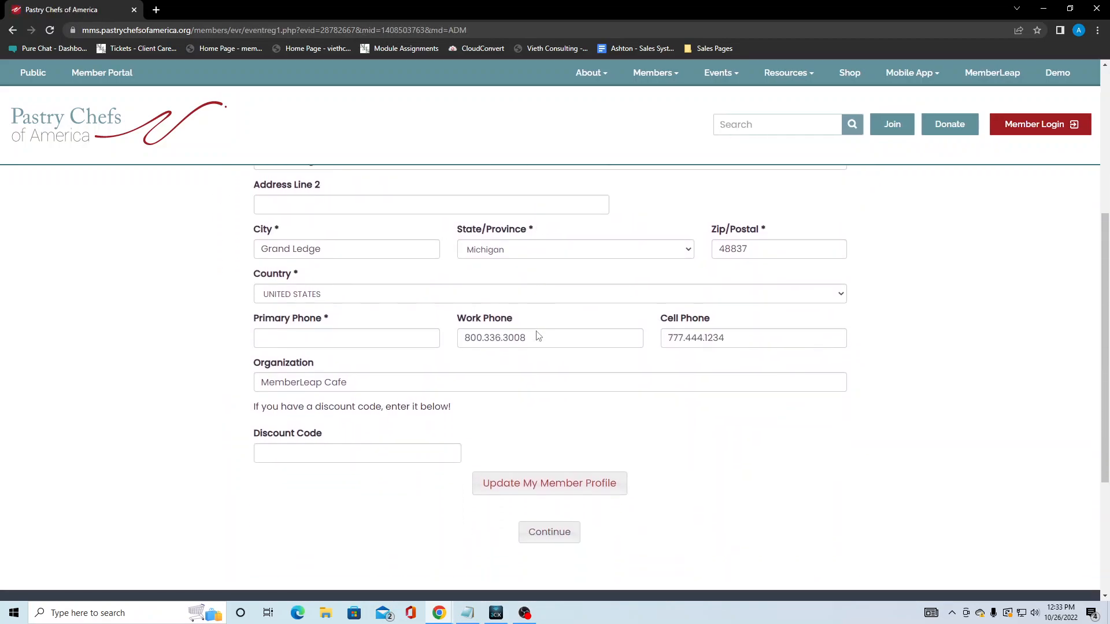
{"action": "scroll", "coordinate": [580, 332], "scroll_direction": "up", "scroll_amount": 3}
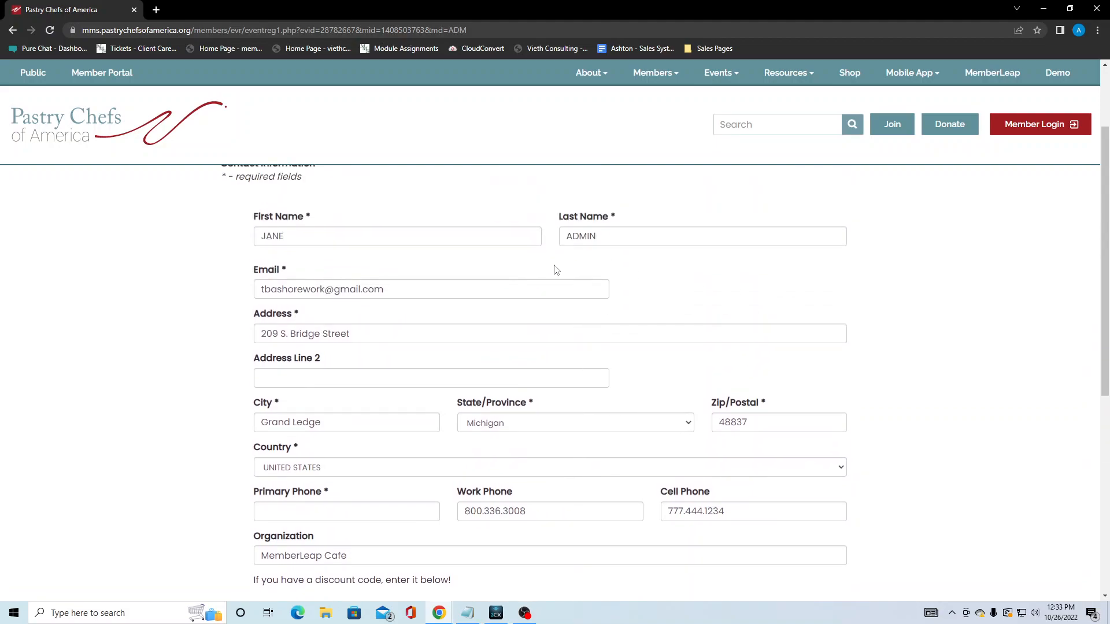
{"action": "scroll", "coordinate": [516, 433], "scroll_direction": "down", "scroll_amount": 2}
{"action": "left_click", "coordinate": [560, 590]}
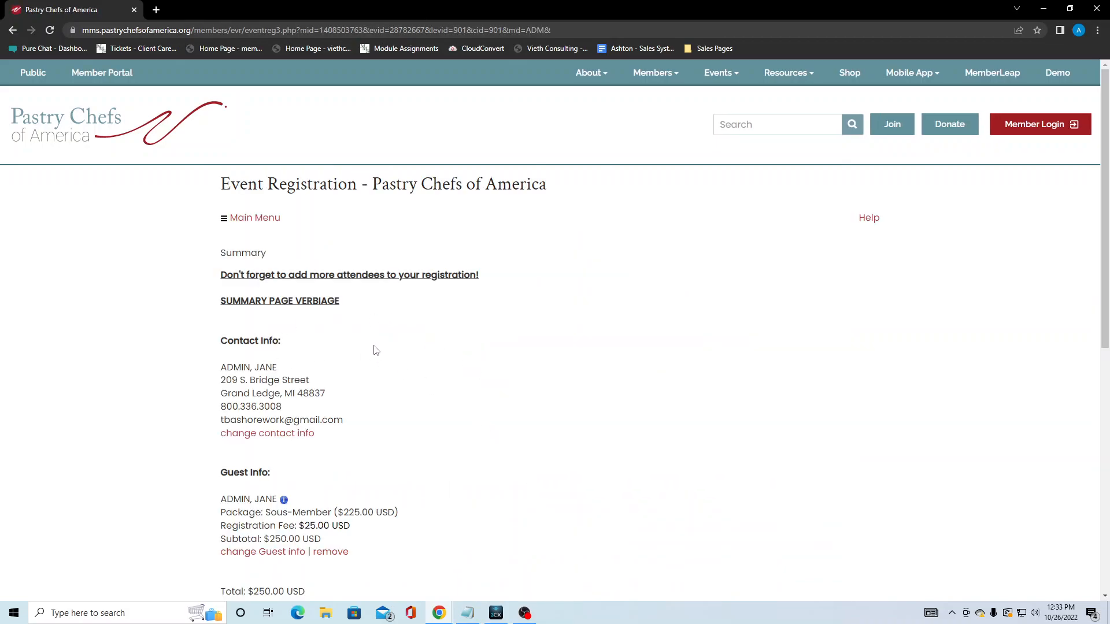
Examine the registration summary's contact and guest details, fees, and the options to add guests or complete the registration.
{"action": "scroll", "coordinate": [324, 377], "scroll_direction": "down", "scroll_amount": 1}
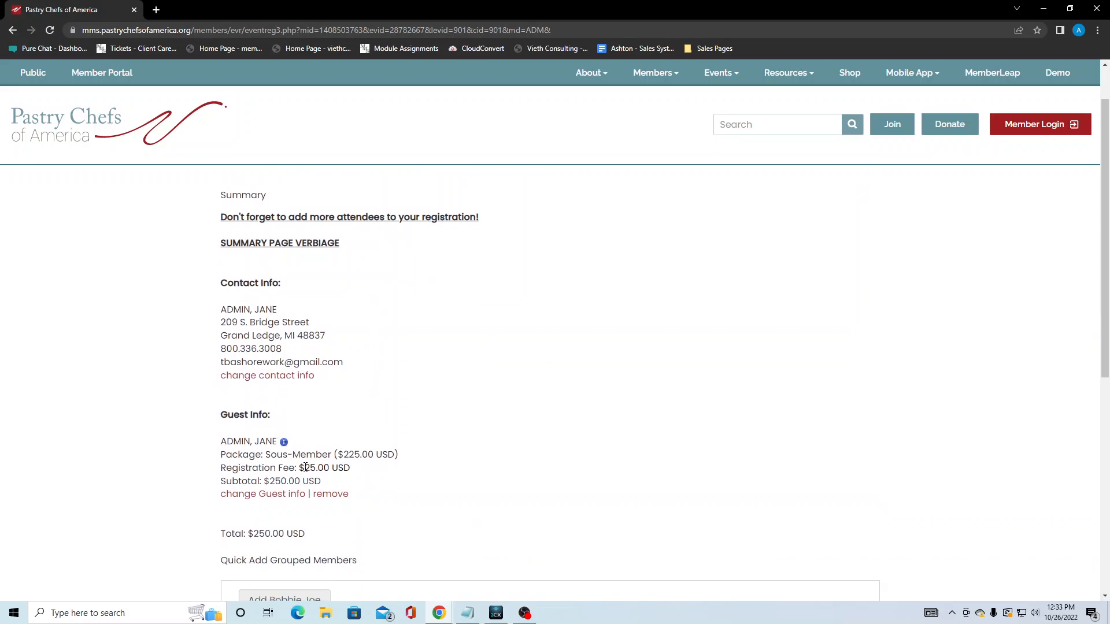
{"action": "scroll", "coordinate": [299, 482], "scroll_direction": "down", "scroll_amount": 1}
{"action": "scroll", "coordinate": [299, 482], "scroll_direction": "down", "scroll_amount": 1}
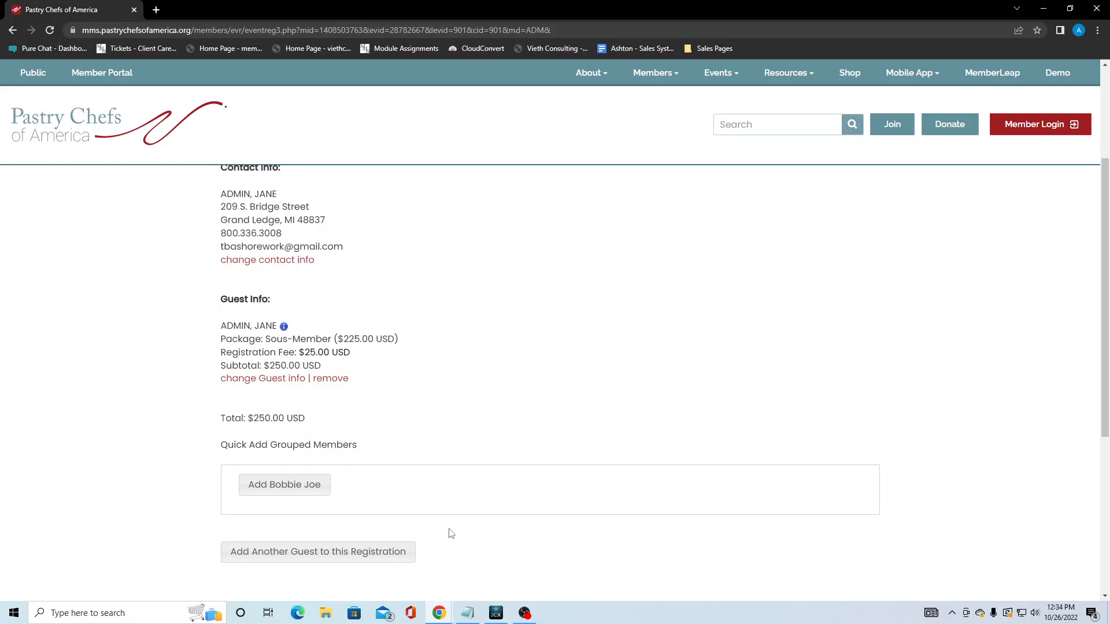
{"action": "scroll", "coordinate": [482, 505], "scroll_direction": "down", "scroll_amount": 1}
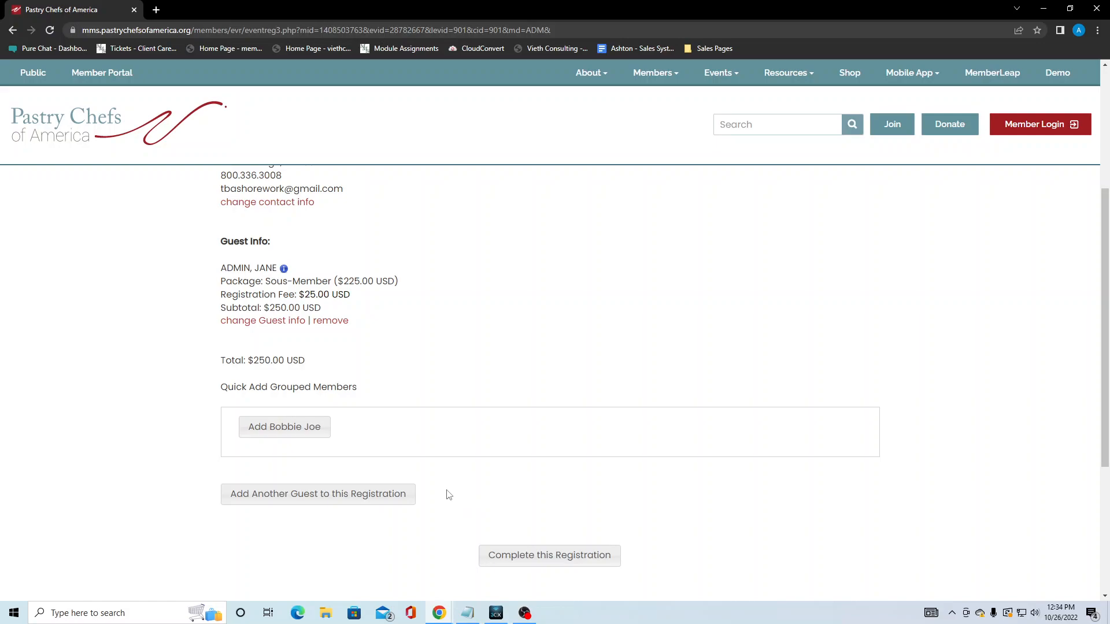
{"action": "scroll", "coordinate": [448, 494], "scroll_direction": "up", "scroll_amount": 2}
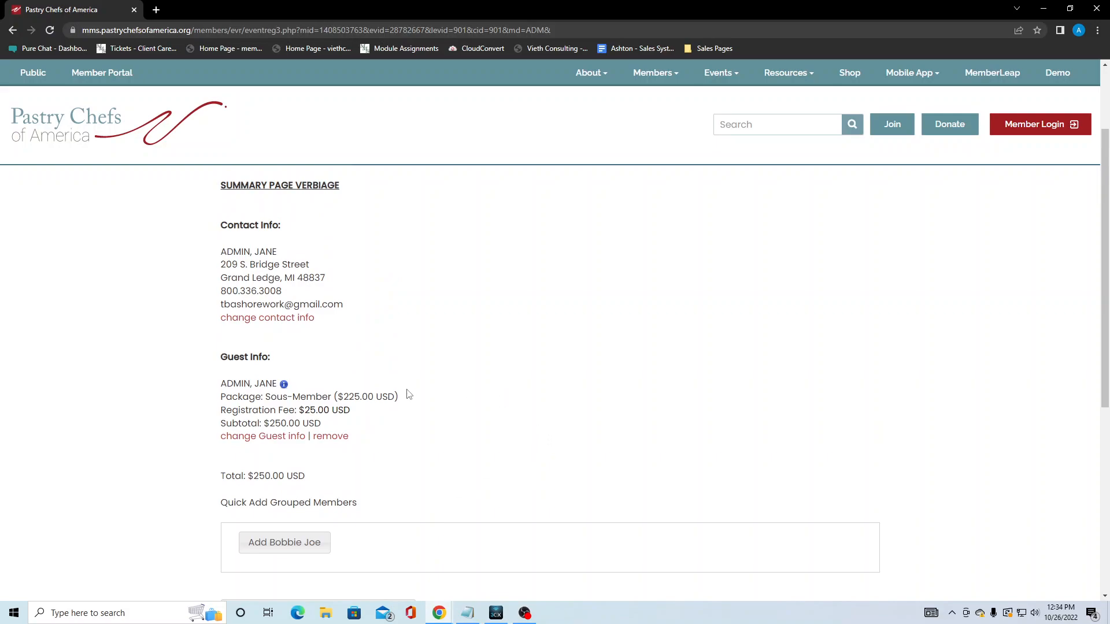
{"action": "scroll", "coordinate": [428, 404], "scroll_direction": "down", "scroll_amount": 3}
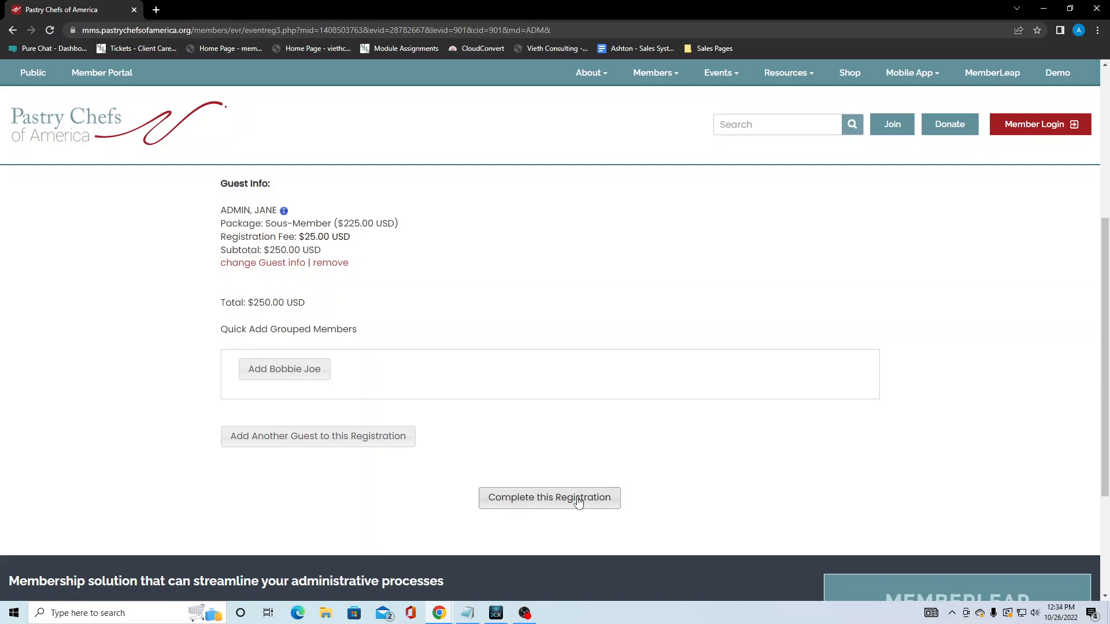
{"action": "scroll", "coordinate": [435, 406], "scroll_direction": "up", "scroll_amount": 2}
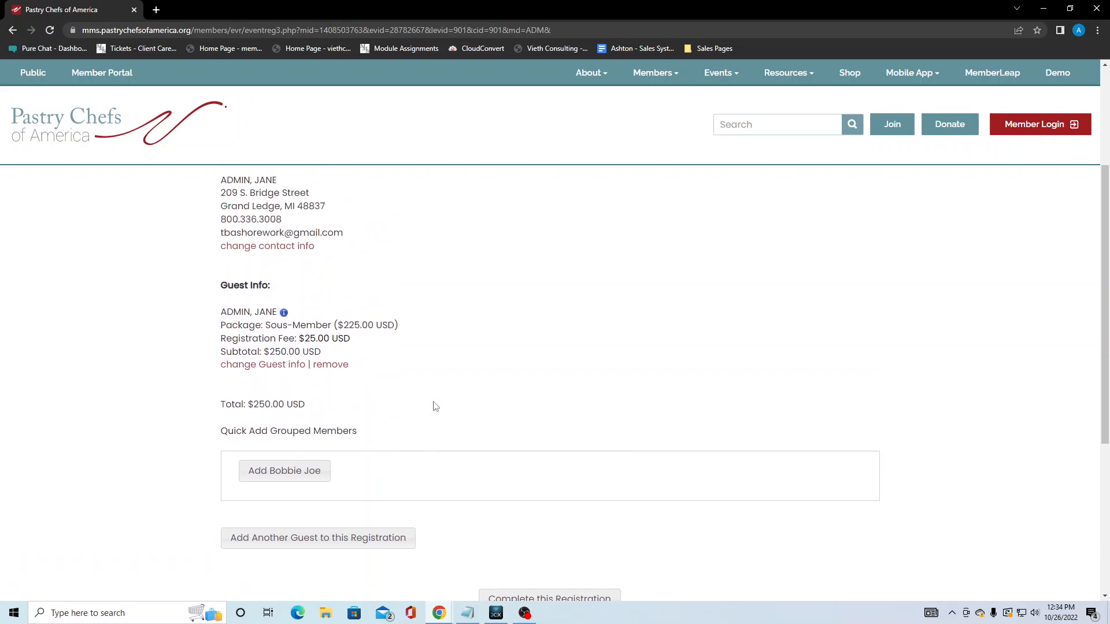
{"action": "scroll", "coordinate": [435, 406], "scroll_direction": "up", "scroll_amount": 3}
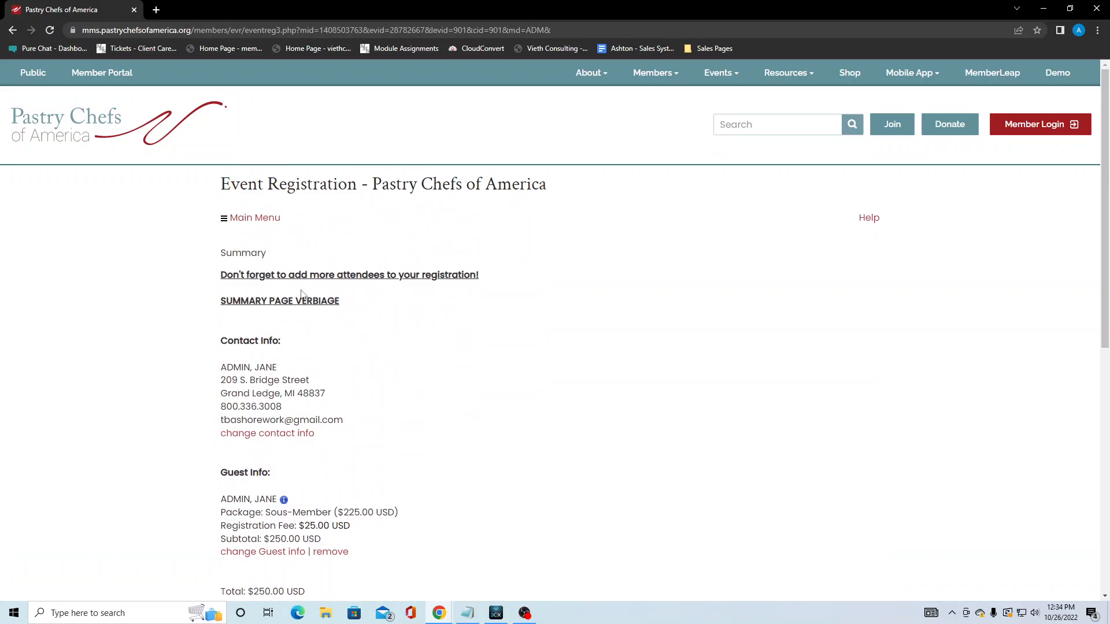
Return to the attendee list without completing the registration and open the first registration's attendee notes.
{"action": "left_click", "coordinate": [16, 34]}
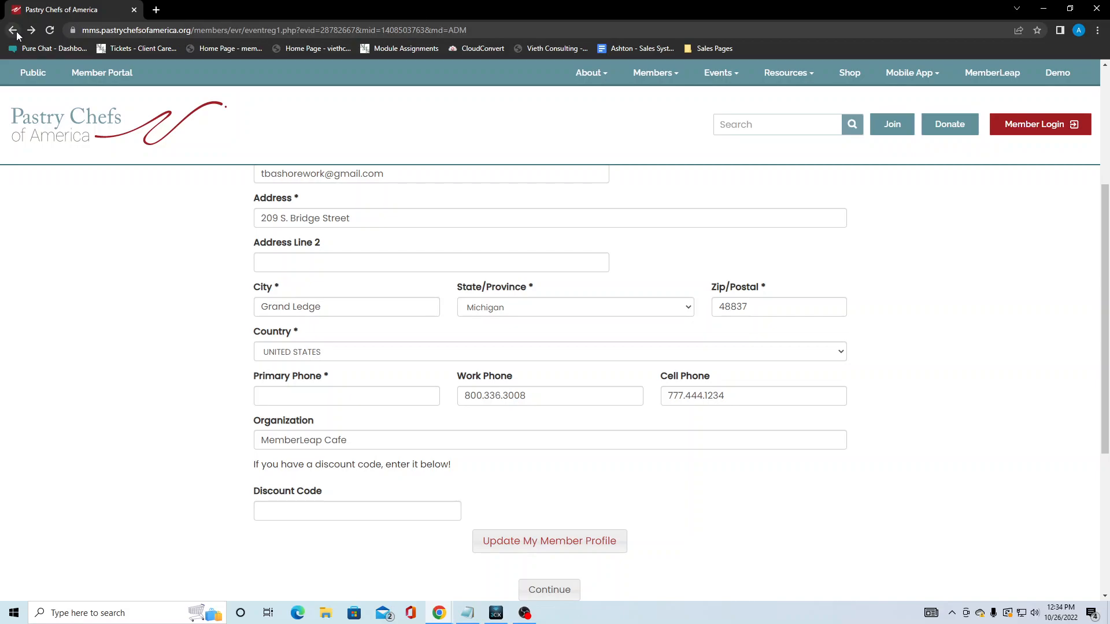
{"action": "left_click", "coordinate": [13, 31]}
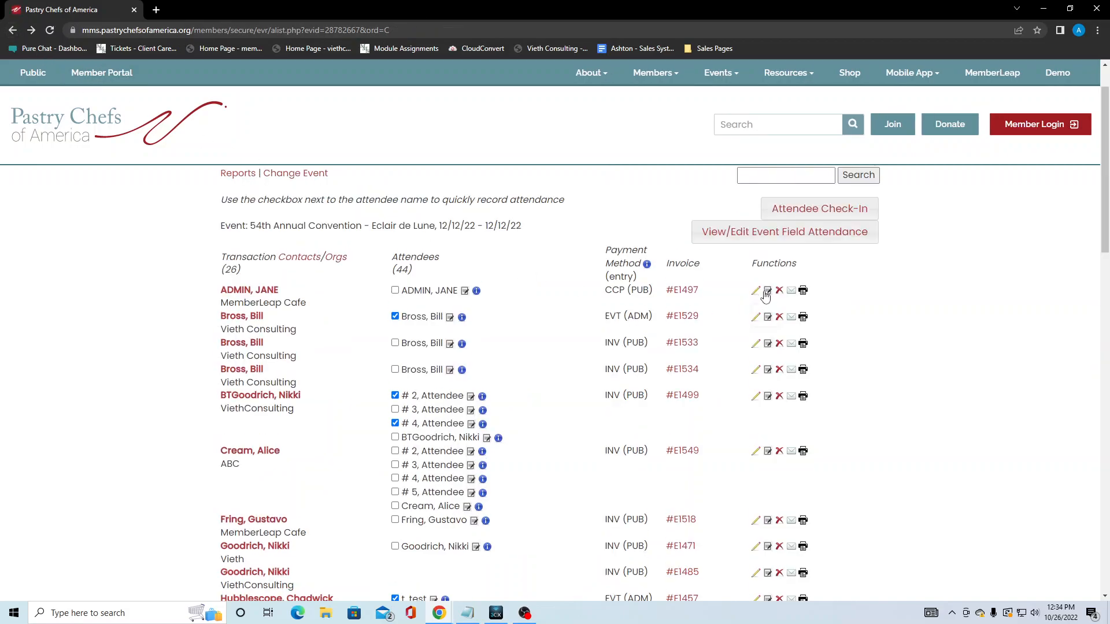
{"action": "left_click", "coordinate": [768, 291]}
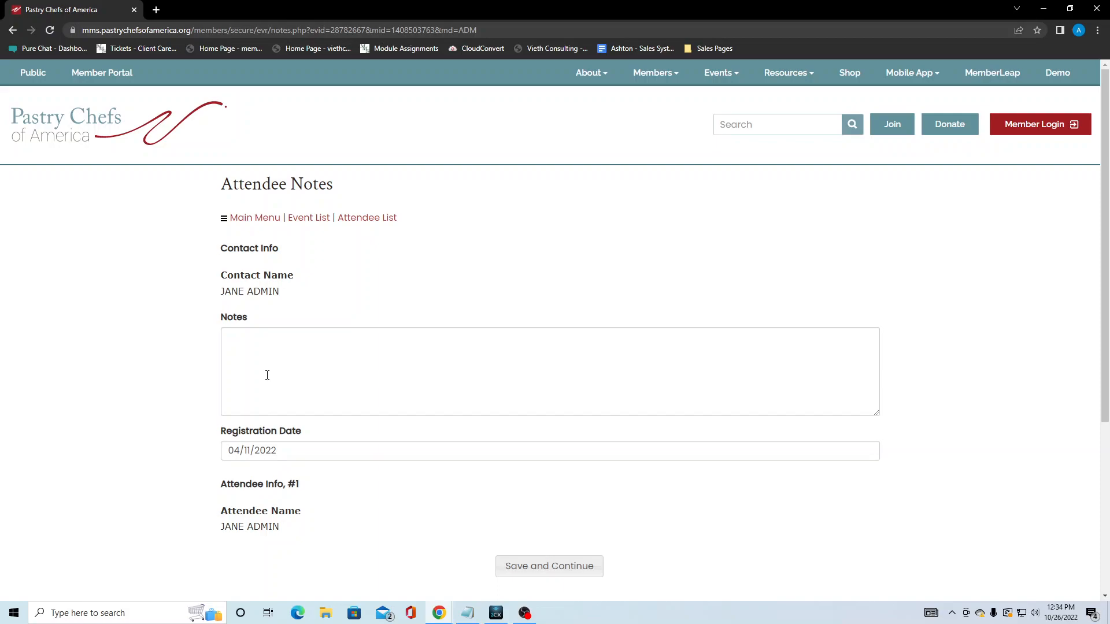
Add the attendee note "This is a test note" to the first registration, save it, and check it in the attendee list.
{"action": "left_click", "coordinate": [267, 376]}
{"action": "type", "text": "This is a test note"}
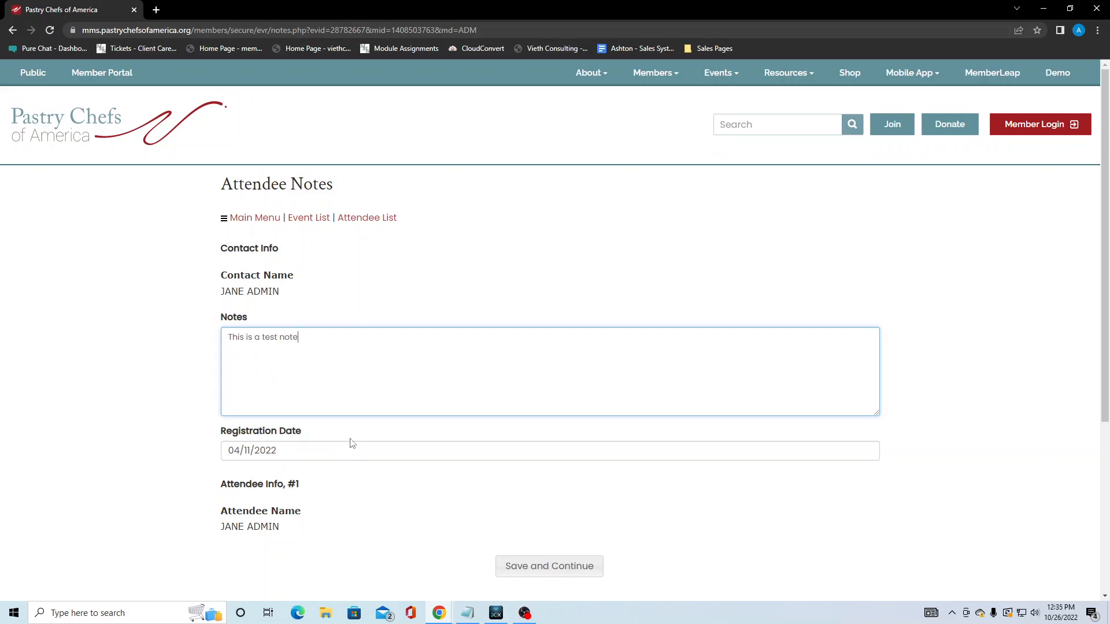
{"action": "left_click", "coordinate": [547, 570]}
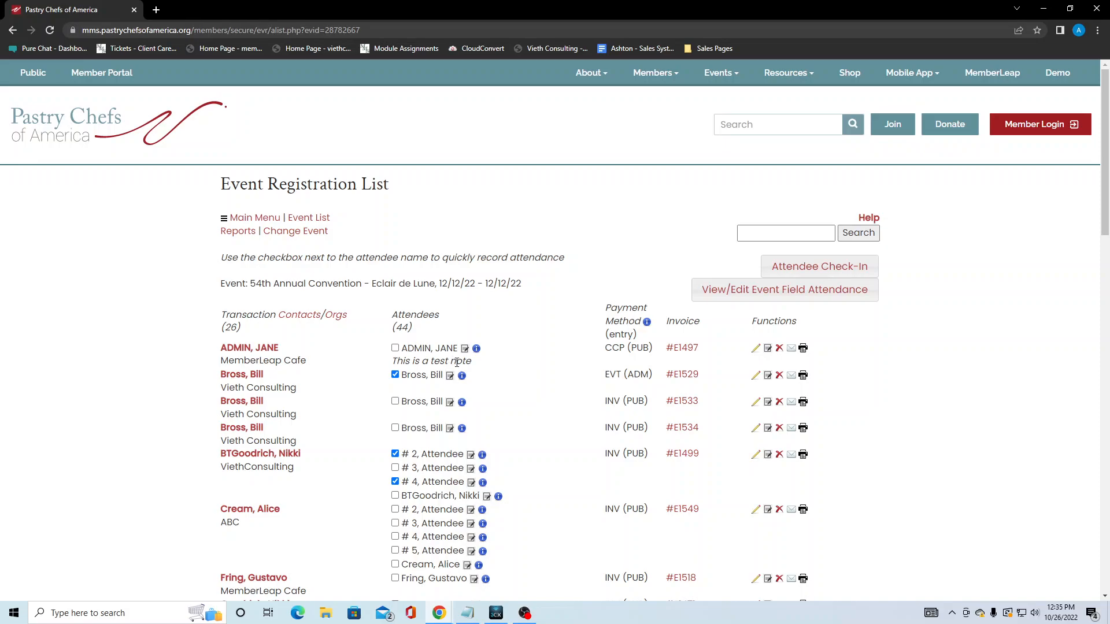
{"action": "left_click_drag", "start_coordinate": [471, 362], "coordinate": [394, 359]}
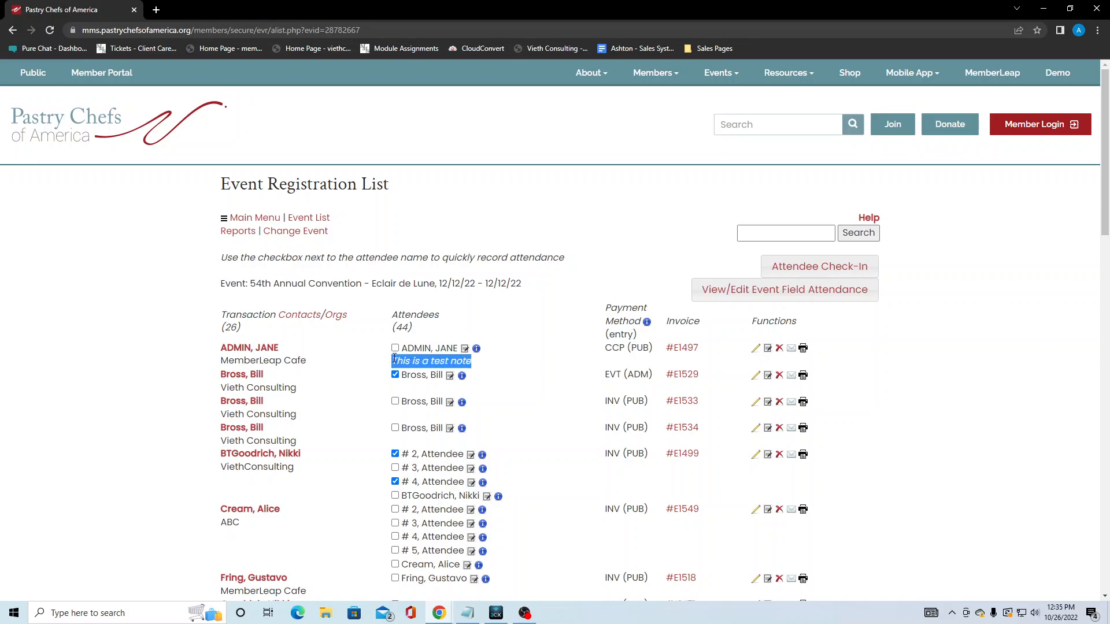
{"action": "left_click", "coordinate": [540, 374]}
Reopen the first registration's attendee notes, delete the note text, and save.
{"action": "left_click", "coordinate": [768, 349]}
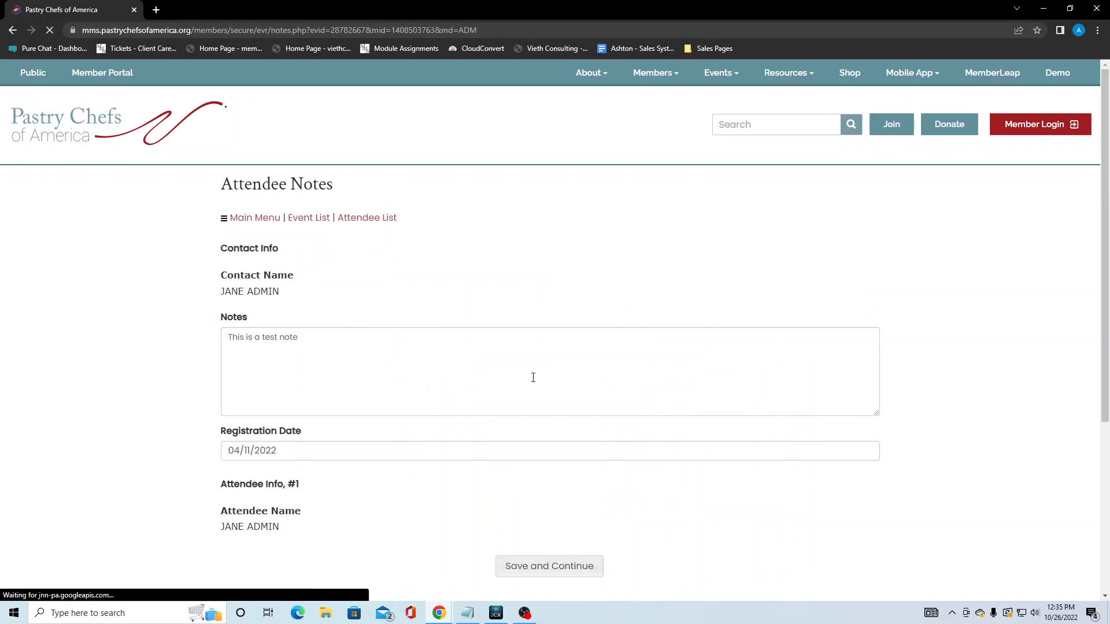
{"action": "left_click_drag", "start_coordinate": [314, 343], "coordinate": [191, 339]}
{"action": "key", "text": "BackSpace"}
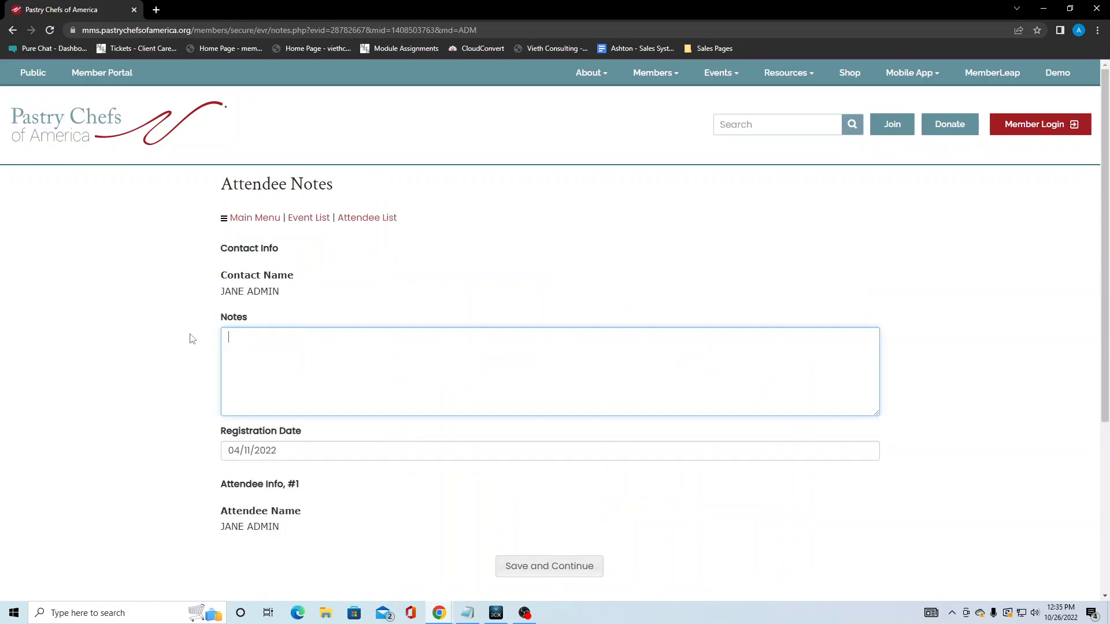
{"action": "left_click", "coordinate": [528, 565]}
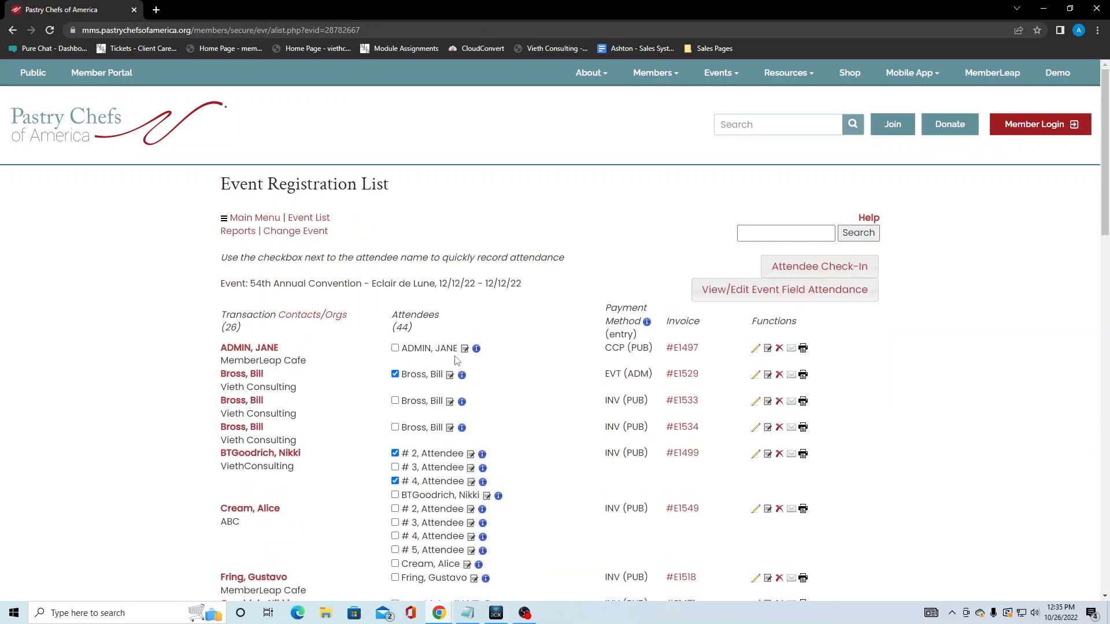
Open the first registration's confirmation email resend prompt without sending, and view its name badge in a separate tab before closing it.
{"action": "left_click", "coordinate": [792, 349]}
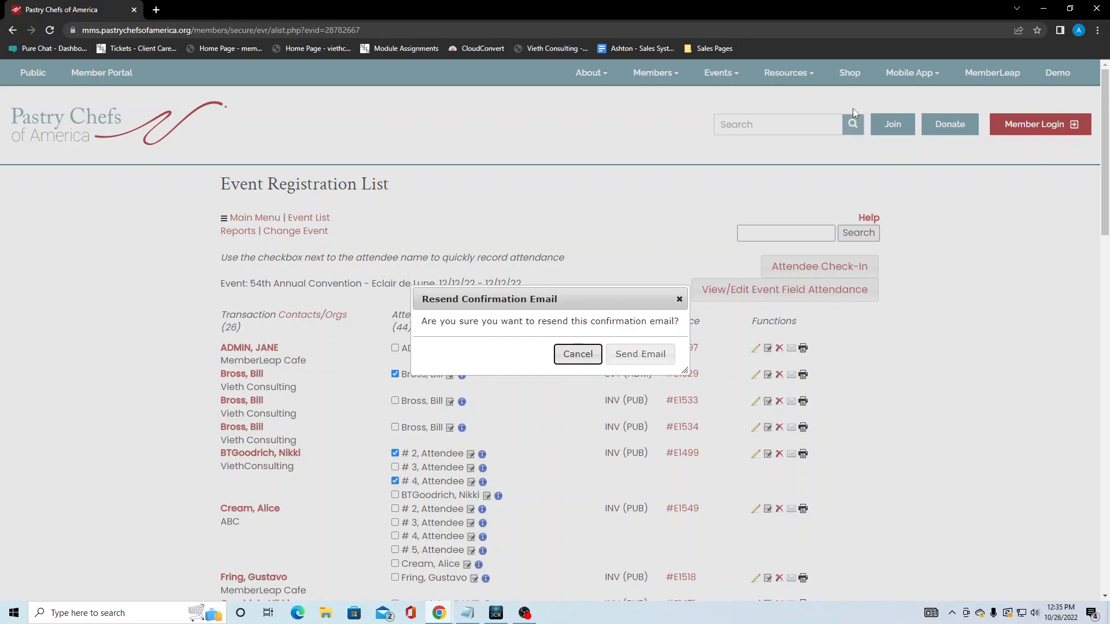
{"action": "left_click", "coordinate": [580, 358]}
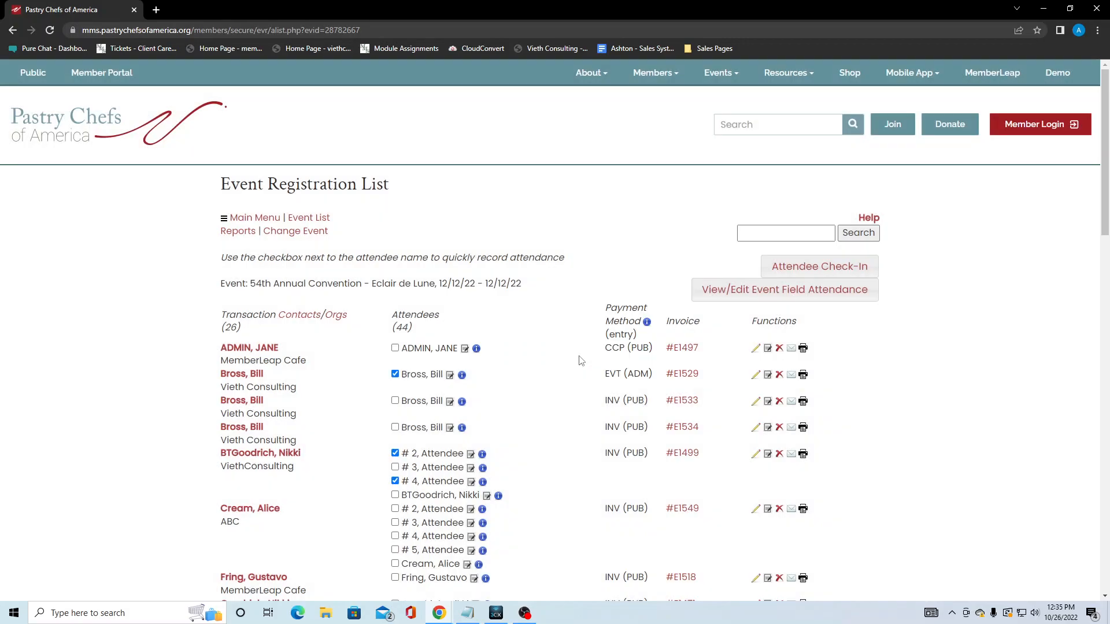
{"action": "right_click", "coordinate": [804, 350]}
{"action": "left_click", "coordinate": [832, 359]}
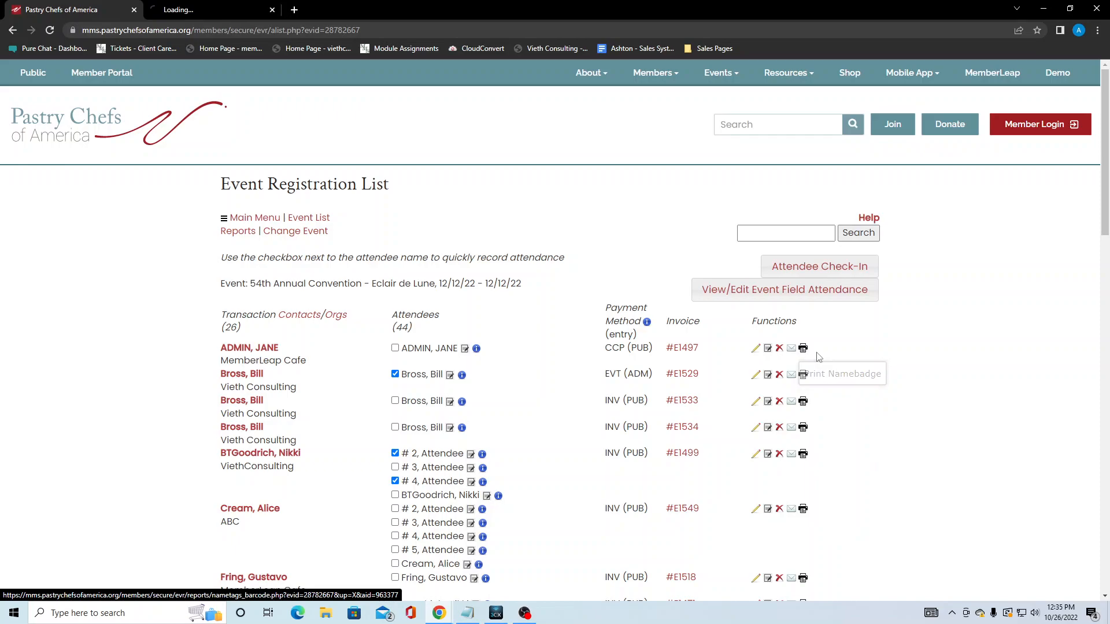
{"action": "left_click", "coordinate": [199, 9]}
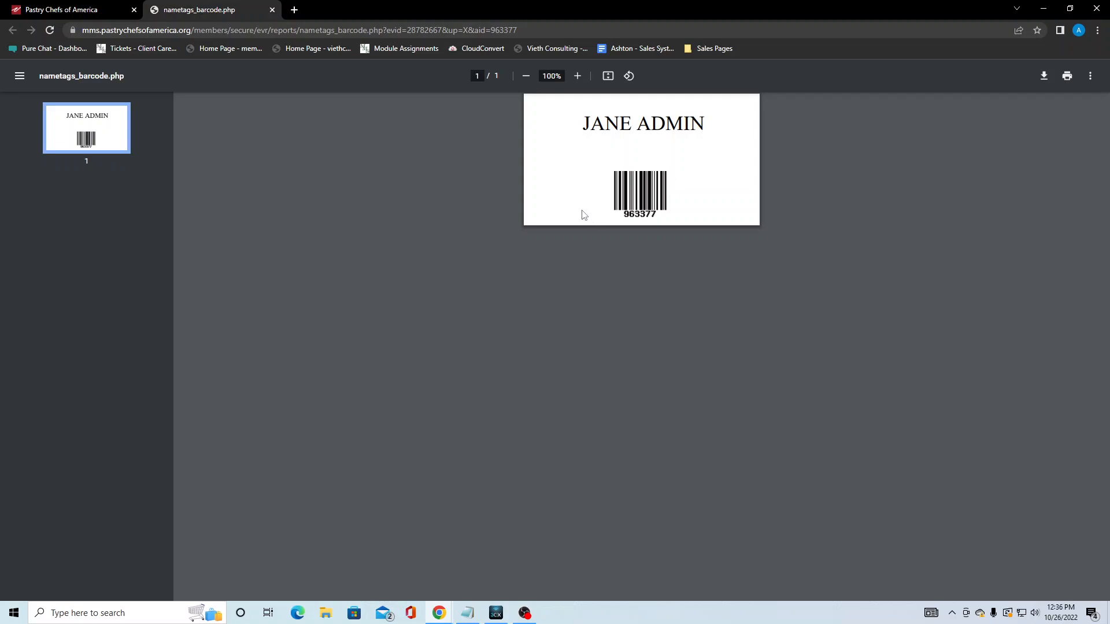
{"action": "left_click", "coordinate": [272, 11]}
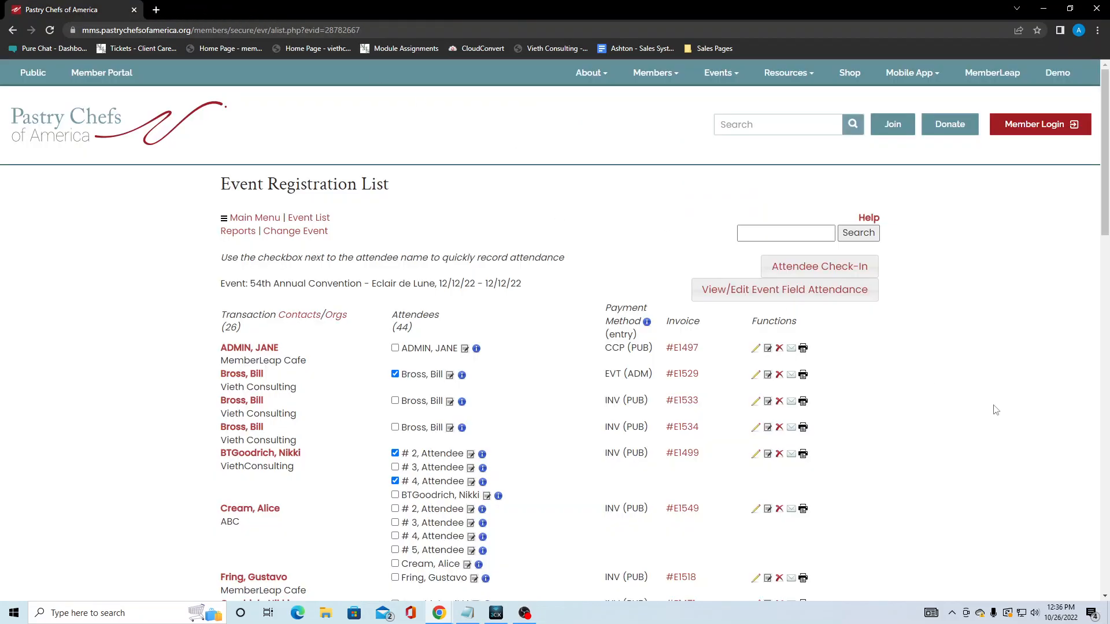
Examine the attendance checkboxes throughout the attendee list and the clear all and mark all options beneath them.
{"action": "scroll", "coordinate": [995, 410], "scroll_direction": "down", "scroll_amount": 13}
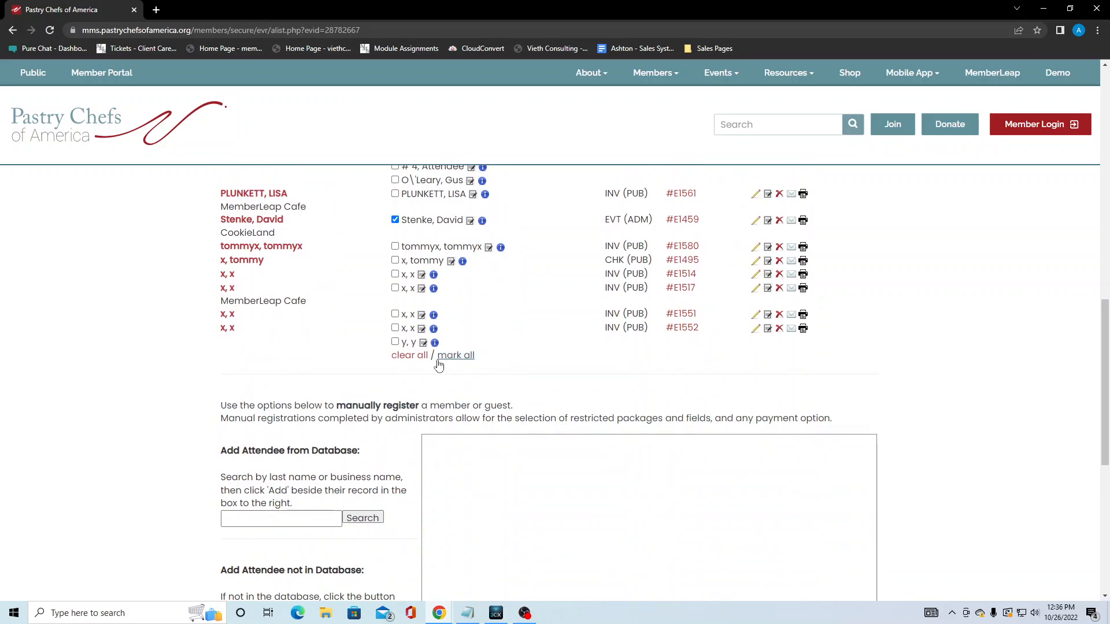
{"action": "scroll", "coordinate": [420, 358], "scroll_direction": "up", "scroll_amount": 3}
{"action": "scroll", "coordinate": [421, 362], "scroll_direction": "up", "scroll_amount": 10}
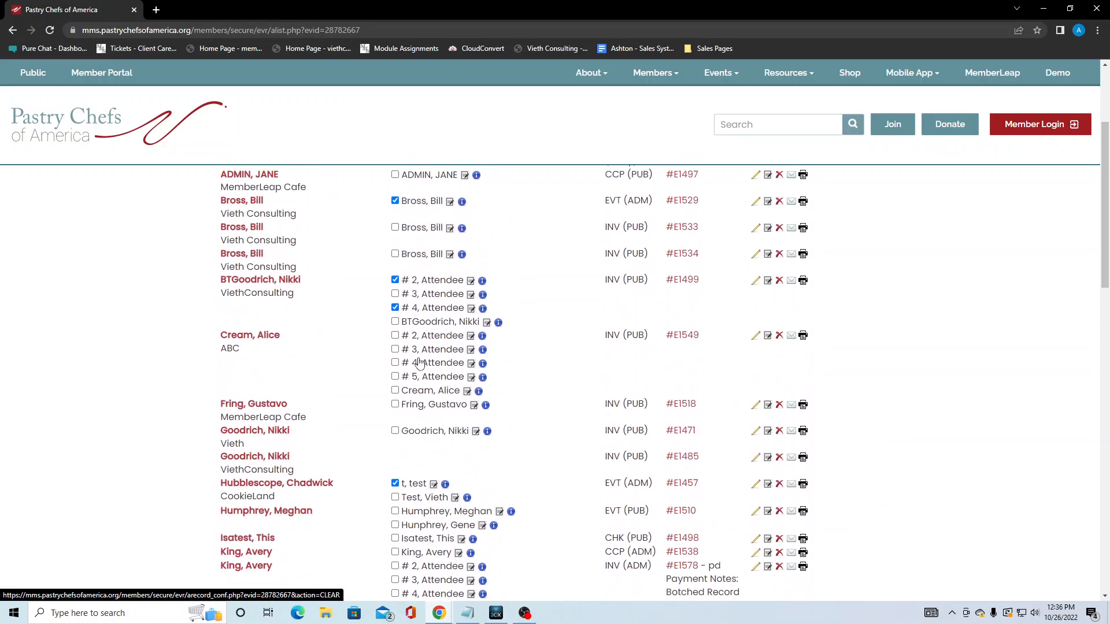
{"action": "scroll", "coordinate": [437, 452], "scroll_direction": "down", "scroll_amount": 13}
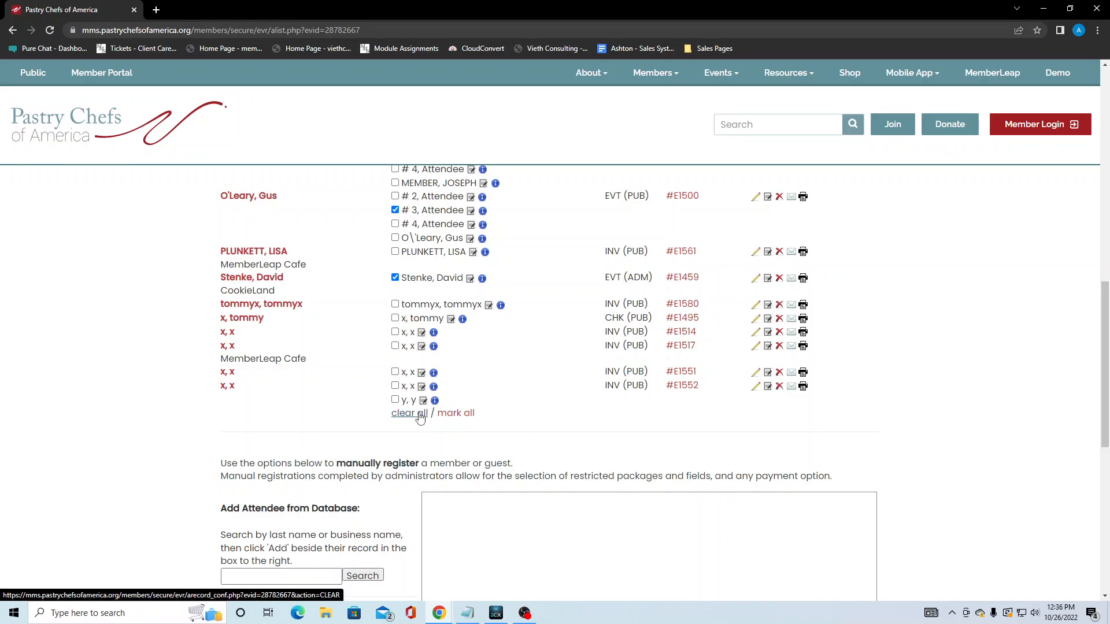
{"action": "scroll", "coordinate": [397, 403], "scroll_direction": "up", "scroll_amount": 7}
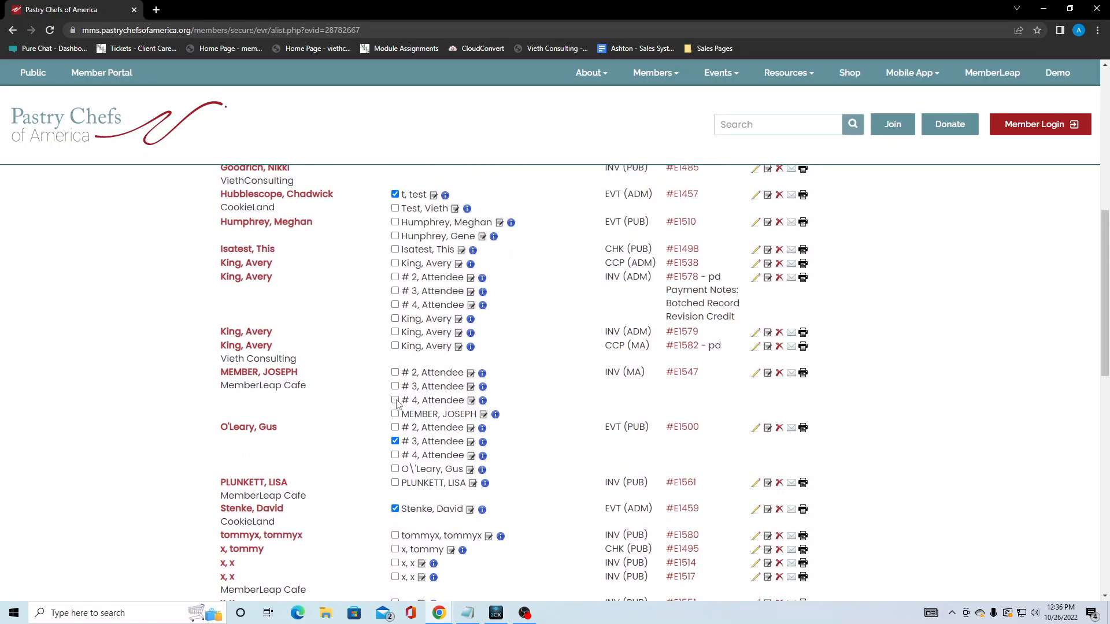
{"action": "scroll", "coordinate": [397, 403], "scroll_direction": "down", "scroll_amount": 7}
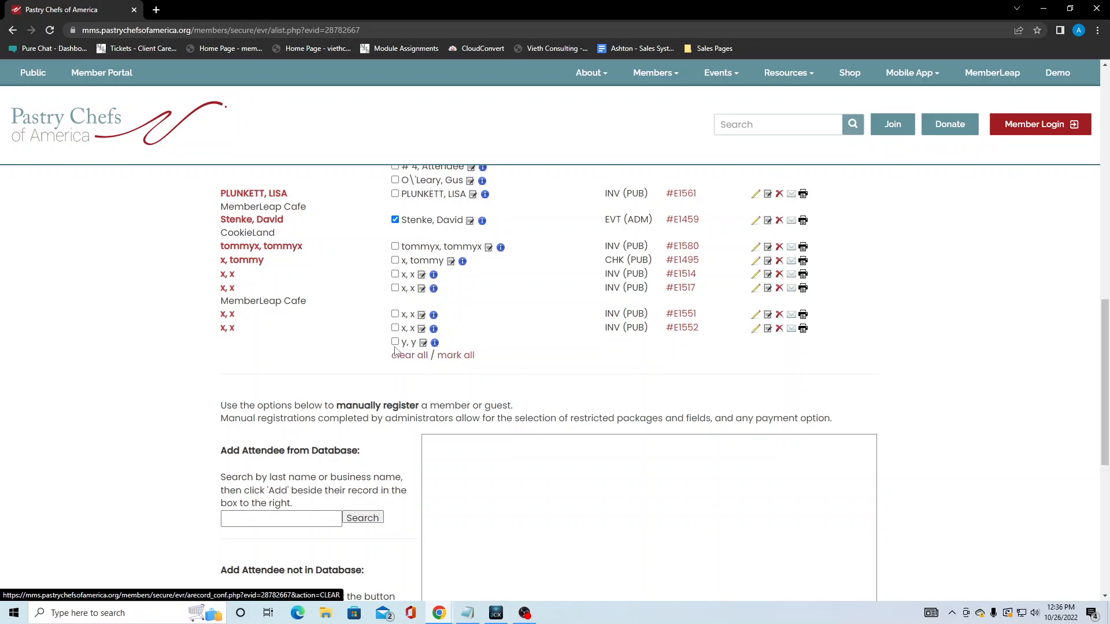
{"action": "scroll", "coordinate": [398, 298], "scroll_direction": "up", "scroll_amount": 3}
{"action": "scroll", "coordinate": [397, 298], "scroll_direction": "up", "scroll_amount": 5}
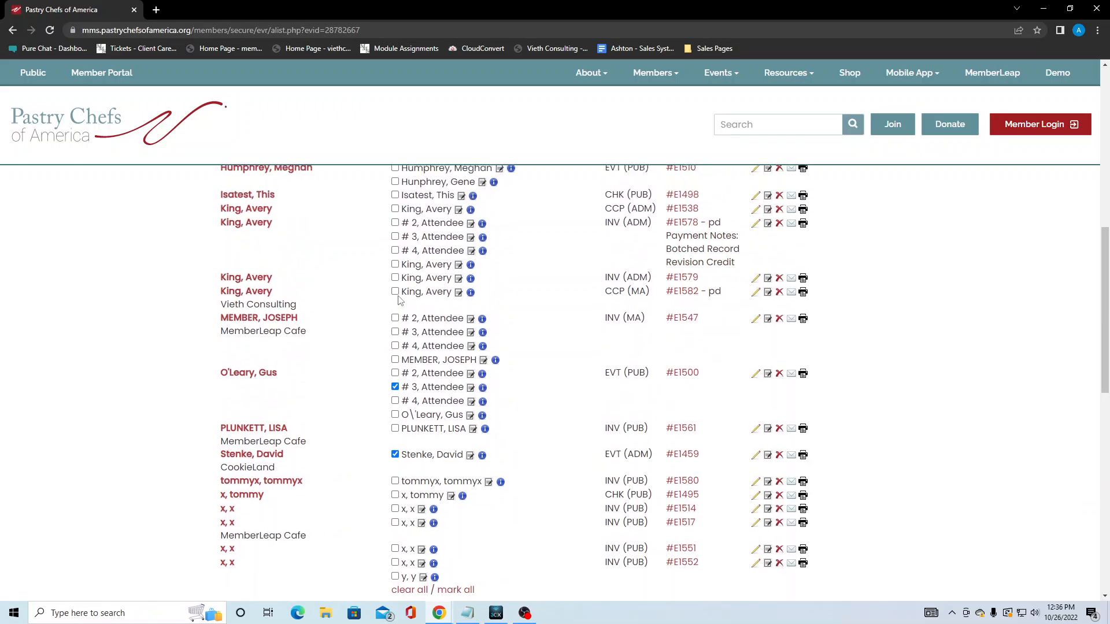
{"action": "scroll", "coordinate": [398, 299], "scroll_direction": "up", "scroll_amount": 3}
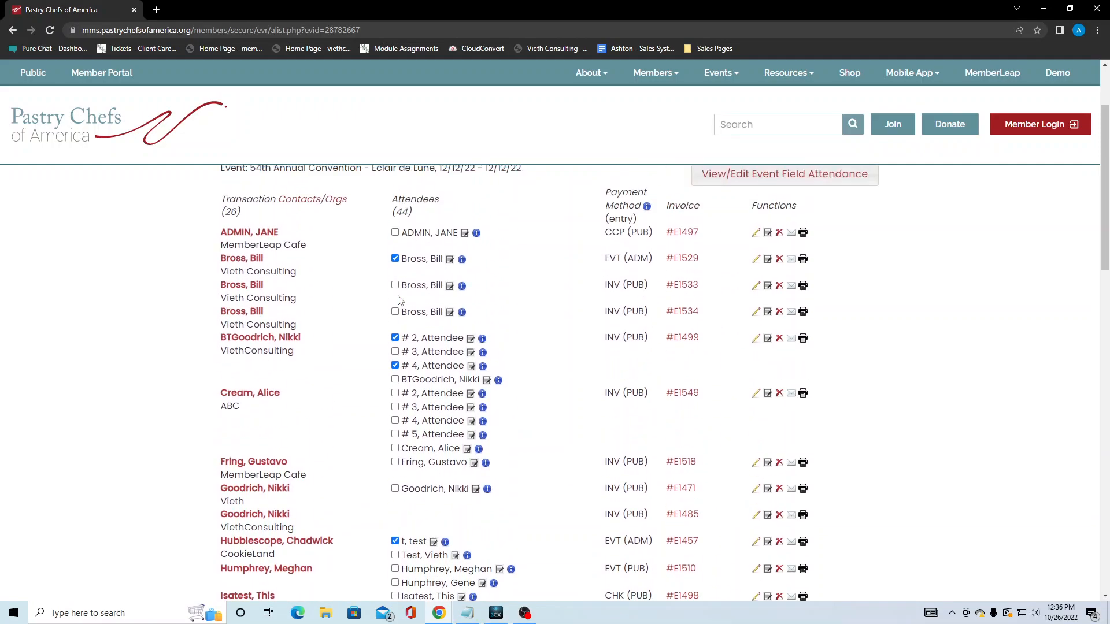
{"action": "scroll", "coordinate": [398, 299], "scroll_direction": "down", "scroll_amount": 10}
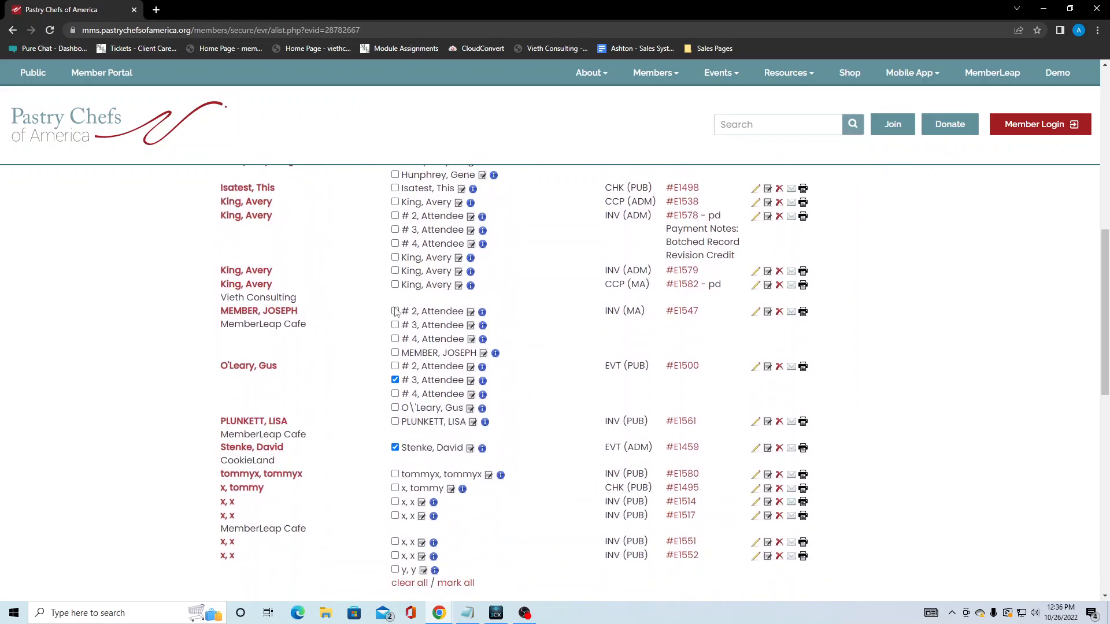
{"action": "scroll", "coordinate": [396, 315], "scroll_direction": "down", "scroll_amount": 1}
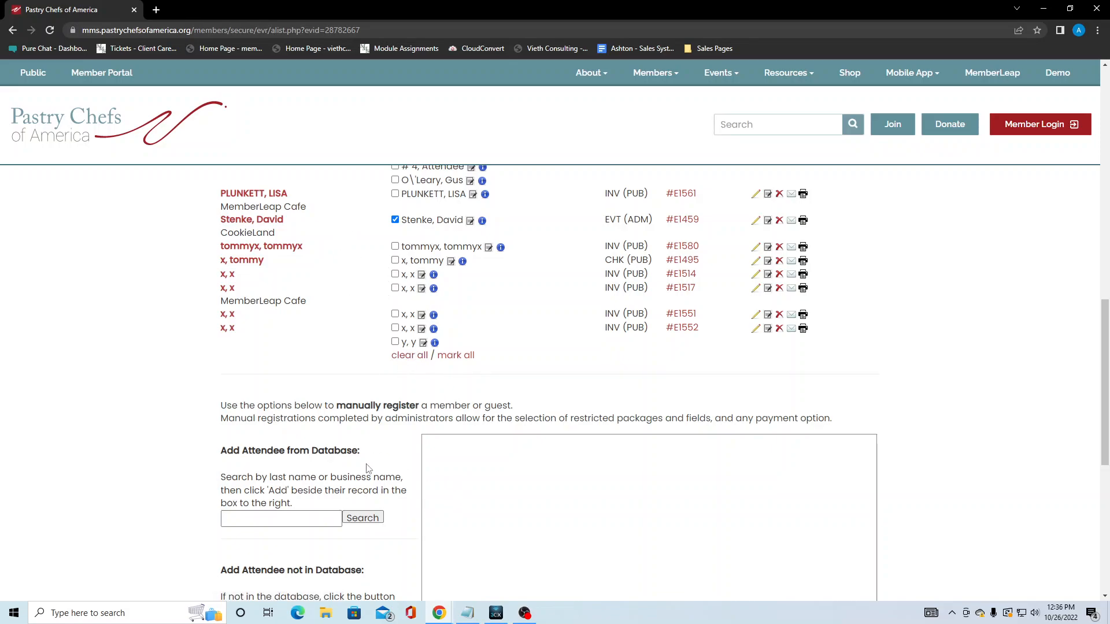
Examine the manual registration options below the list and the ADM entry codes that mark administrator-made registrations.
{"action": "scroll", "coordinate": [409, 458], "scroll_direction": "down", "scroll_amount": 2}
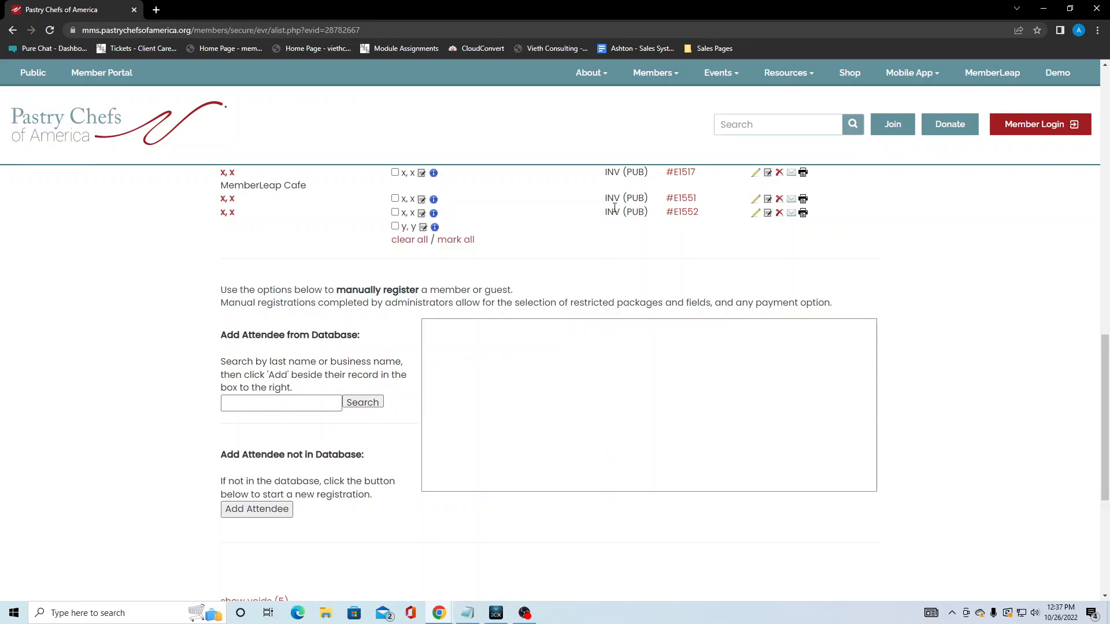
{"action": "scroll", "coordinate": [527, 293], "scroll_direction": "up", "scroll_amount": 10}
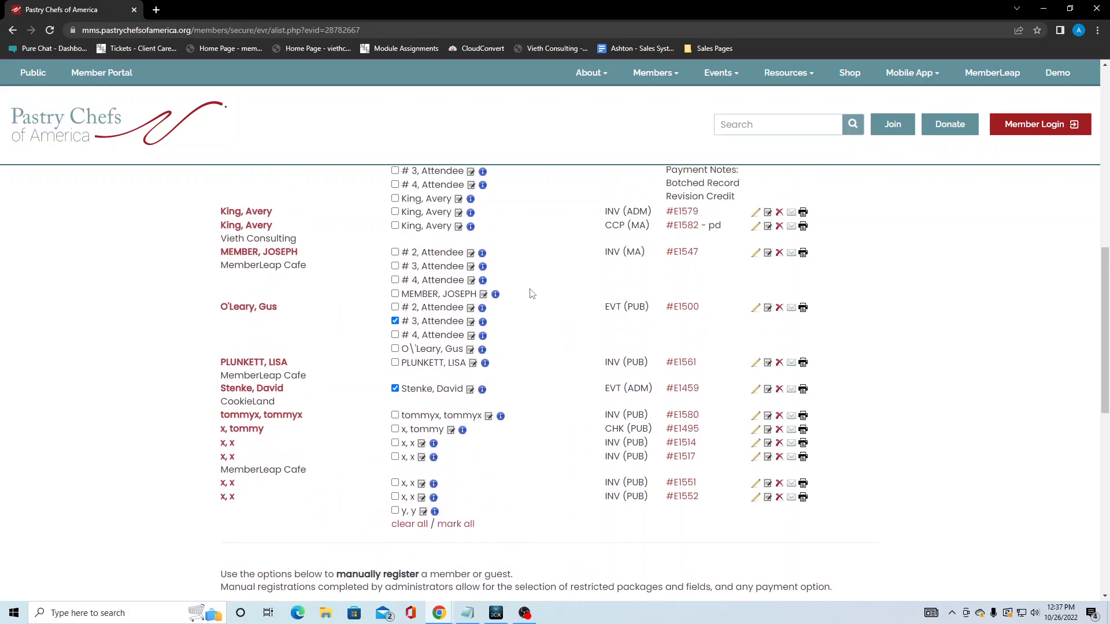
{"action": "scroll", "coordinate": [566, 369], "scroll_direction": "down", "scroll_amount": 1}
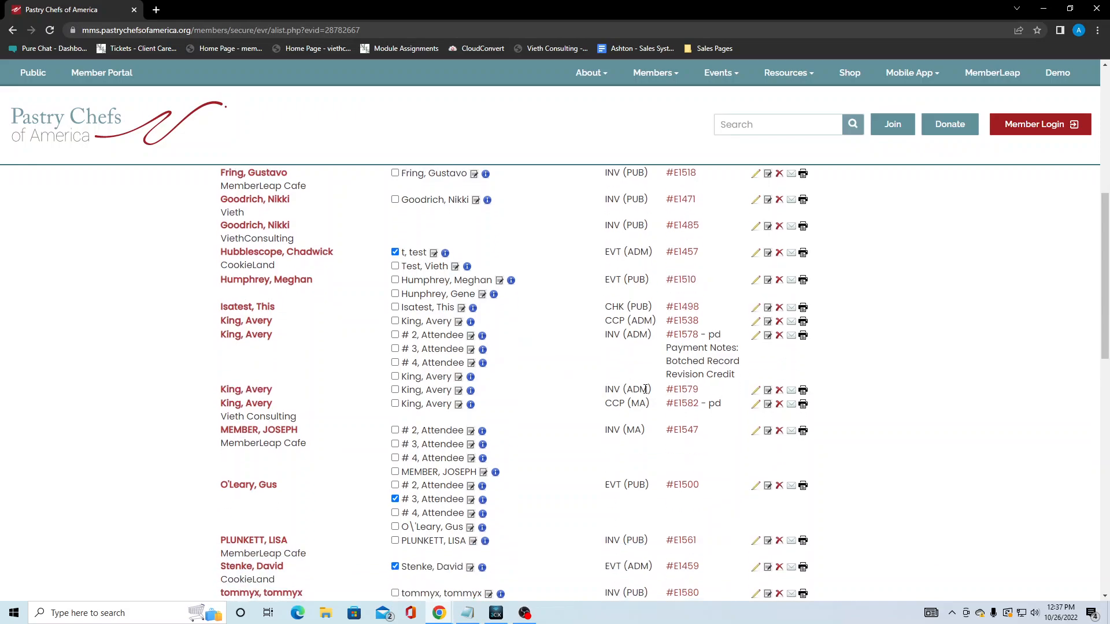
{"action": "left_click_drag", "start_coordinate": [649, 389], "coordinate": [629, 390]}
{"action": "left_click", "coordinate": [573, 402]}
{"action": "scroll", "coordinate": [570, 399], "scroll_direction": "down", "scroll_amount": 8}
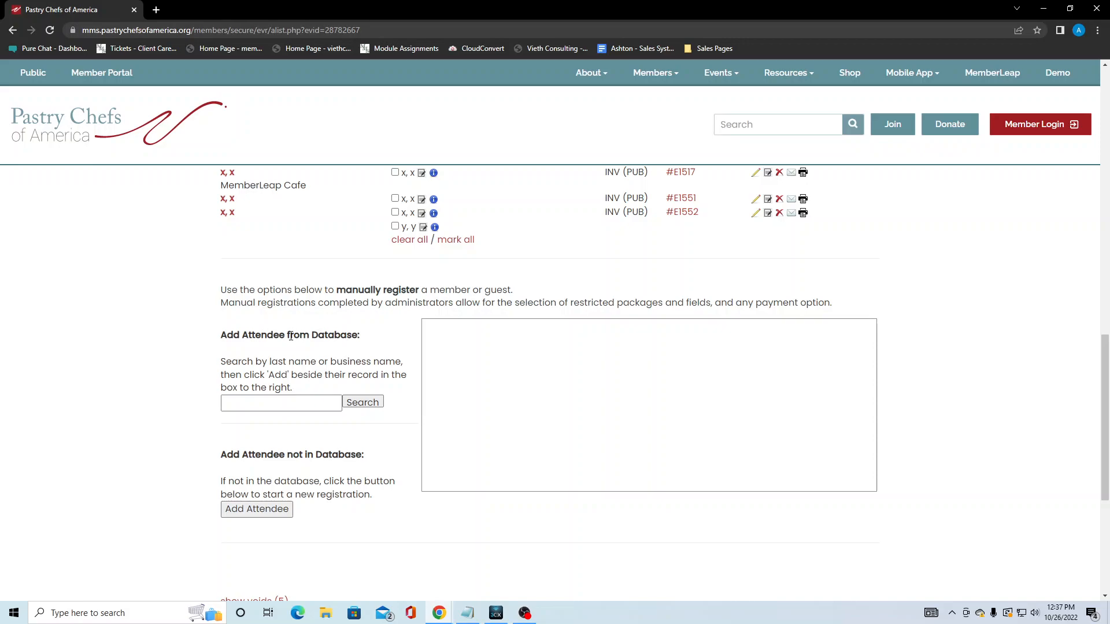
Search the database by the member's last name and start a manual registration for the matching Executive Member.
{"action": "left_click", "coordinate": [297, 399]}
{"action": "left_click", "coordinate": [292, 402]}
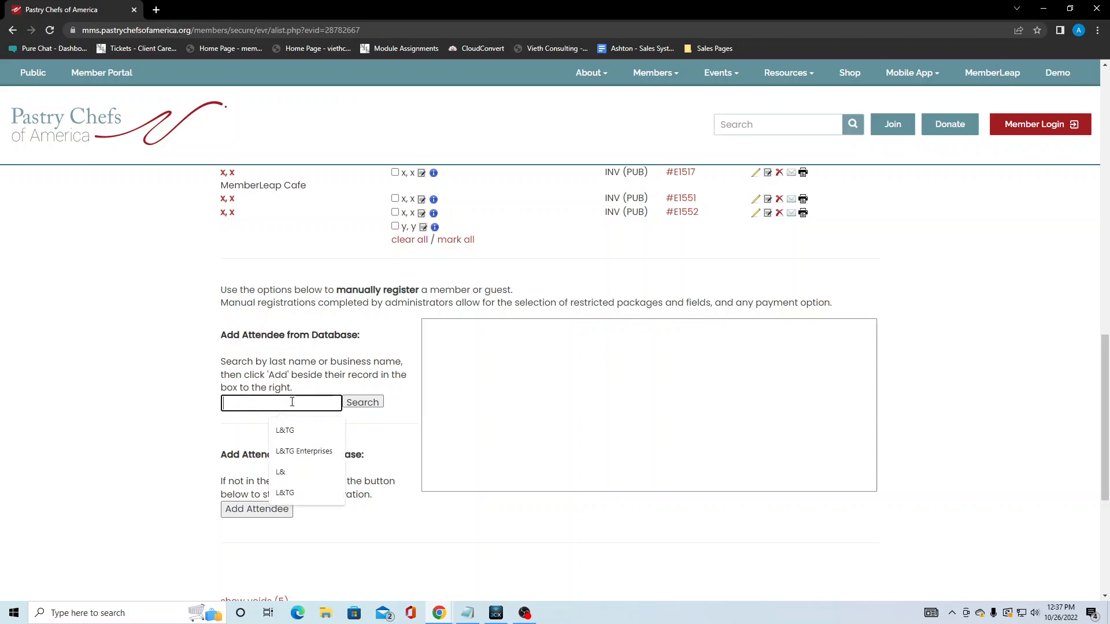
{"action": "type", "text": "richards"}
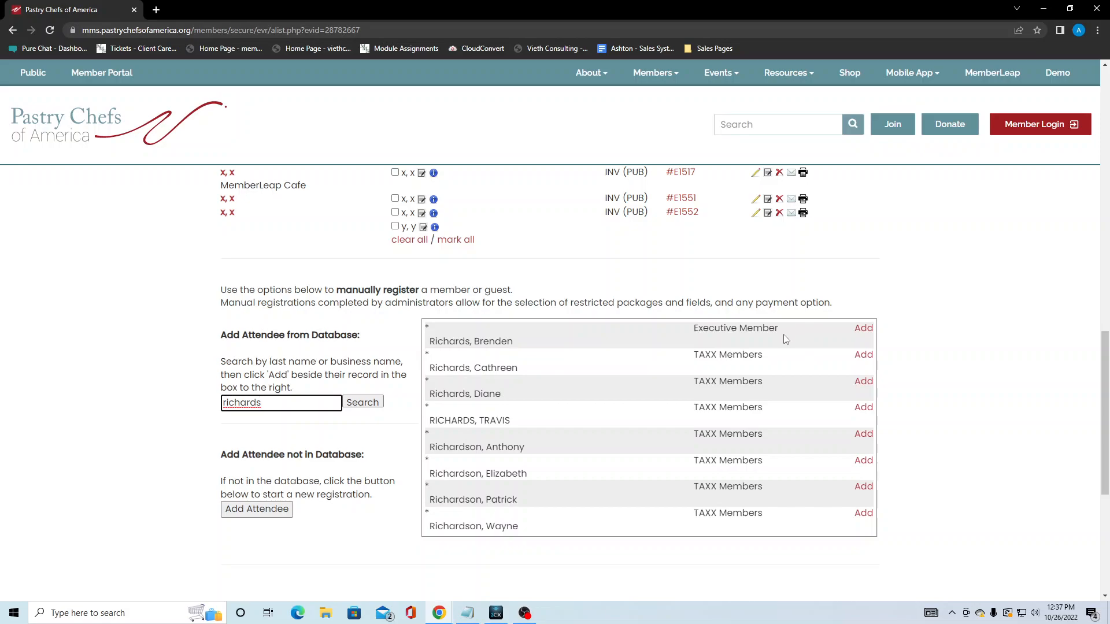
{"action": "left_click", "coordinate": [854, 333]}
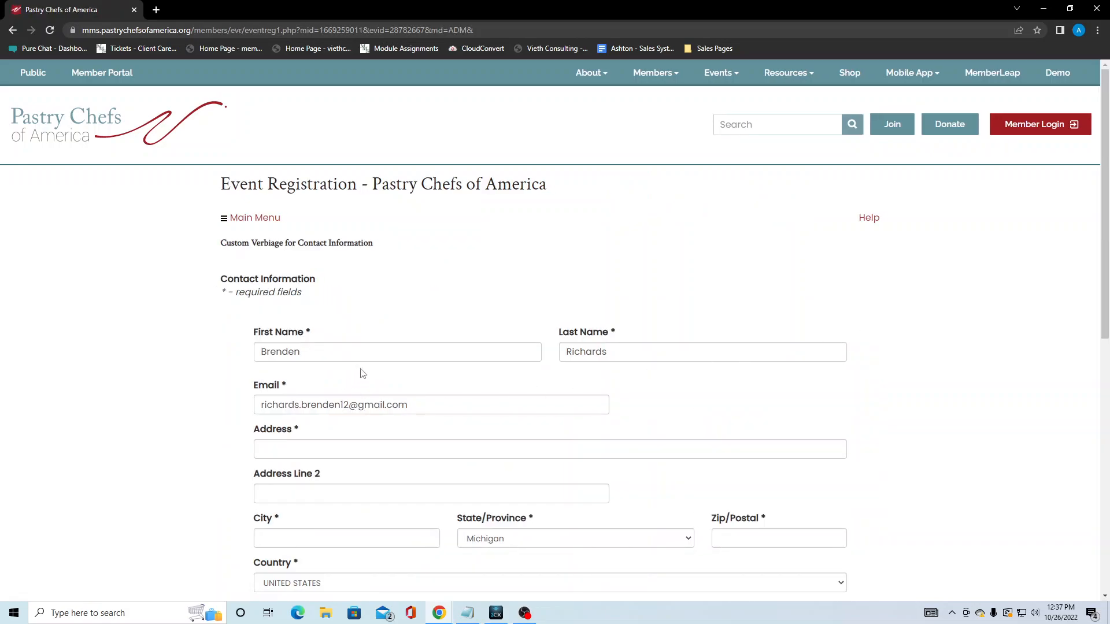
Fill the required address, city, postal code and primary phone fields with placeholder x characters, and continue to the guest information page.
{"action": "scroll", "coordinate": [528, 345], "scroll_direction": "down", "scroll_amount": 2}
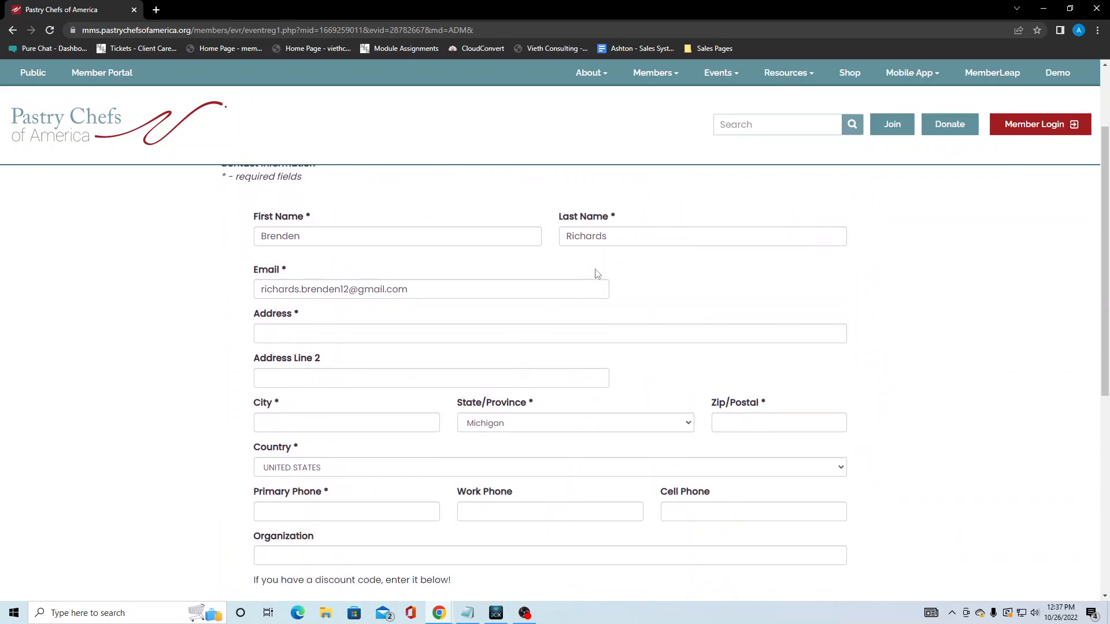
{"action": "scroll", "coordinate": [550, 372], "scroll_direction": "down", "scroll_amount": 2}
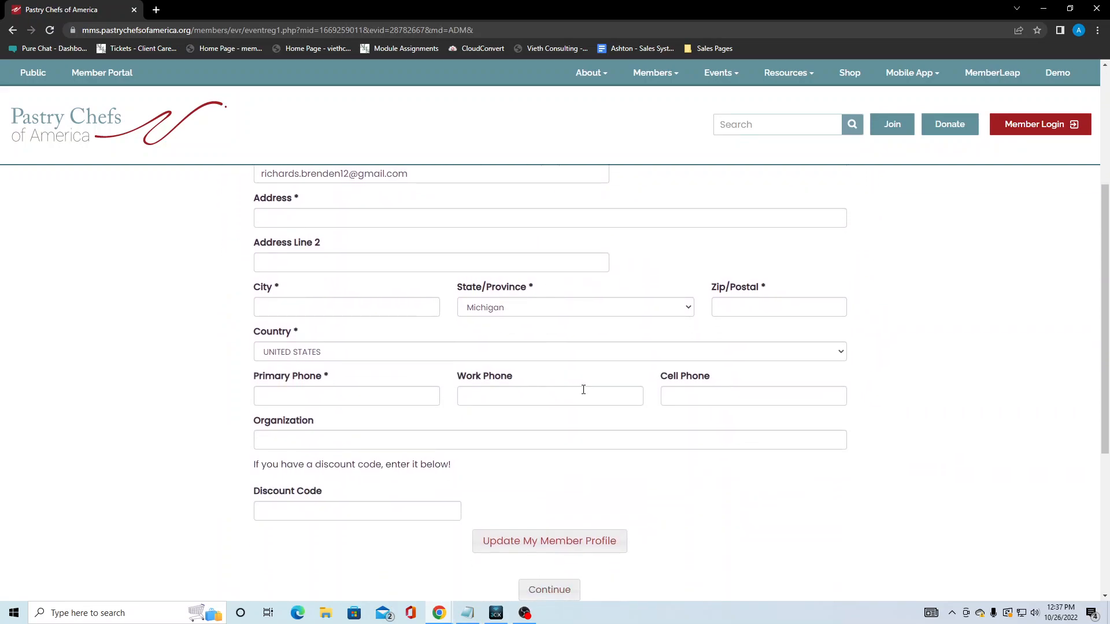
{"action": "scroll", "coordinate": [559, 391], "scroll_direction": "up", "scroll_amount": 2}
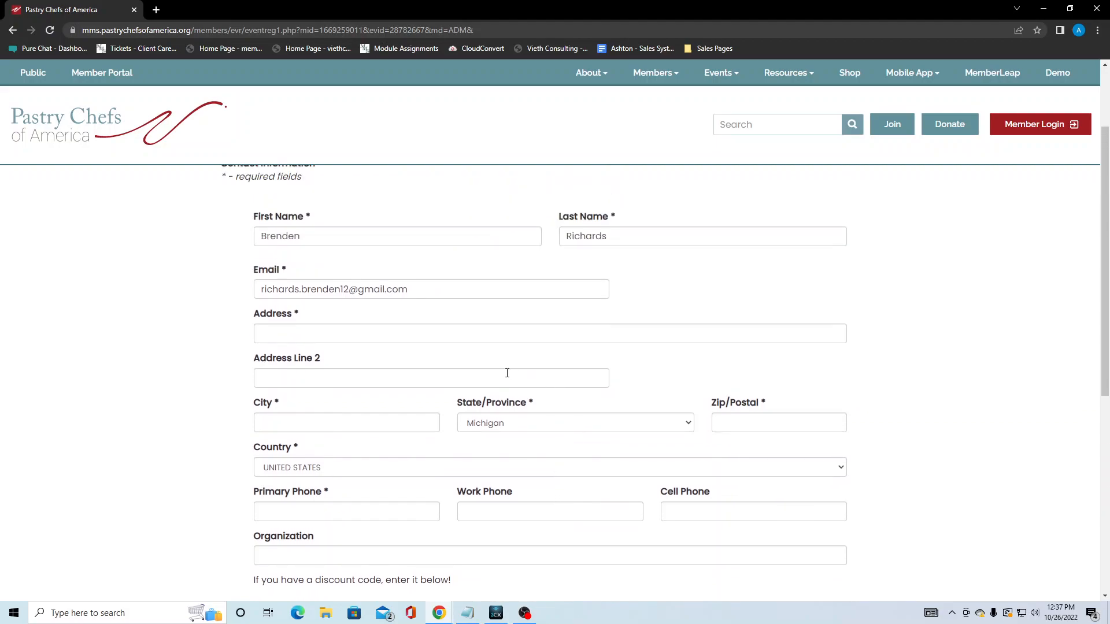
{"action": "left_click", "coordinate": [399, 333]}
{"action": "type", "text": "xxxxxx"}
{"action": "left_click", "coordinate": [379, 424]}
{"action": "type", "text": "xxxxxx"}
{"action": "left_click", "coordinate": [804, 422]}
{"action": "type", "text": "xxxx"}
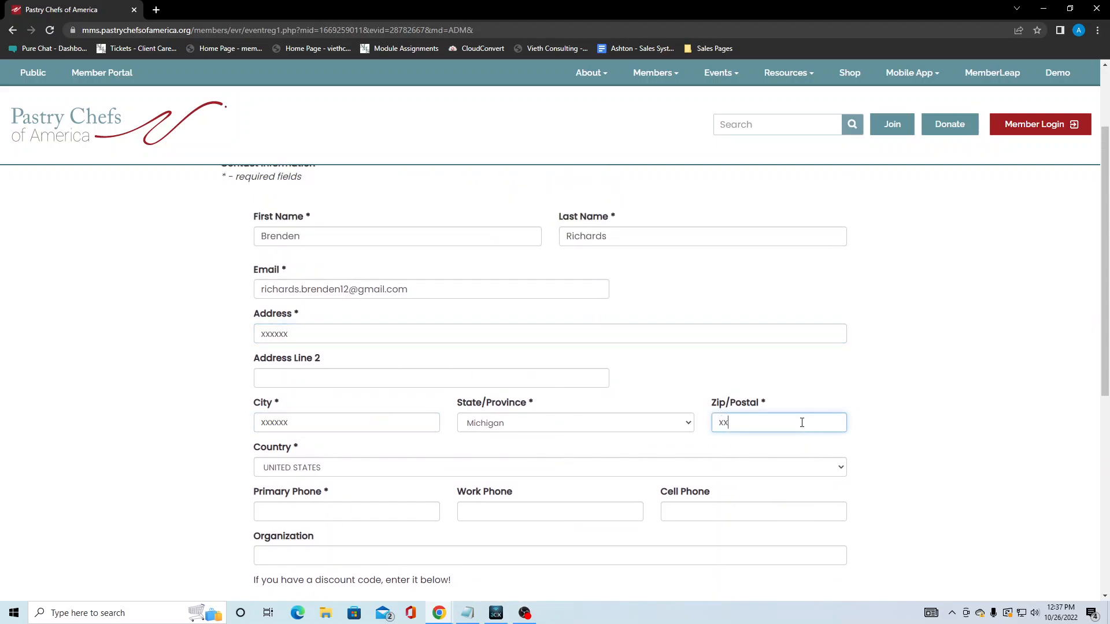
{"action": "left_click", "coordinate": [344, 511]}
{"action": "type", "text": "xxxxx"}
{"action": "scroll", "coordinate": [151, 478], "scroll_direction": "down", "scroll_amount": 4}
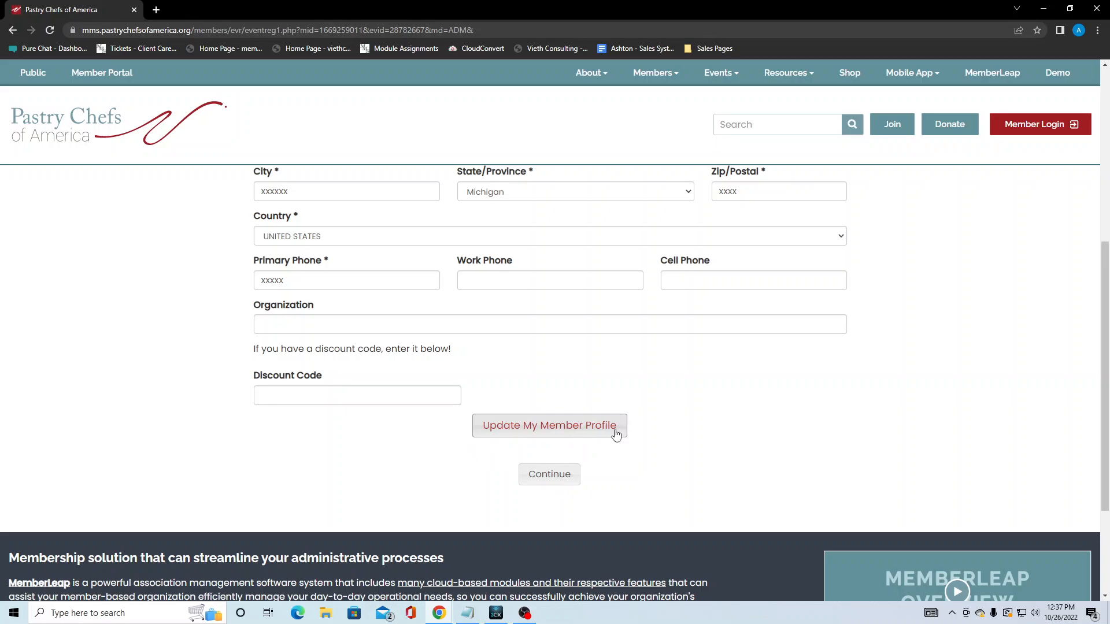
{"action": "left_click", "coordinate": [575, 474]}
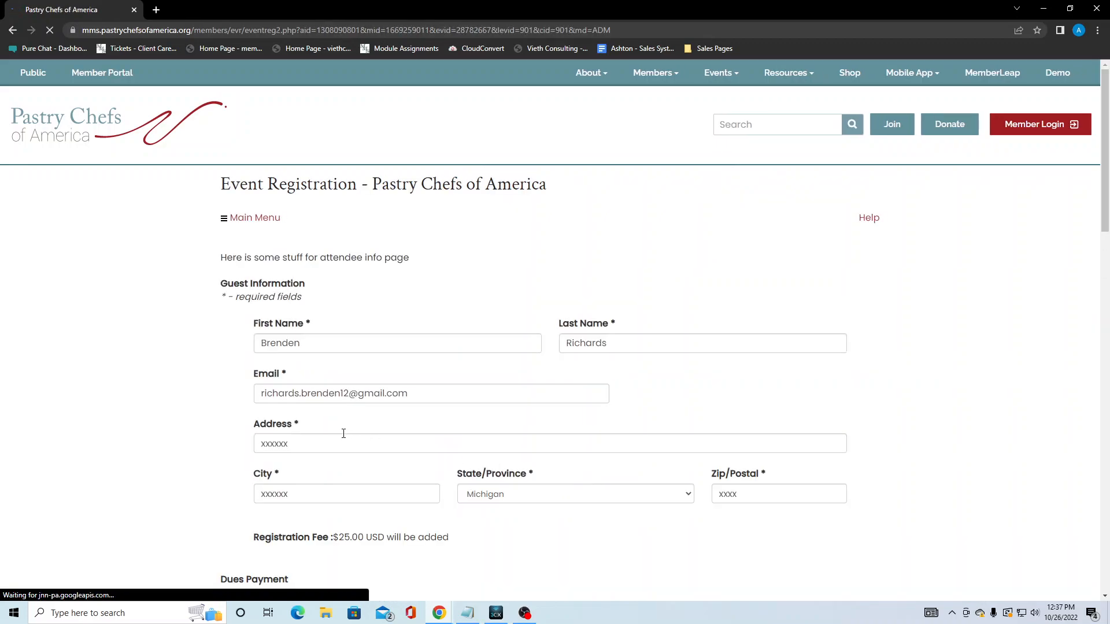
Examine the dues payment option and the full list of registration packages, including Complimentary Registration, on the guest information page.
{"action": "scroll", "coordinate": [226, 324], "scroll_direction": "down", "scroll_amount": 1}
{"action": "scroll", "coordinate": [225, 325], "scroll_direction": "down", "scroll_amount": 1}
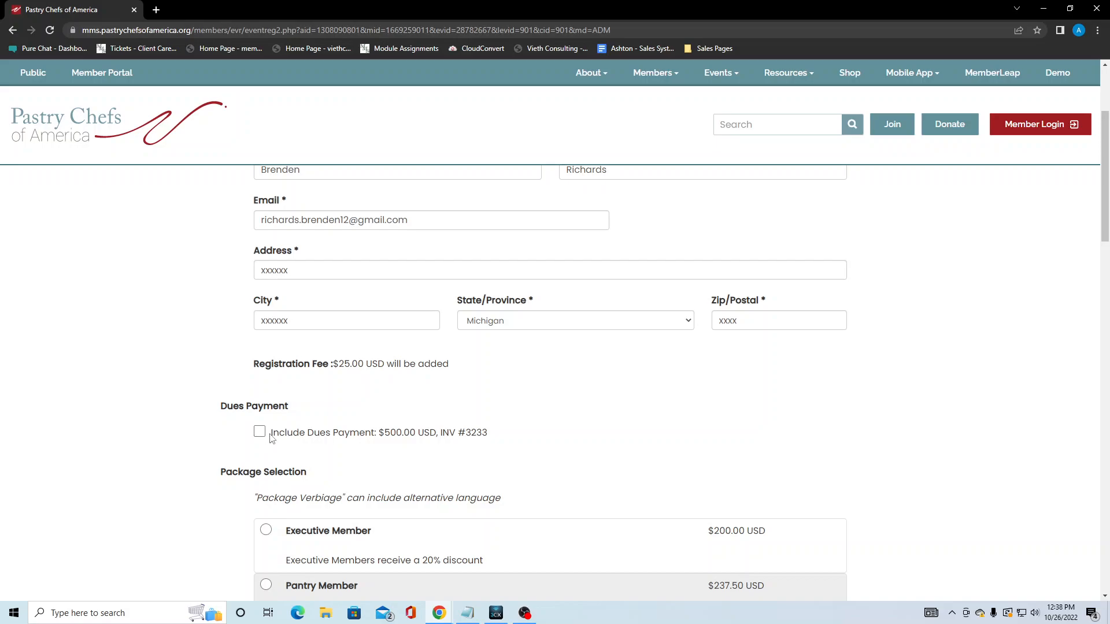
{"action": "scroll", "coordinate": [326, 437], "scroll_direction": "down", "scroll_amount": 3}
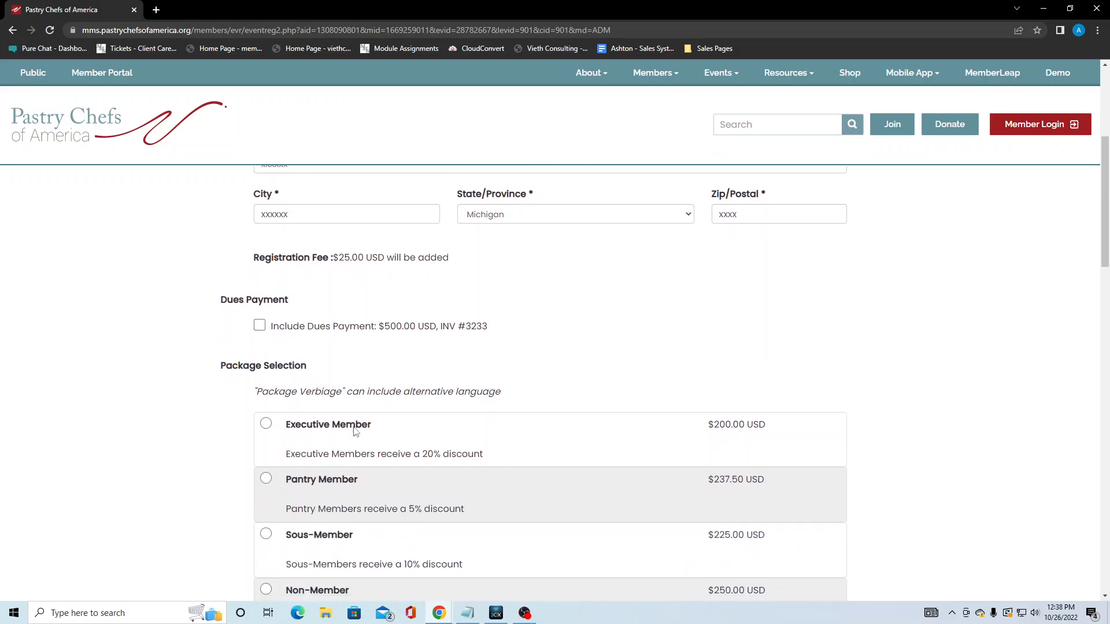
{"action": "scroll", "coordinate": [235, 436], "scroll_direction": "down", "scroll_amount": 1}
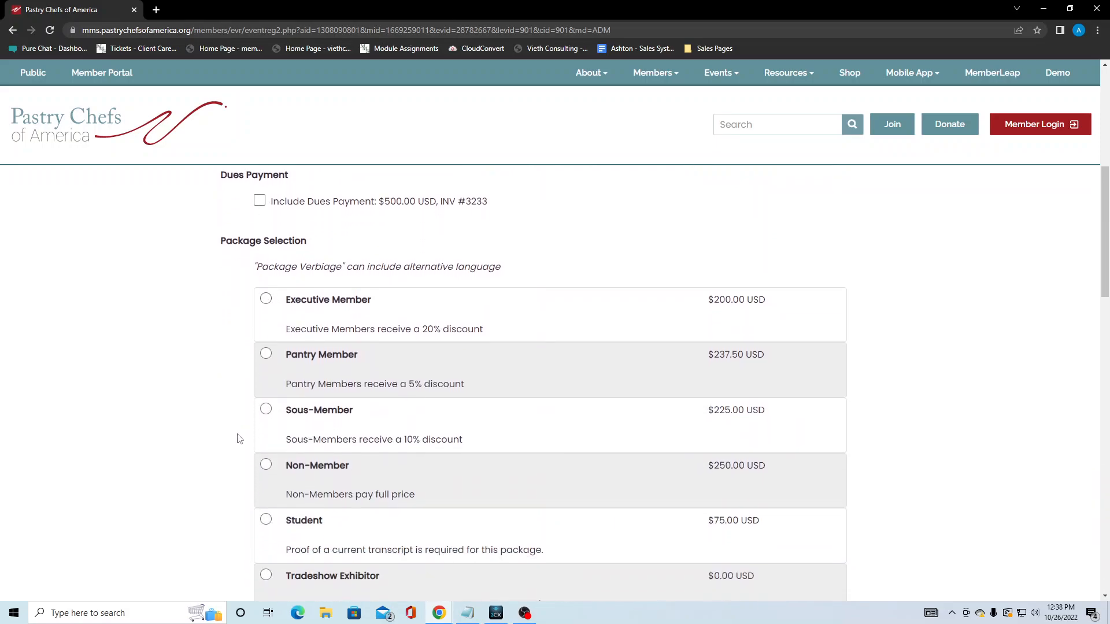
{"action": "scroll", "coordinate": [240, 438], "scroll_direction": "down", "scroll_amount": 1}
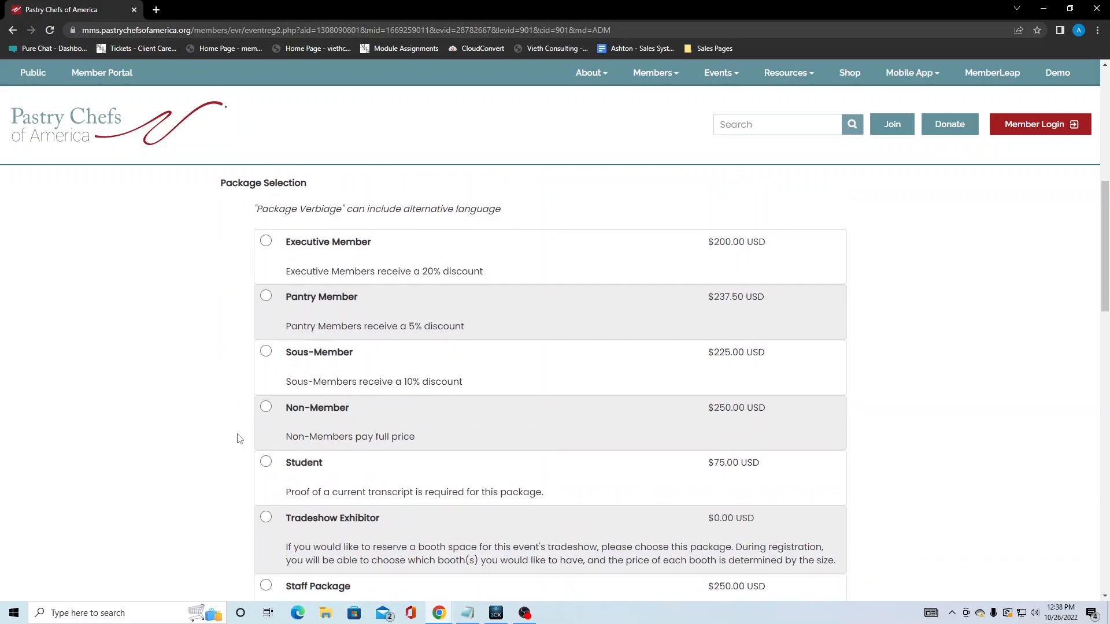
{"action": "scroll", "coordinate": [239, 438], "scroll_direction": "down", "scroll_amount": 1}
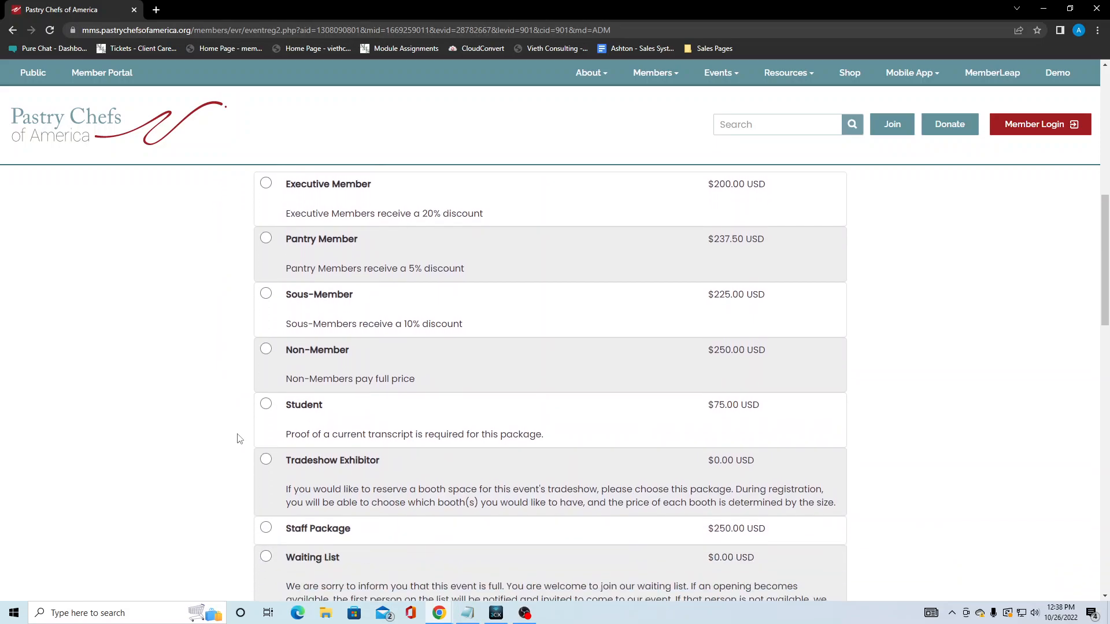
{"action": "scroll", "coordinate": [239, 438], "scroll_direction": "up", "scroll_amount": 1}
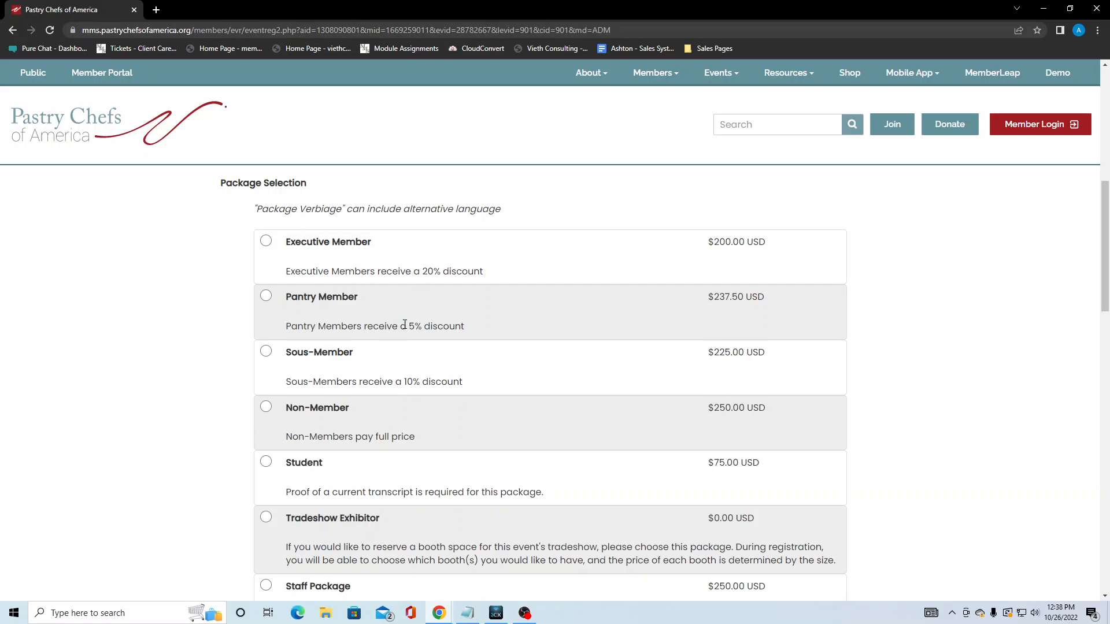
{"action": "scroll", "coordinate": [357, 266], "scroll_direction": "down", "scroll_amount": 1}
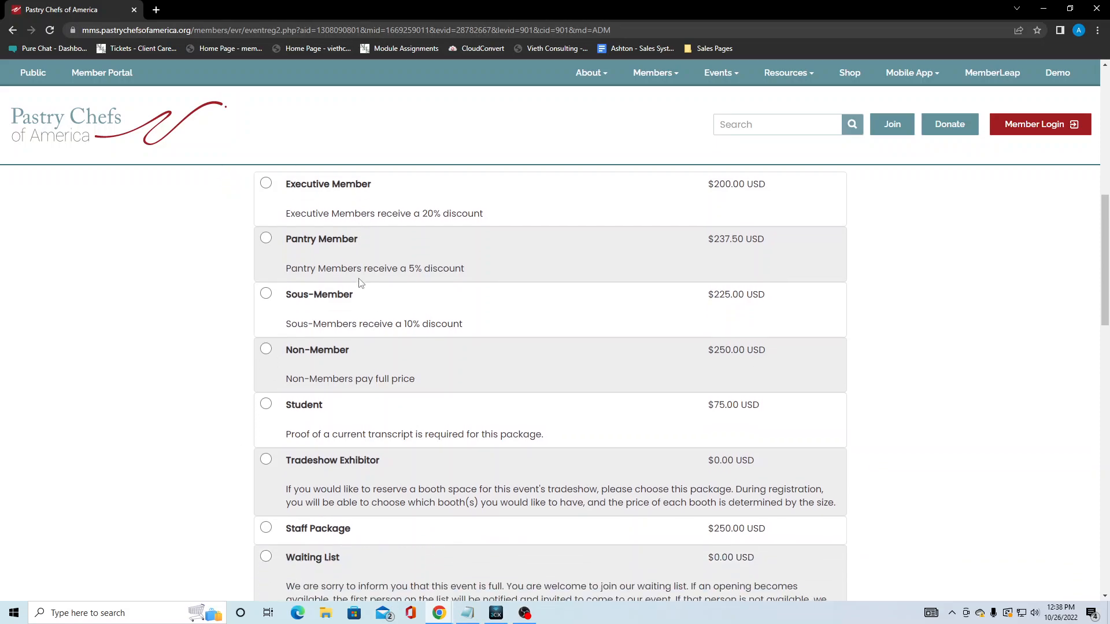
{"action": "scroll", "coordinate": [360, 282], "scroll_direction": "down", "scroll_amount": 4}
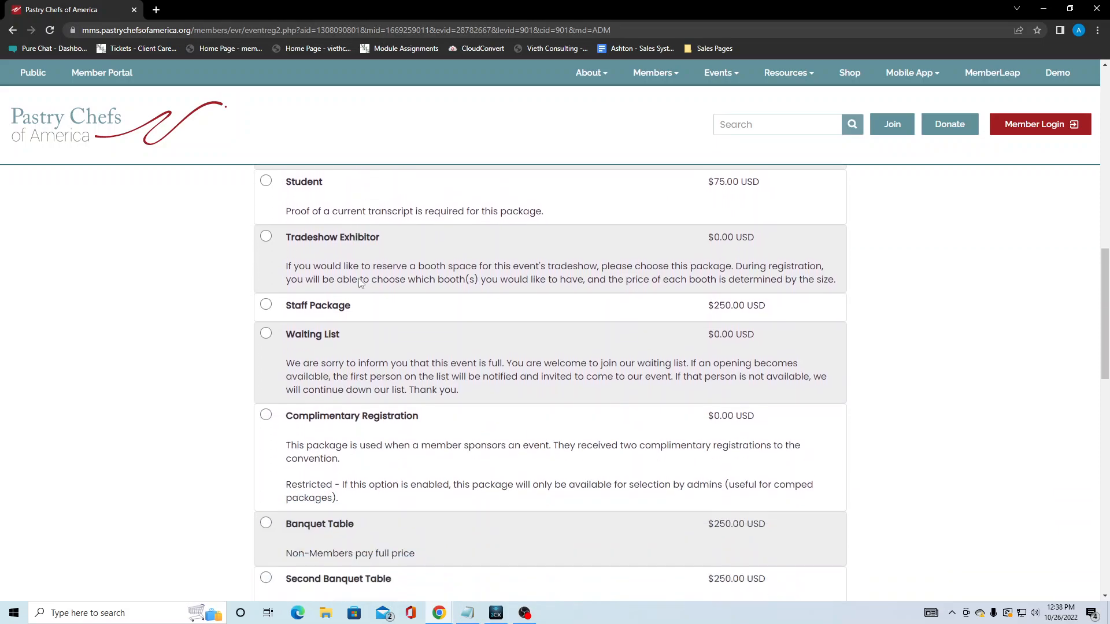
{"action": "scroll", "coordinate": [360, 282], "scroll_direction": "down", "scroll_amount": 2}
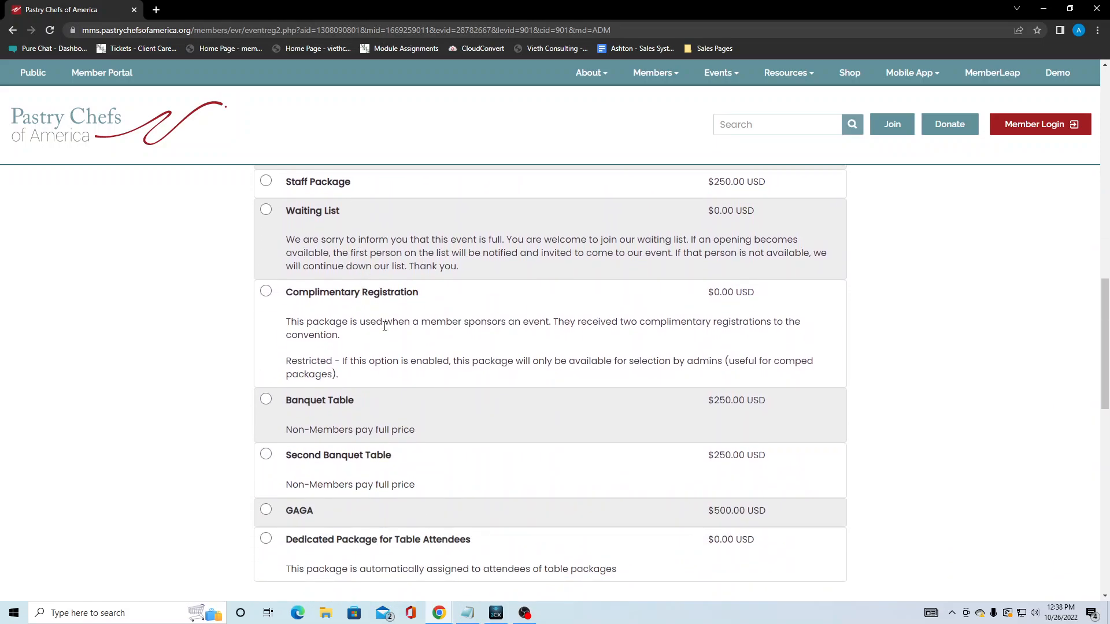
{"action": "scroll", "coordinate": [496, 416], "scroll_direction": "up", "scroll_amount": 4}
{"action": "scroll", "coordinate": [495, 416], "scroll_direction": "up", "scroll_amount": 9}
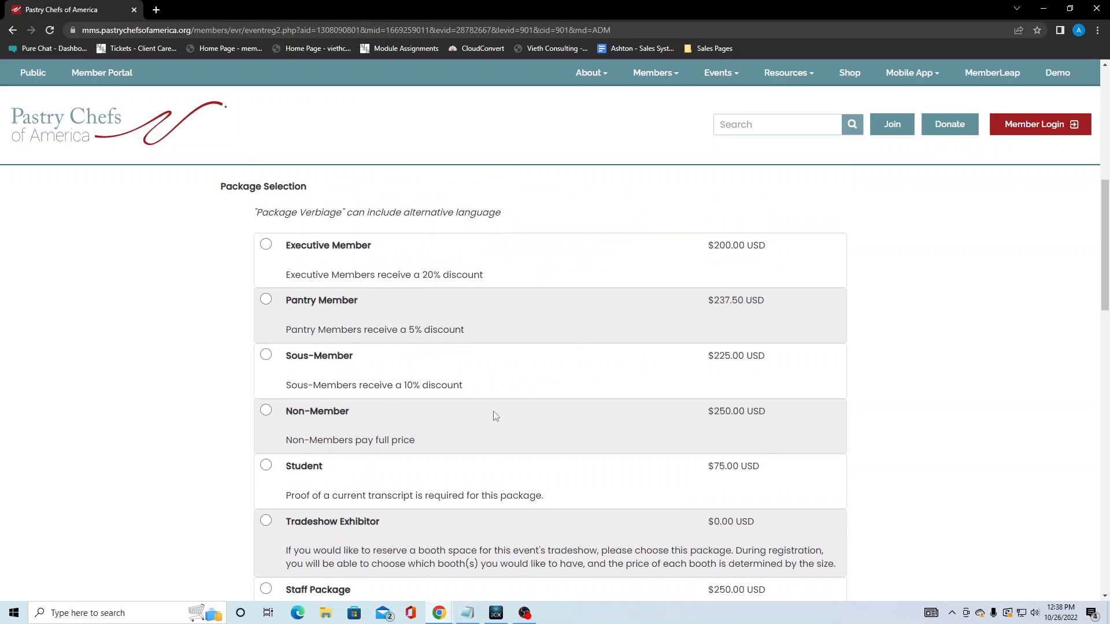
{"action": "scroll", "coordinate": [496, 416], "scroll_direction": "down", "scroll_amount": 3}
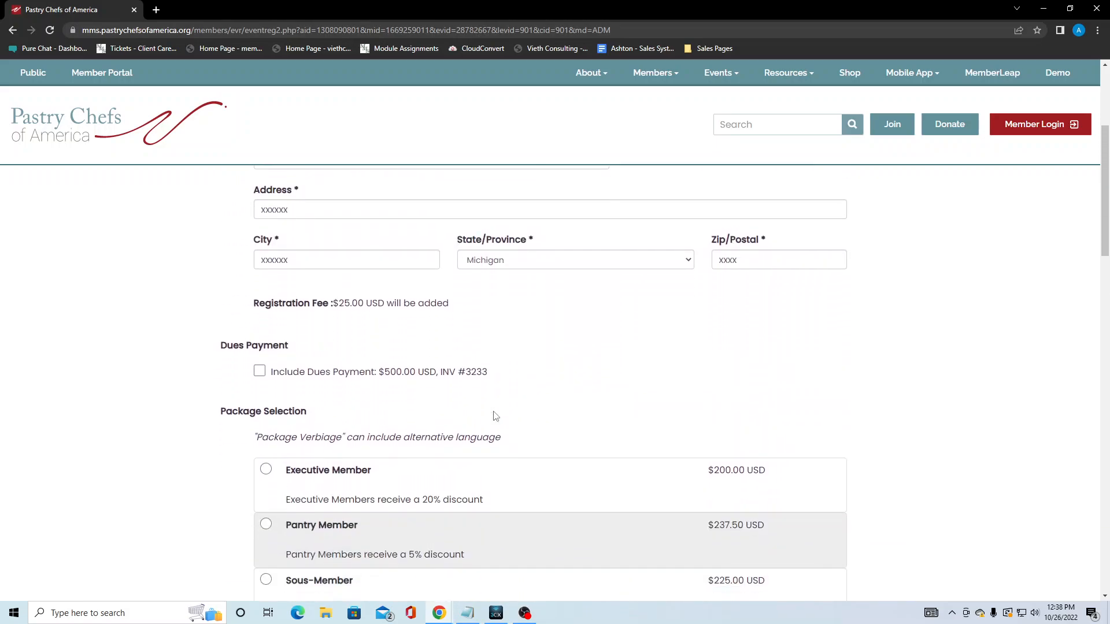
{"action": "scroll", "coordinate": [495, 416], "scroll_direction": "down", "scroll_amount": 3}
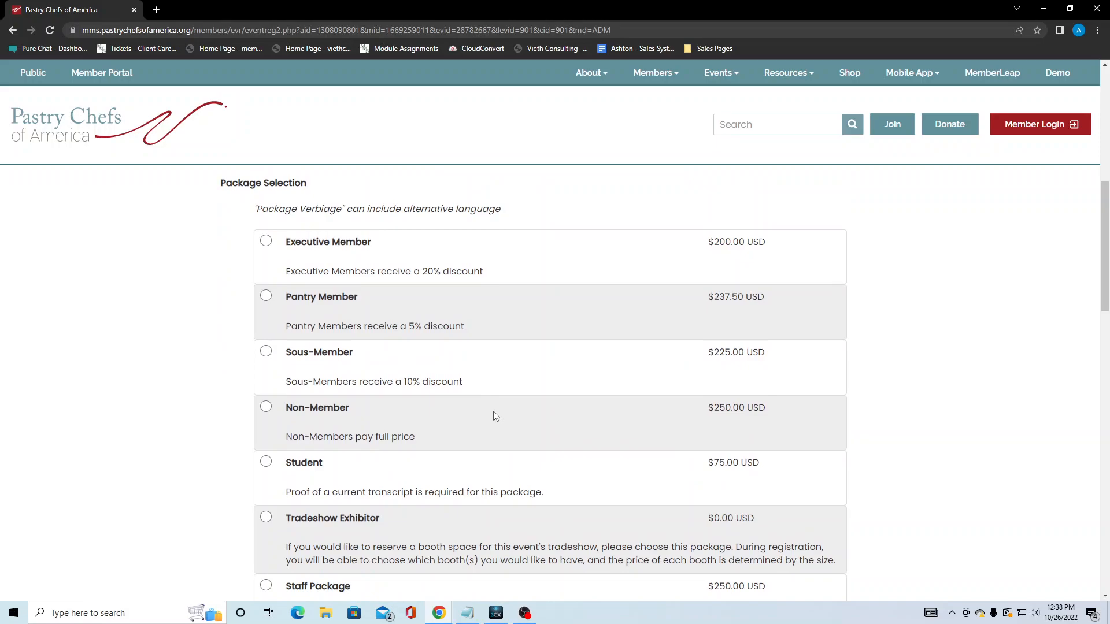
{"action": "scroll", "coordinate": [495, 416], "scroll_direction": "down", "scroll_amount": 8}
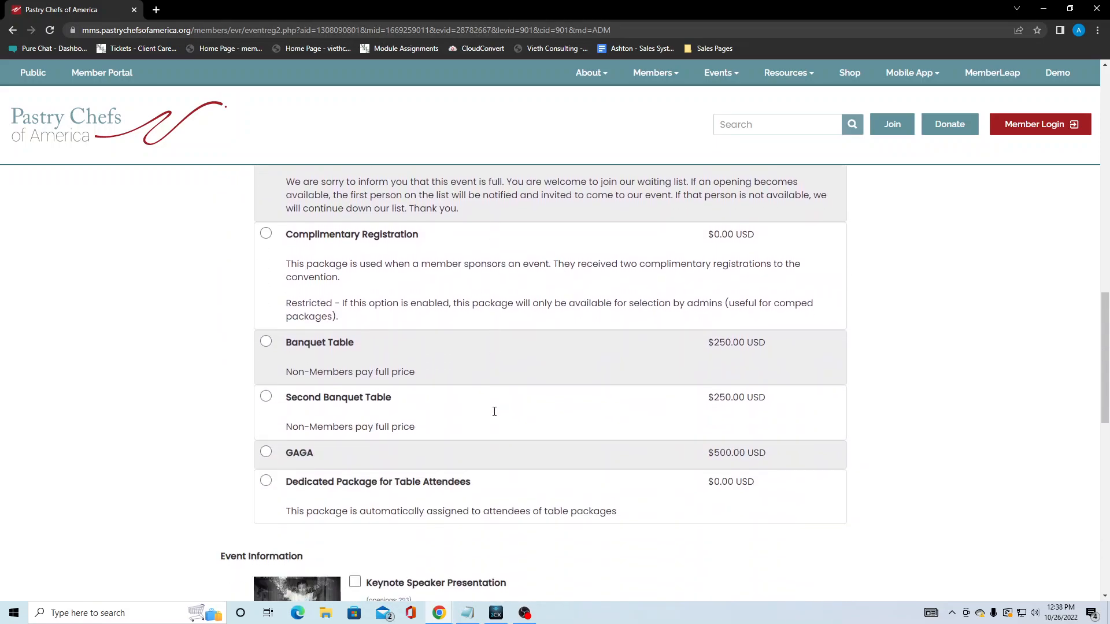
Examine the Keynote Speaker Presentation, Preferred Name on Badge and Autograph Speaker Book options of the registration.
{"action": "scroll", "coordinate": [495, 411], "scroll_direction": "down", "scroll_amount": 5}
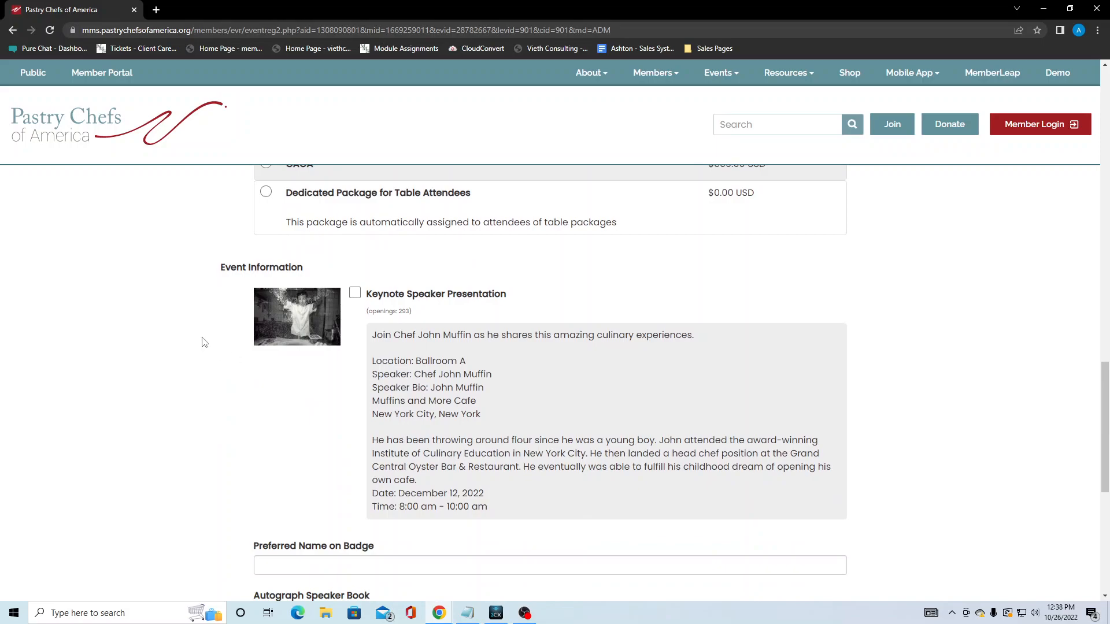
{"action": "scroll", "coordinate": [249, 313], "scroll_direction": "down", "scroll_amount": 1}
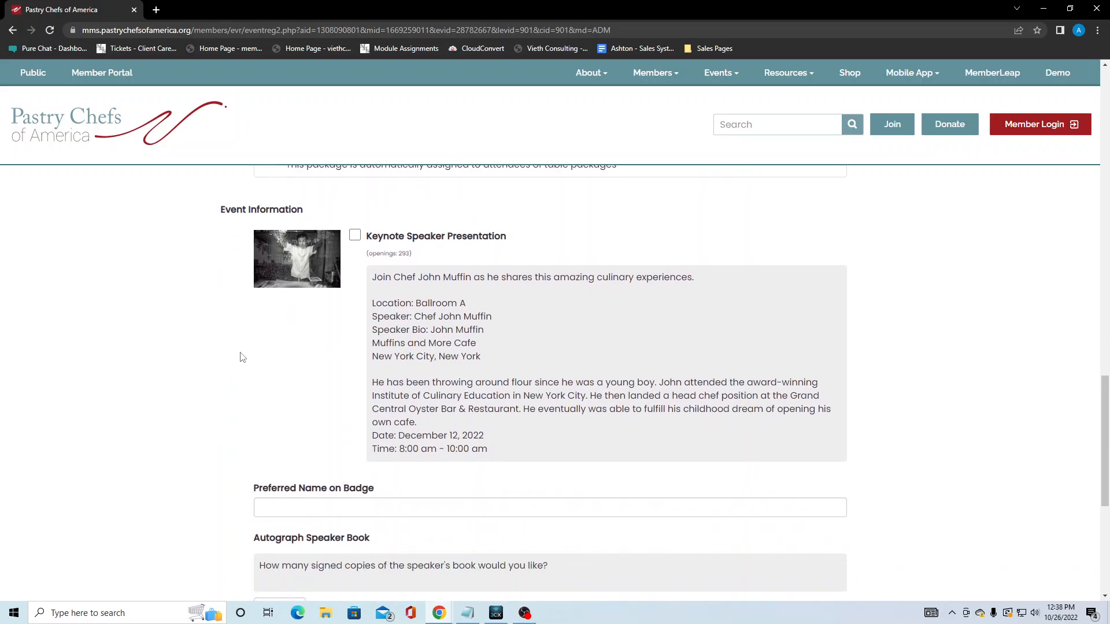
{"action": "scroll", "coordinate": [210, 352], "scroll_direction": "down", "scroll_amount": 2}
{"action": "scroll", "coordinate": [210, 352], "scroll_direction": "down", "scroll_amount": 1}
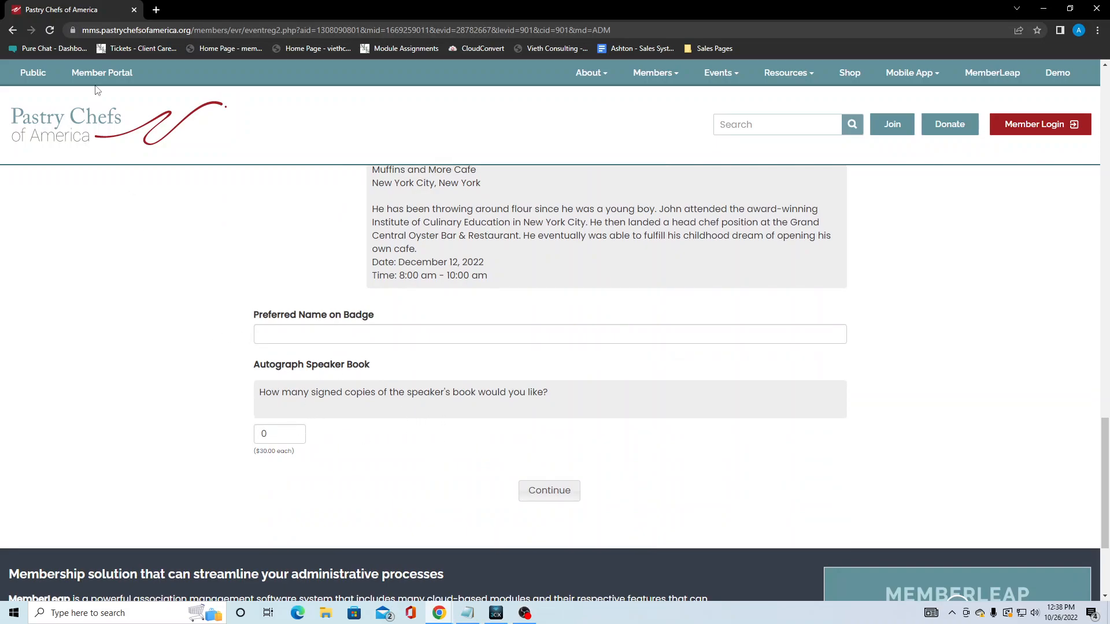
Leave the member's registration incomplete and go back to the manual registration options on the event's attendee list.
{"action": "left_click", "coordinate": [12, 30]}
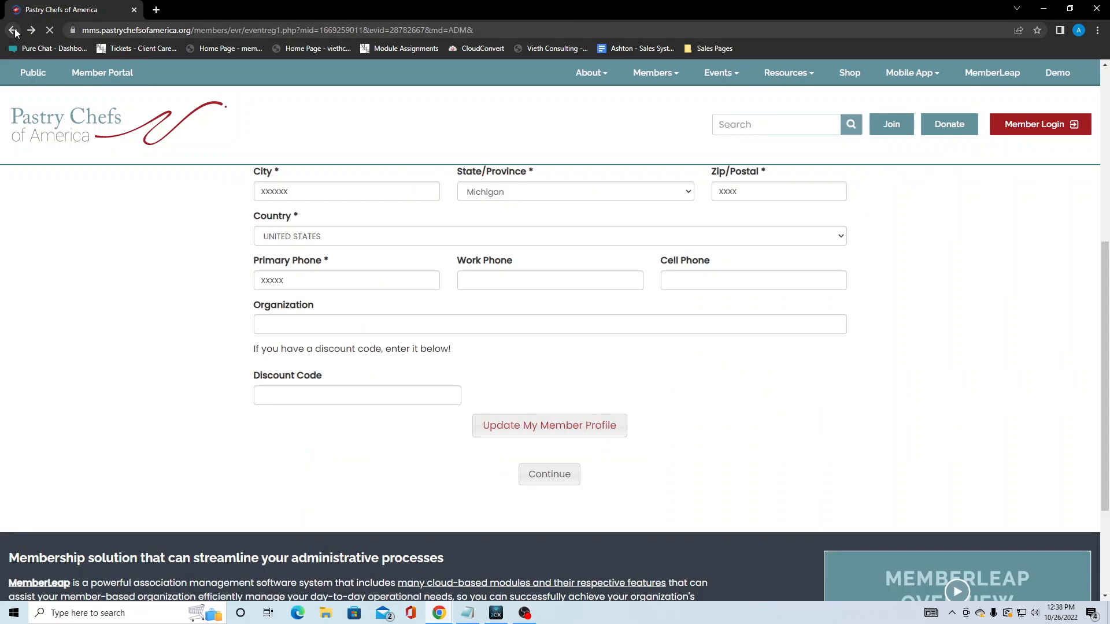
{"action": "left_click", "coordinate": [12, 30]}
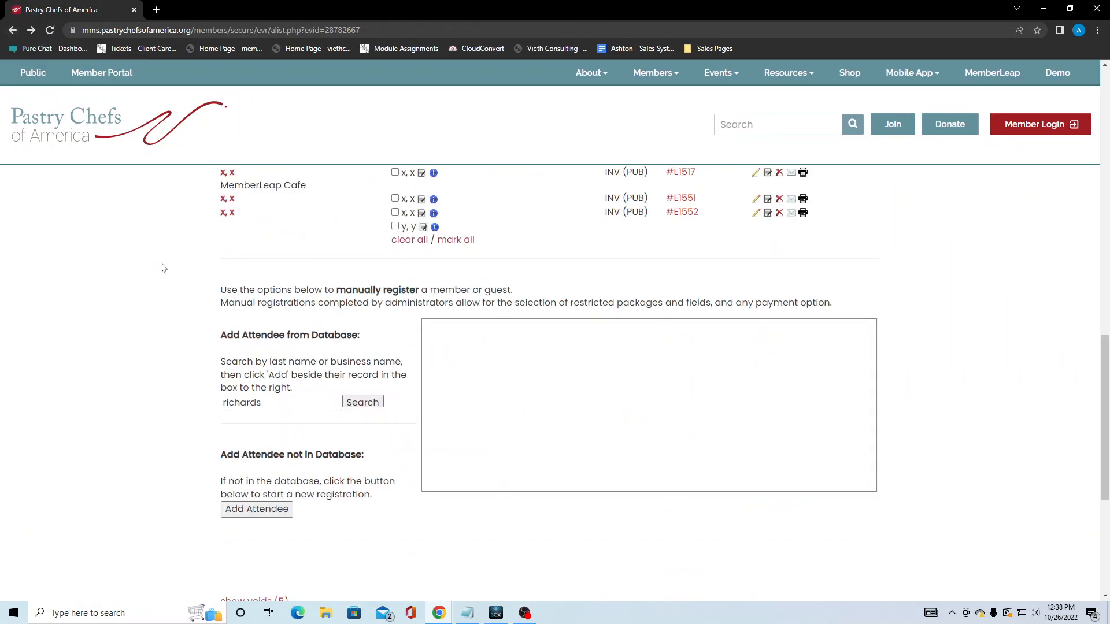
{"action": "scroll", "coordinate": [181, 333], "scroll_direction": "up", "scroll_amount": 3}
{"action": "scroll", "coordinate": [181, 332], "scroll_direction": "up", "scroll_amount": 6}
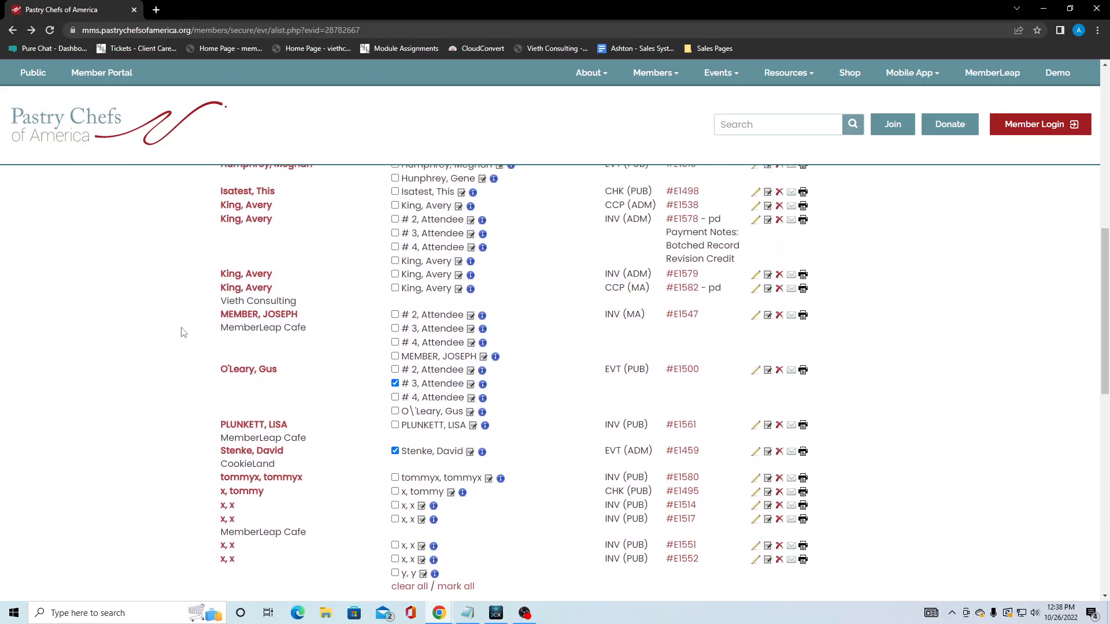
{"action": "scroll", "coordinate": [181, 332], "scroll_direction": "up", "scroll_amount": 2}
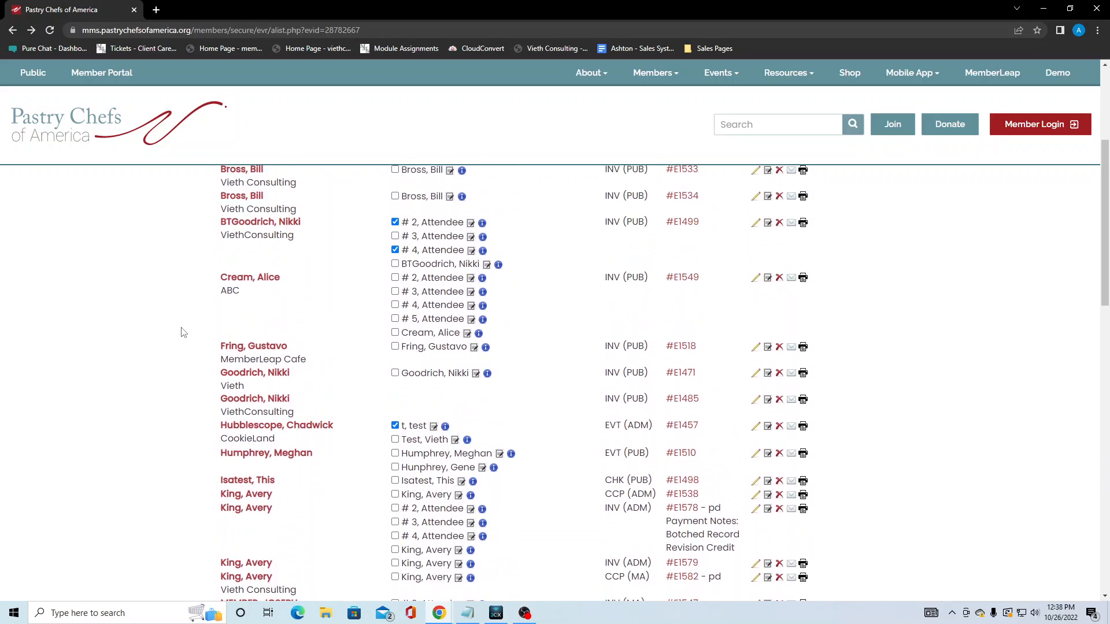
{"action": "scroll", "coordinate": [181, 332], "scroll_direction": "up", "scroll_amount": 2}
{"action": "scroll", "coordinate": [181, 333], "scroll_direction": "down", "scroll_amount": 10}
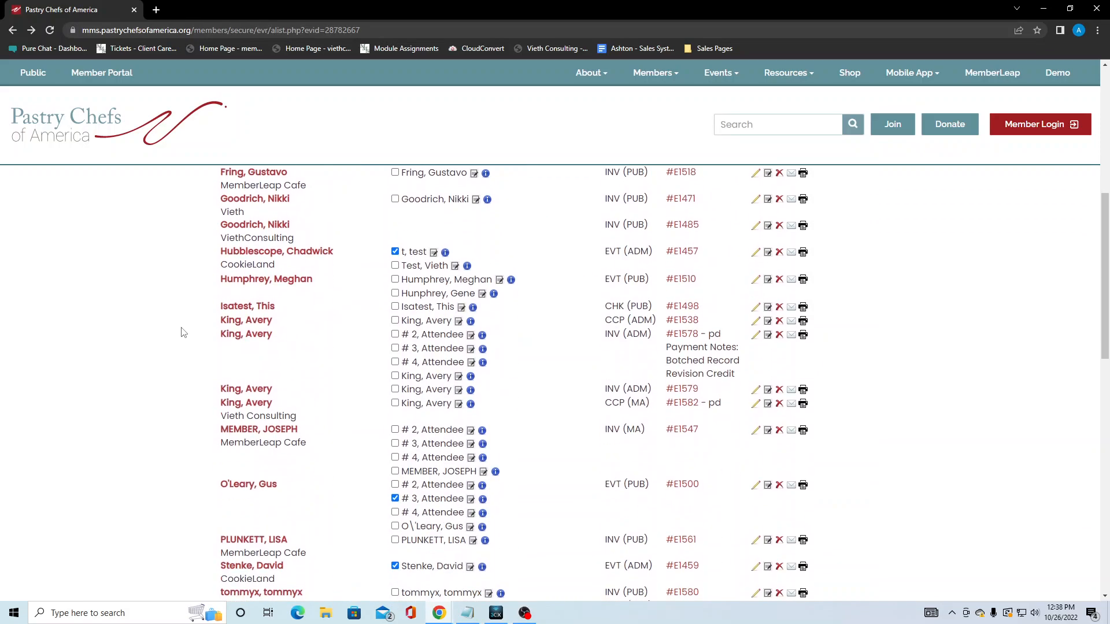
{"action": "scroll", "coordinate": [181, 333], "scroll_direction": "down", "scroll_amount": 2}
Clear the last name from the attendee database search.
{"action": "left_click_drag", "start_coordinate": [263, 403], "coordinate": [180, 405]}
{"action": "key", "text": "BackSpace"}
{"action": "left_click", "coordinate": [377, 436]}
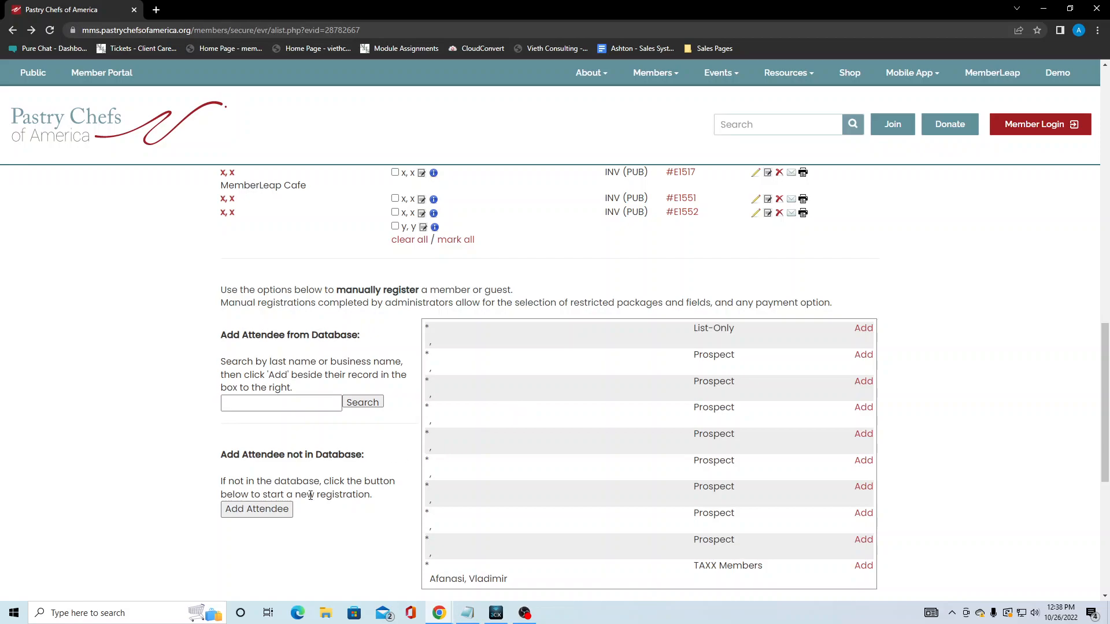
Open a blank registration for an attendee not in the database, review its contact information fields, and return to the attendee list.
{"action": "scroll", "coordinate": [370, 471], "scroll_direction": "down", "scroll_amount": 1}
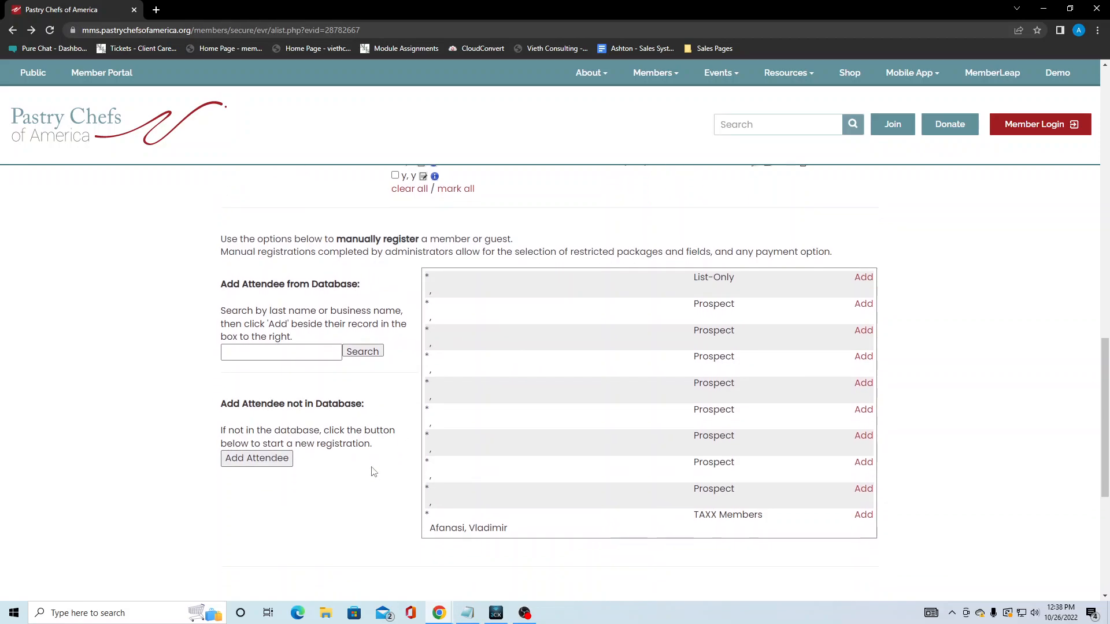
{"action": "left_click", "coordinate": [258, 453]}
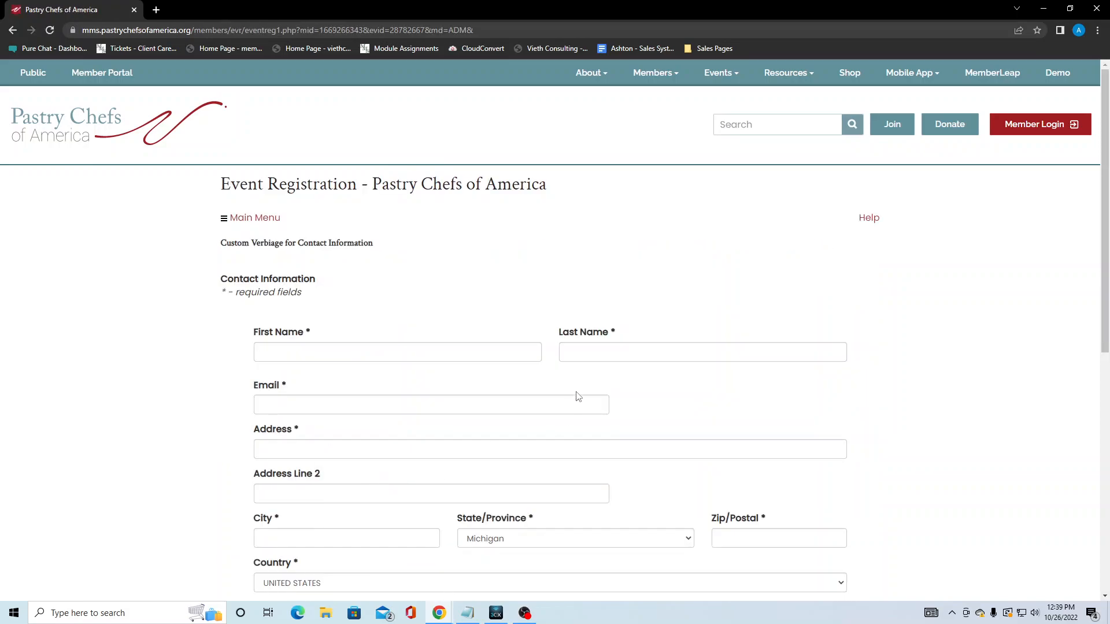
{"action": "scroll", "coordinate": [486, 578], "scroll_direction": "down", "scroll_amount": 1}
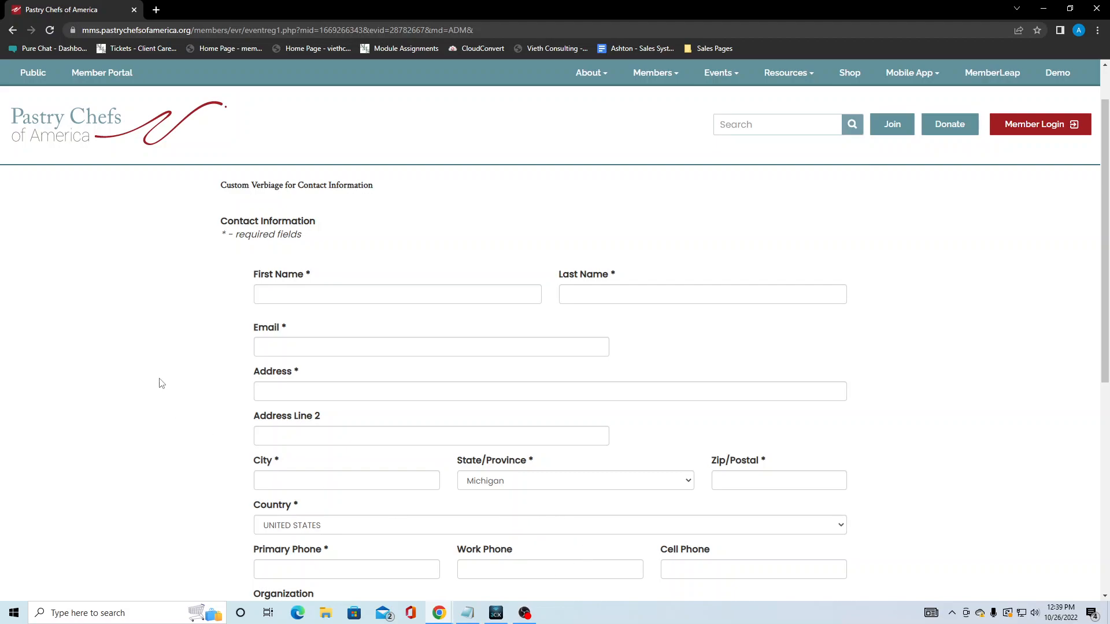
{"action": "scroll", "coordinate": [161, 383], "scroll_direction": "up", "scroll_amount": 2}
{"action": "left_click", "coordinate": [13, 30]}
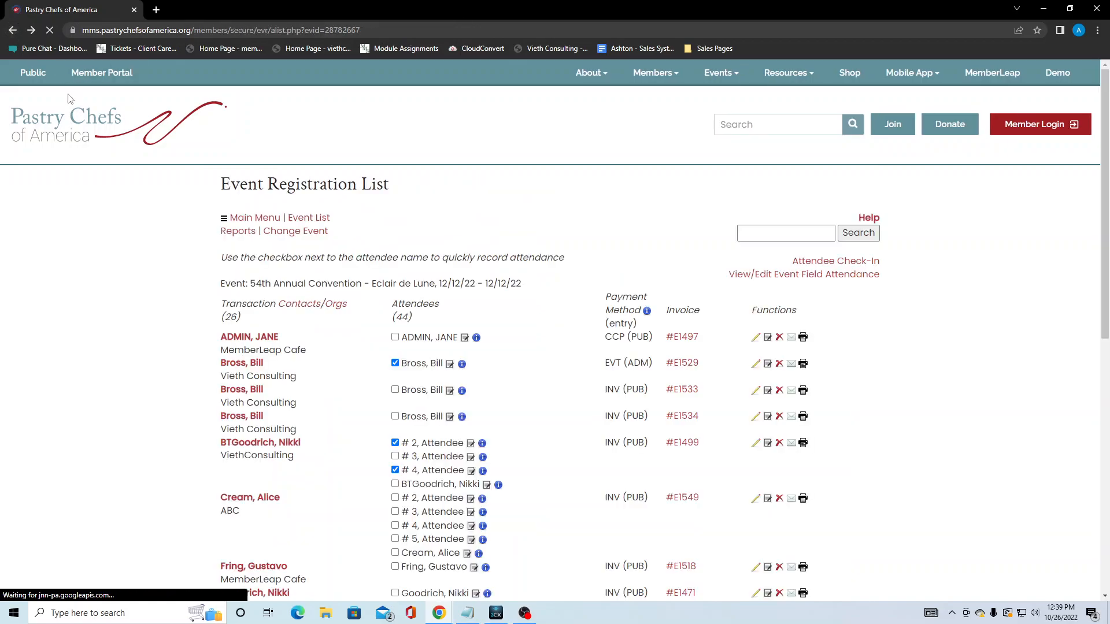
Check the names of the voided registrants below the manual registration options and show the voids in the attendee list.
{"action": "scroll", "coordinate": [277, 426], "scroll_direction": "down", "scroll_amount": 1}
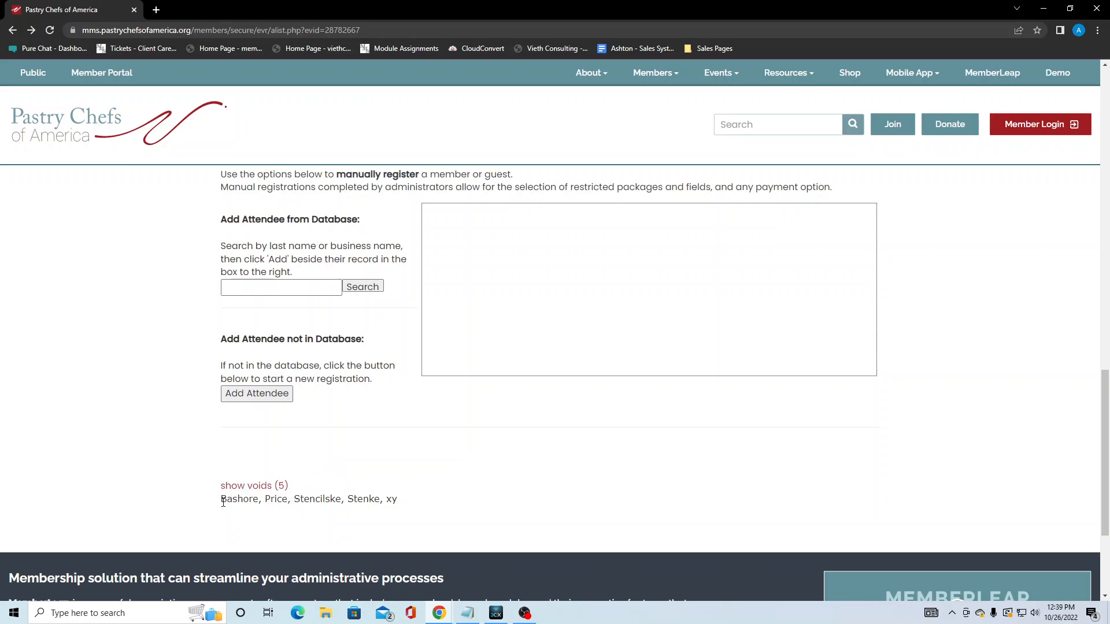
{"action": "left_click_drag", "start_coordinate": [222, 501], "coordinate": [402, 508]}
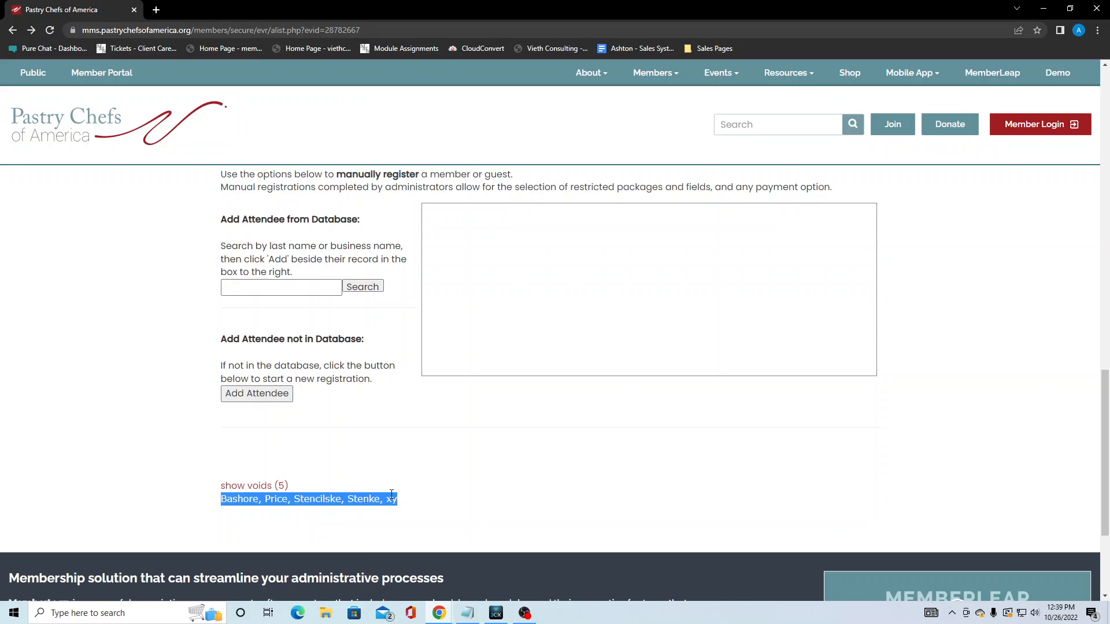
{"action": "left_click", "coordinate": [280, 491]}
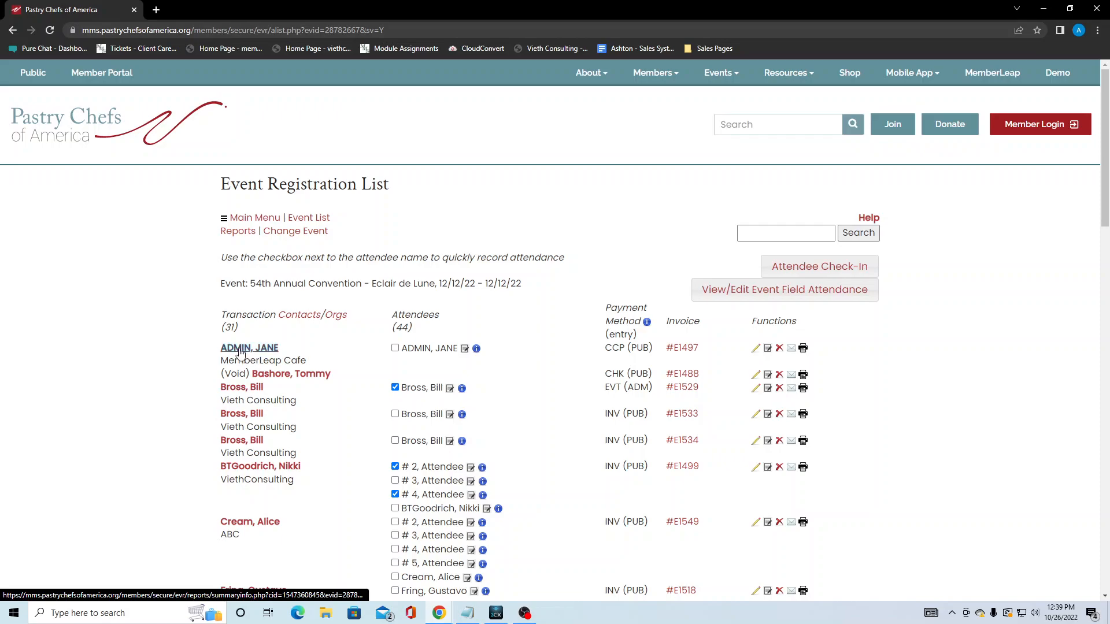
Examine the transaction contact count and the Void label marking a voided registration in the attendee list.
{"action": "double_click", "coordinate": [229, 328]}
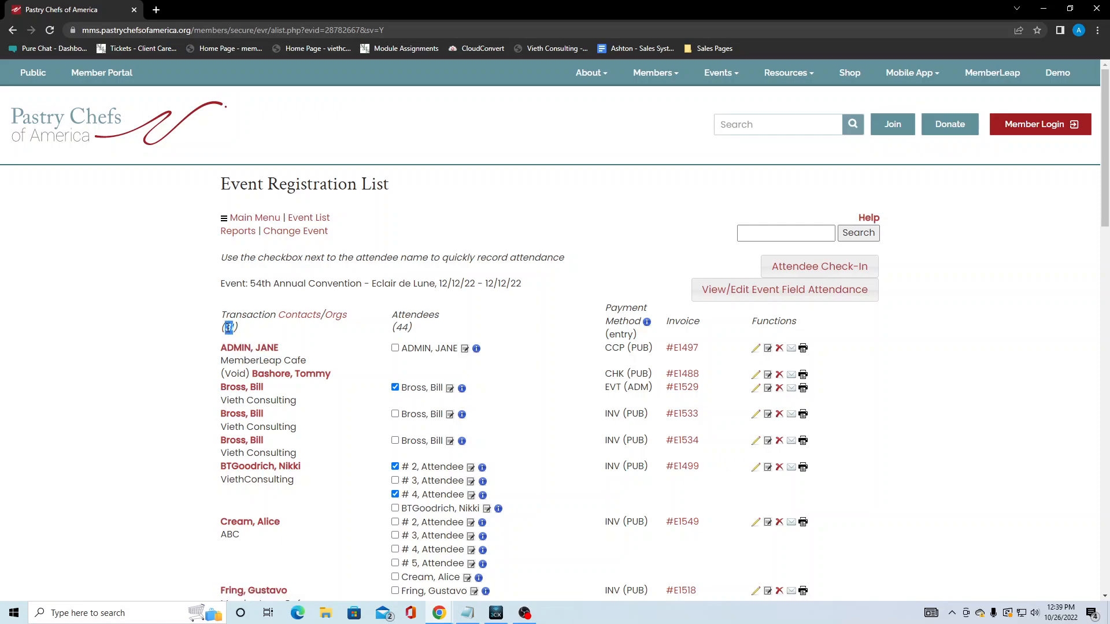
{"action": "left_click", "coordinate": [198, 334]}
{"action": "left_click_drag", "start_coordinate": [249, 373], "coordinate": [222, 375]}
{"action": "left_click", "coordinate": [141, 325]}
Open the event's reports and look through the report categories from attendee reports down to miscellaneous reports.
{"action": "left_click", "coordinate": [244, 237]}
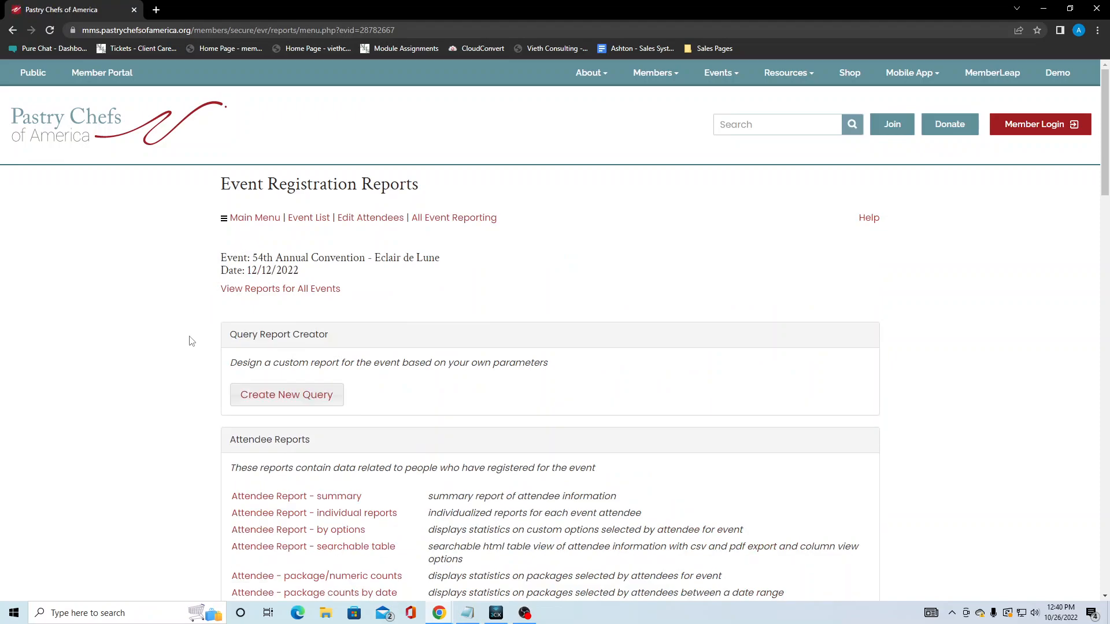
{"action": "scroll", "coordinate": [192, 341], "scroll_direction": "down", "scroll_amount": 7}
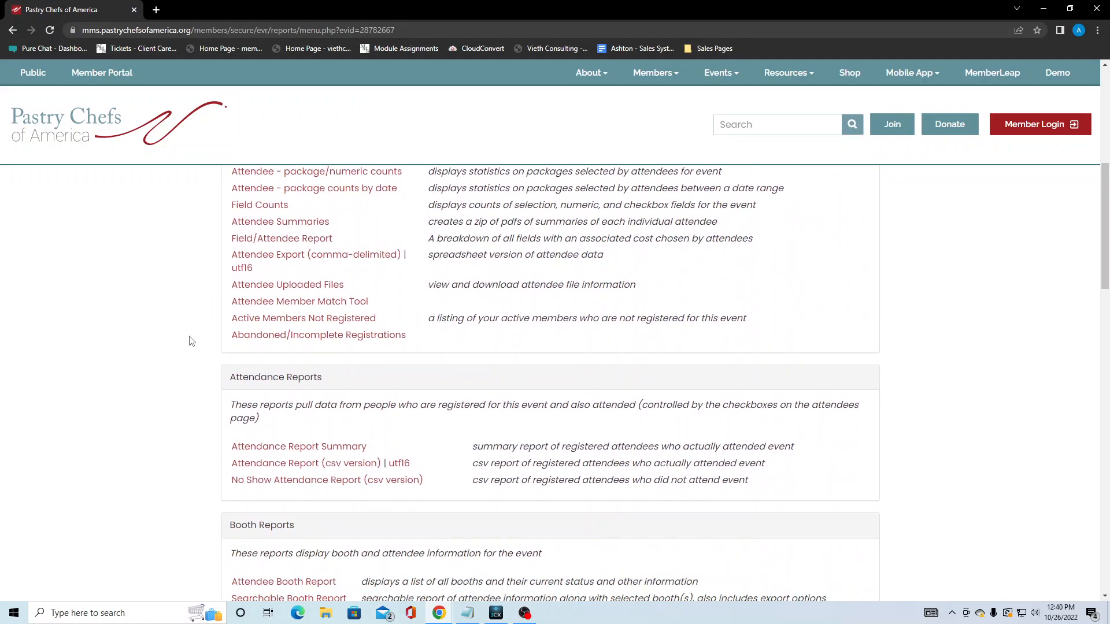
{"action": "scroll", "coordinate": [192, 341], "scroll_direction": "up", "scroll_amount": 4}
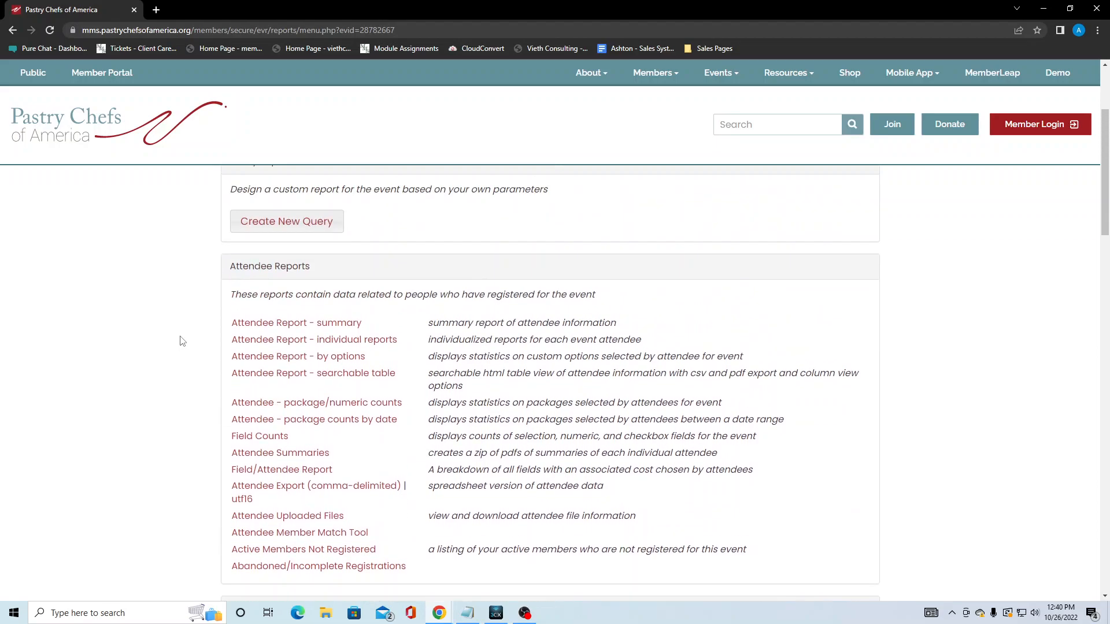
{"action": "scroll", "coordinate": [323, 280], "scroll_direction": "down", "scroll_amount": 4}
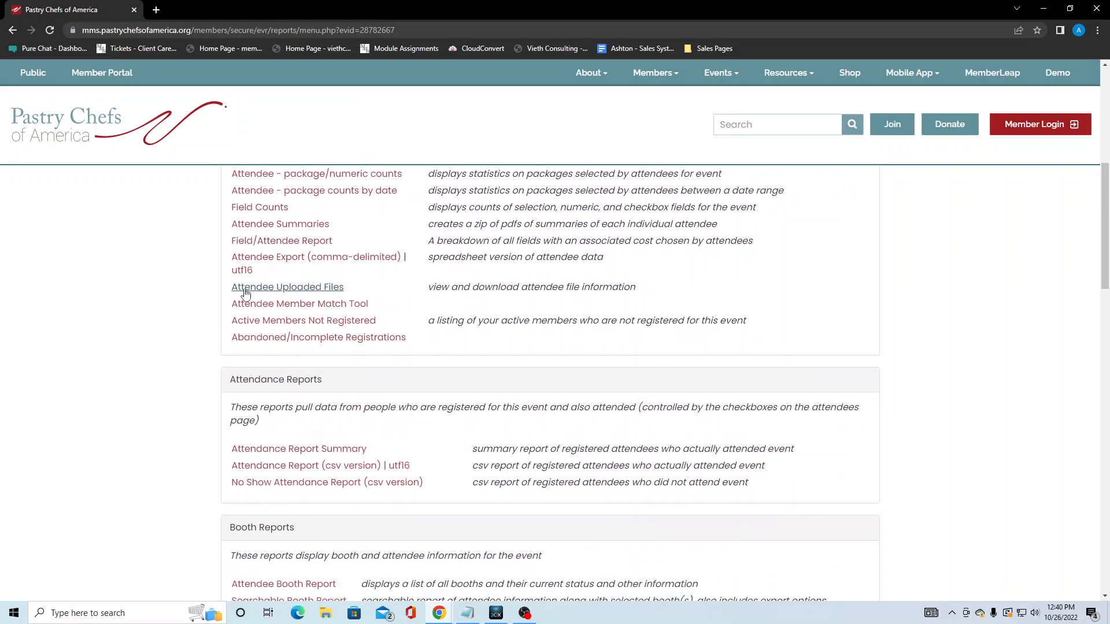
{"action": "scroll", "coordinate": [335, 384], "scroll_direction": "down", "scroll_amount": 3}
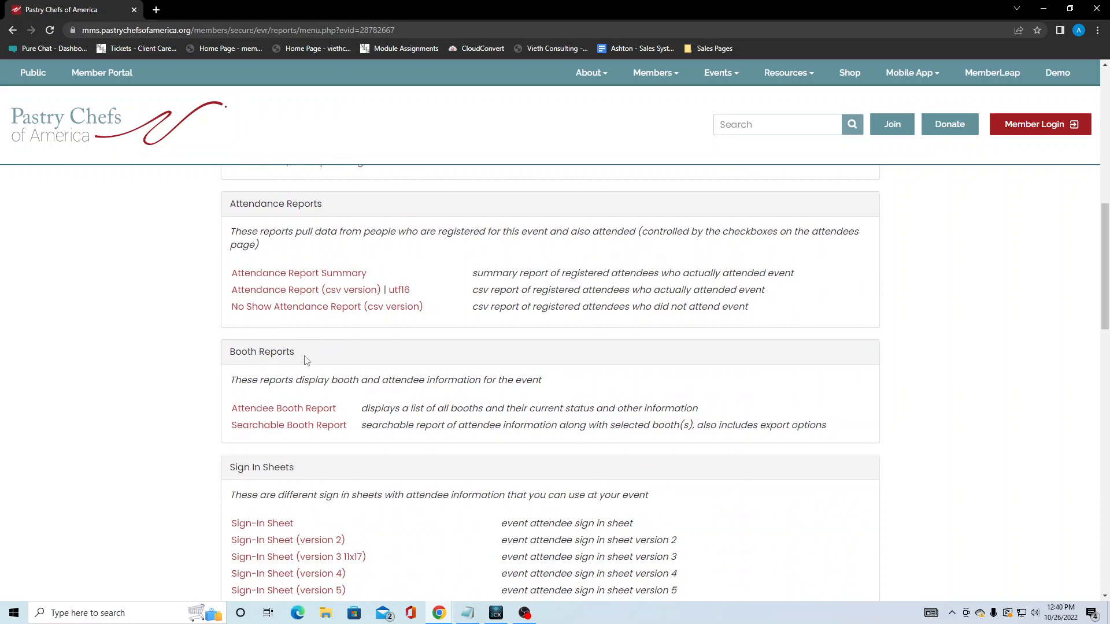
{"action": "scroll", "coordinate": [321, 359], "scroll_direction": "down", "scroll_amount": 3}
{"action": "scroll", "coordinate": [336, 365], "scroll_direction": "down", "scroll_amount": 2}
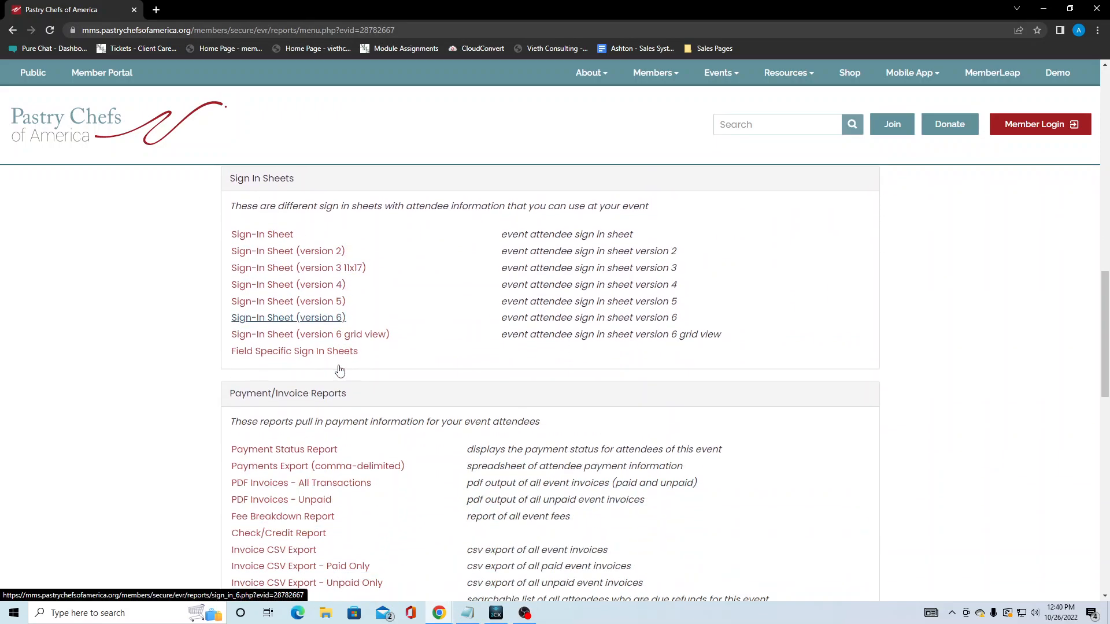
{"action": "scroll", "coordinate": [347, 382], "scroll_direction": "down", "scroll_amount": 6}
{"action": "scroll", "coordinate": [350, 392], "scroll_direction": "down", "scroll_amount": 5}
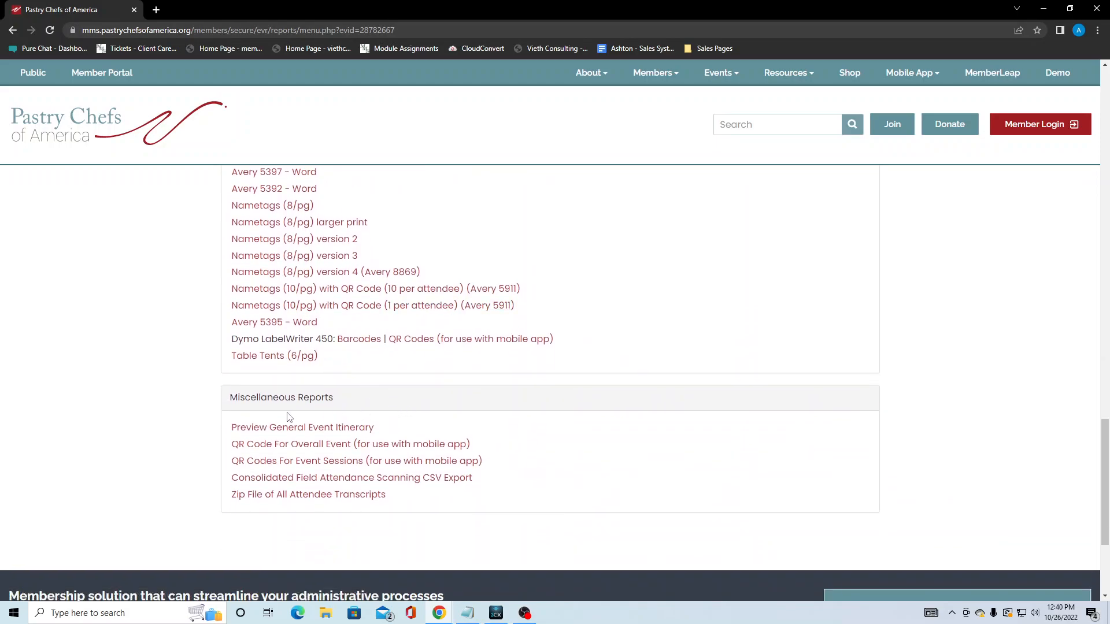
Review the nametag, payment/invoice and sign-in sheet reports and return to the Query Report Creator.
{"action": "scroll", "coordinate": [158, 403], "scroll_direction": "up", "scroll_amount": 4}
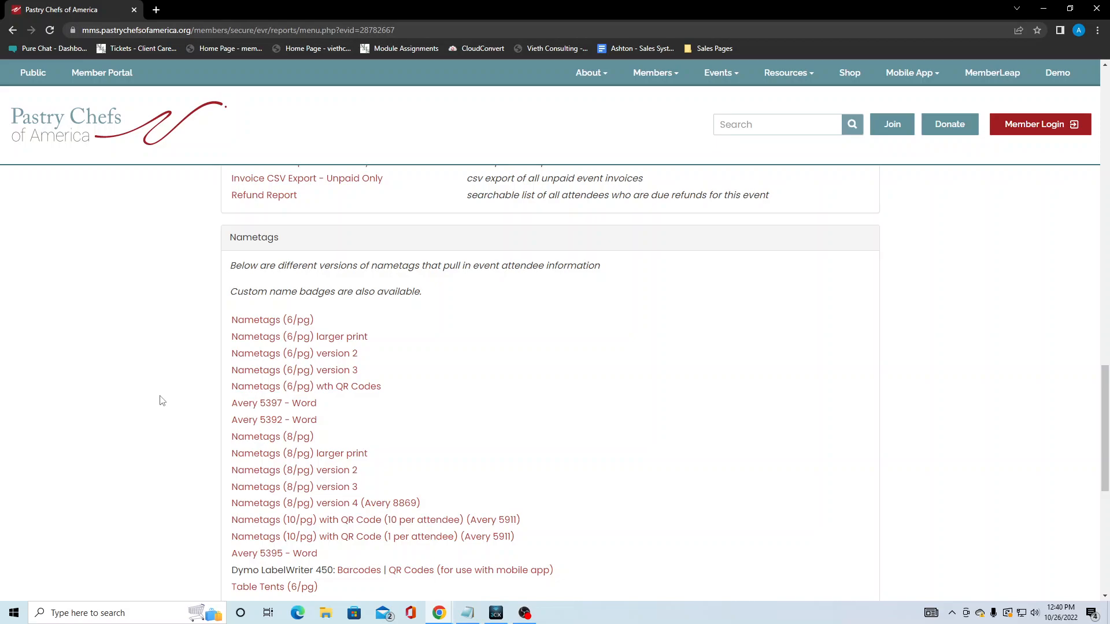
{"action": "scroll", "coordinate": [160, 402], "scroll_direction": "up", "scroll_amount": 1}
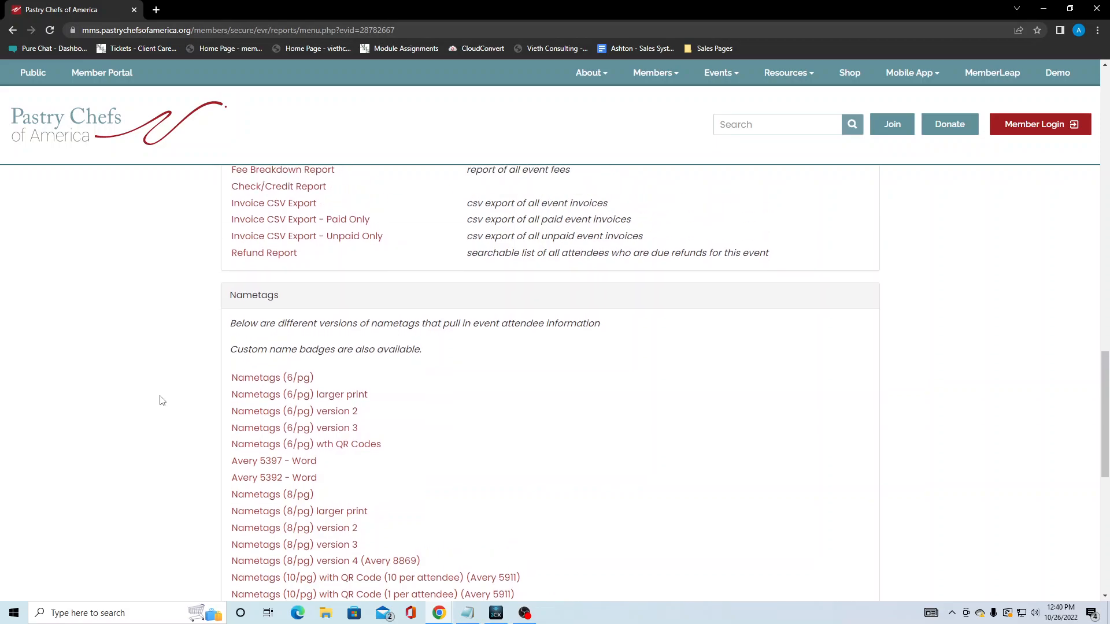
{"action": "scroll", "coordinate": [162, 400], "scroll_direction": "up", "scroll_amount": 5}
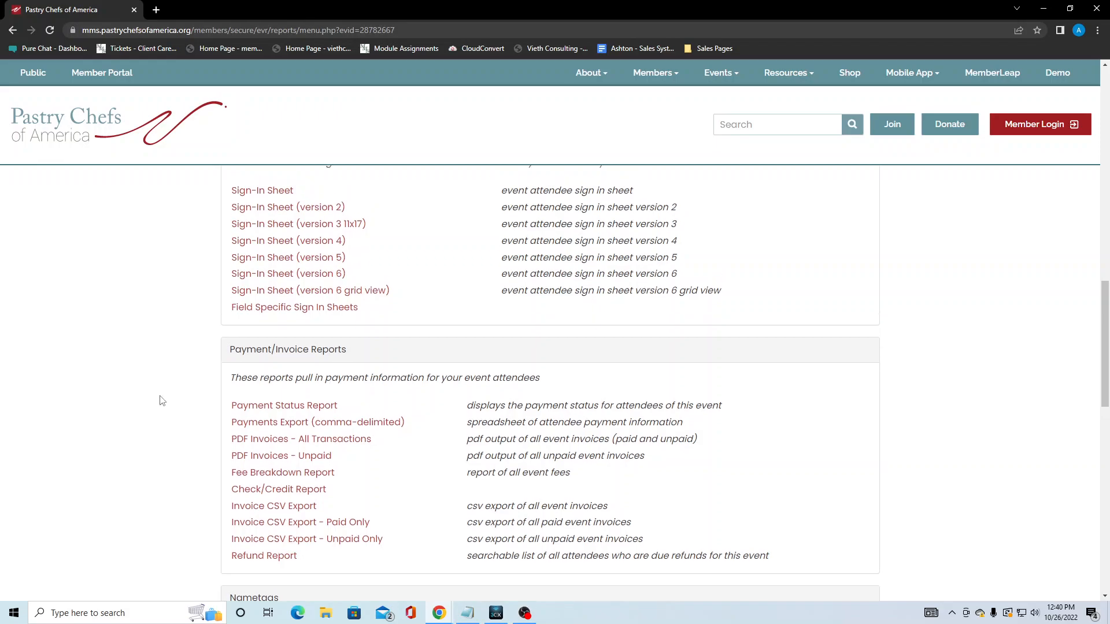
{"action": "scroll", "coordinate": [162, 400], "scroll_direction": "up", "scroll_amount": 8}
{"action": "scroll", "coordinate": [161, 400], "scroll_direction": "up", "scroll_amount": 6}
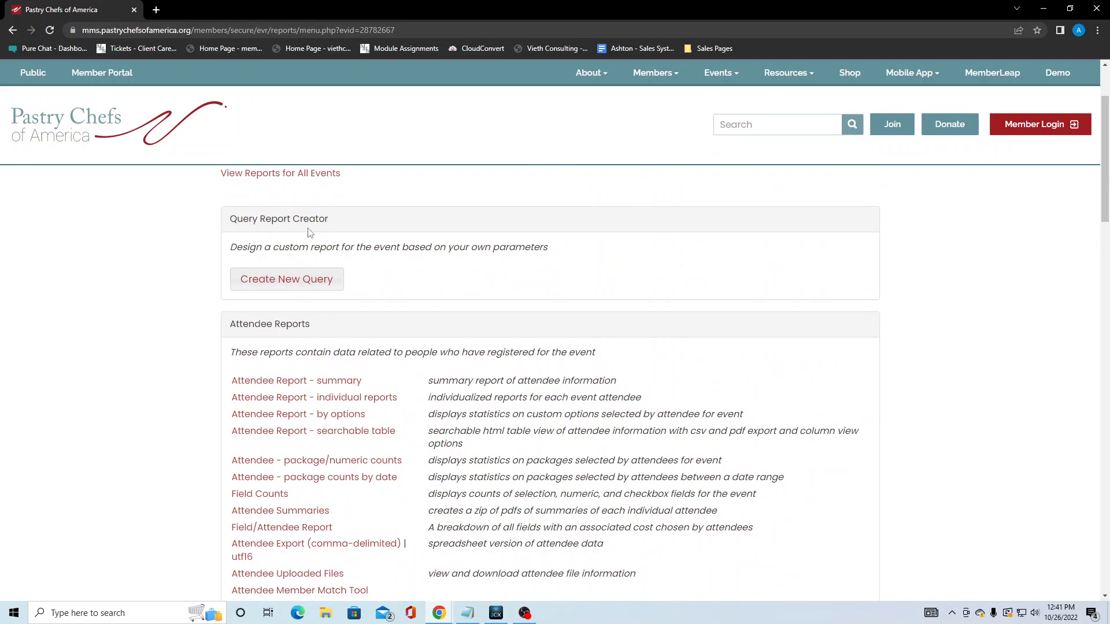
Start a new query and set its Wednesday 10:00 AM - 12:00 PM Morning Classes criterion to Blueberry Muffins for Breakfast.
{"action": "left_click", "coordinate": [316, 278]}
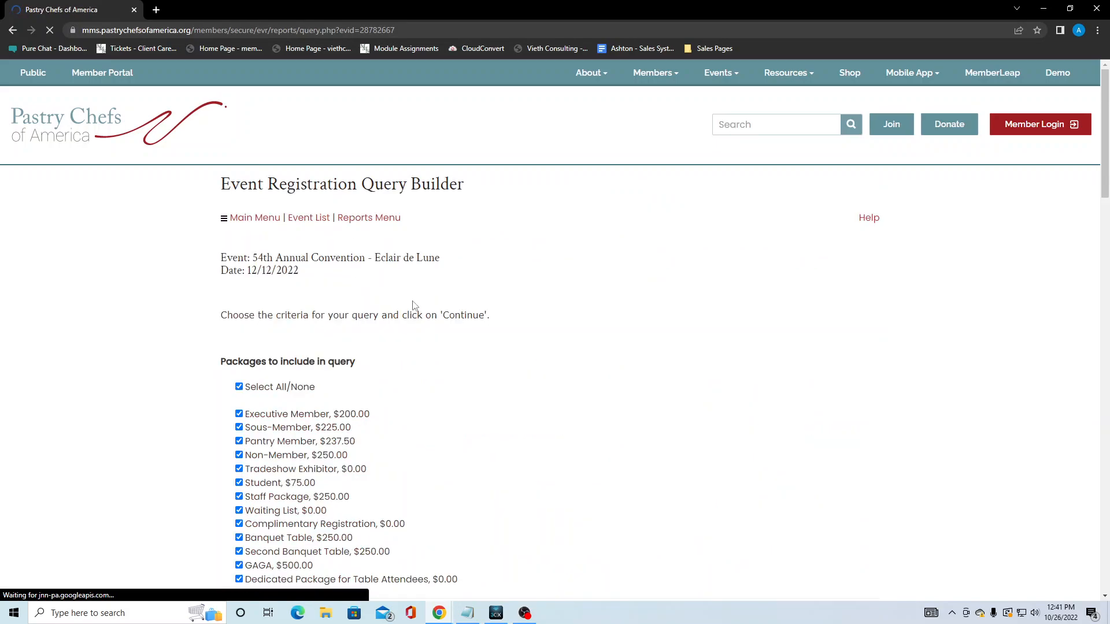
{"action": "scroll", "coordinate": [393, 330], "scroll_direction": "down", "scroll_amount": 1}
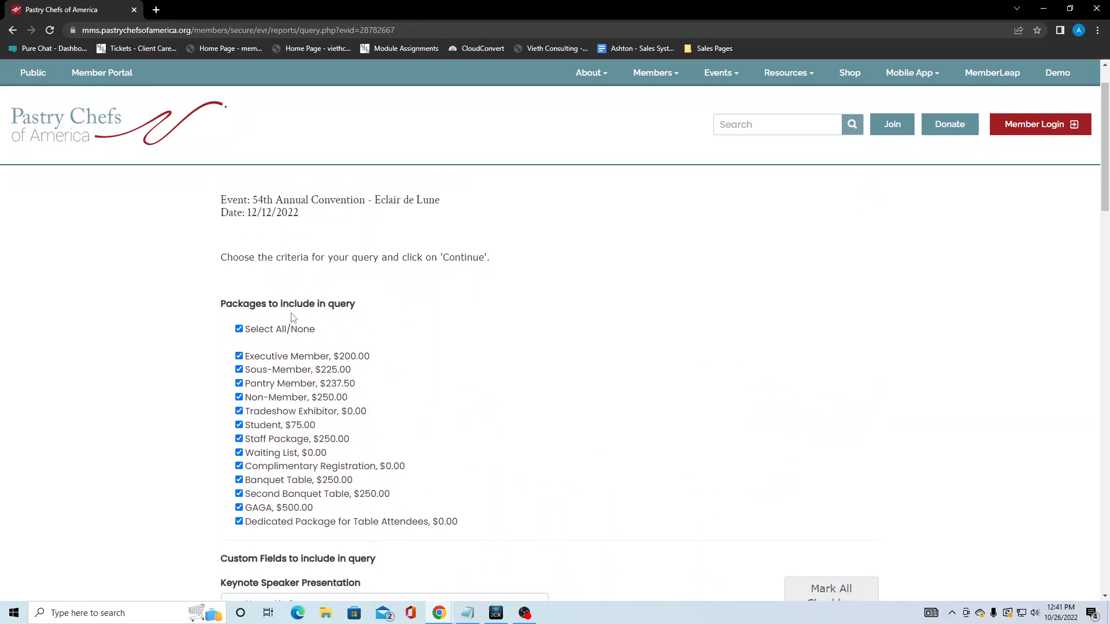
{"action": "scroll", "coordinate": [347, 332], "scroll_direction": "down", "scroll_amount": 3}
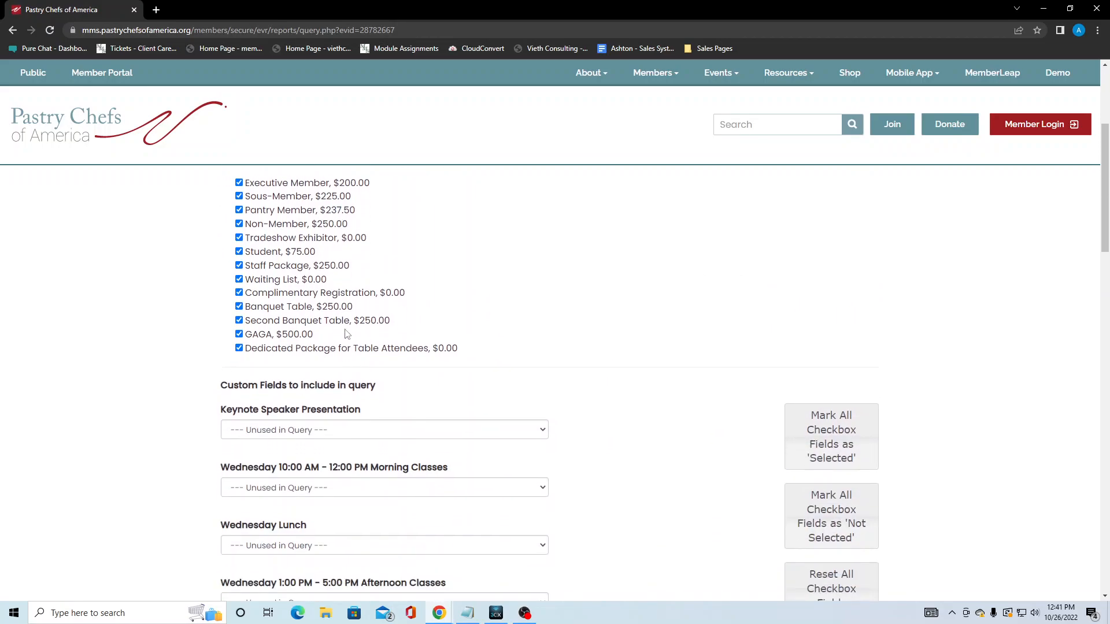
{"action": "scroll", "coordinate": [462, 327], "scroll_direction": "down", "scroll_amount": 1}
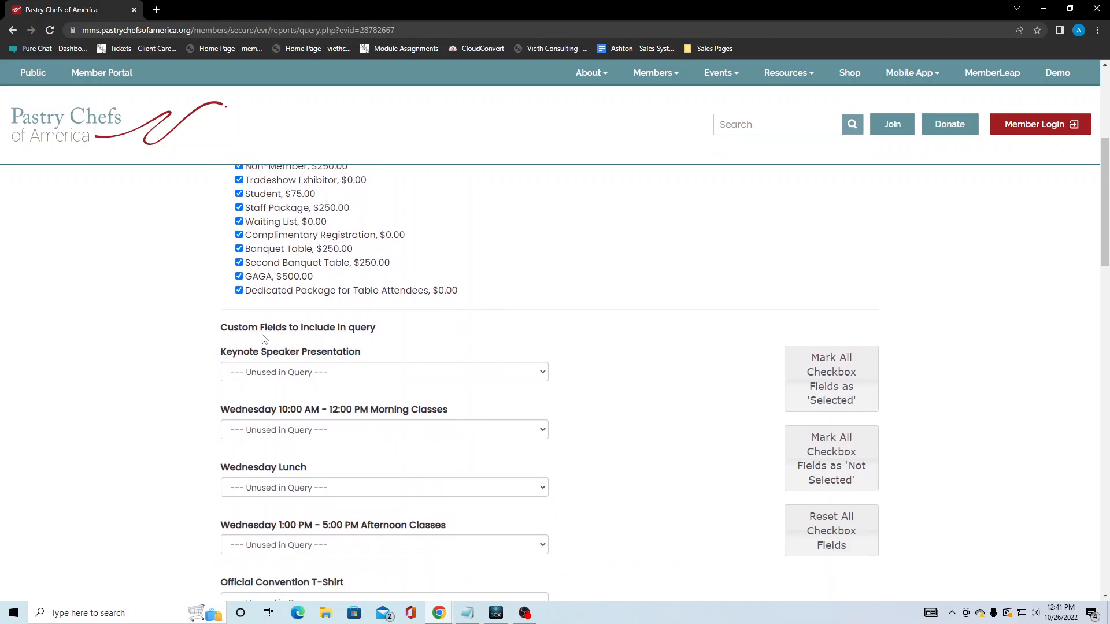
{"action": "scroll", "coordinate": [623, 355], "scroll_direction": "down", "scroll_amount": 2}
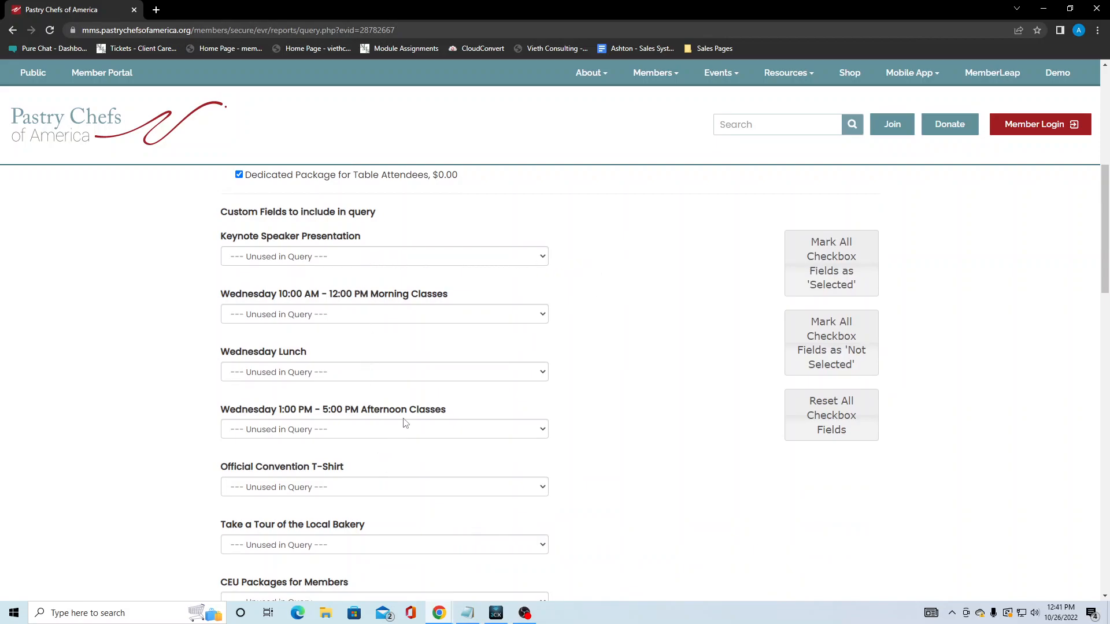
{"action": "left_click", "coordinate": [475, 316]}
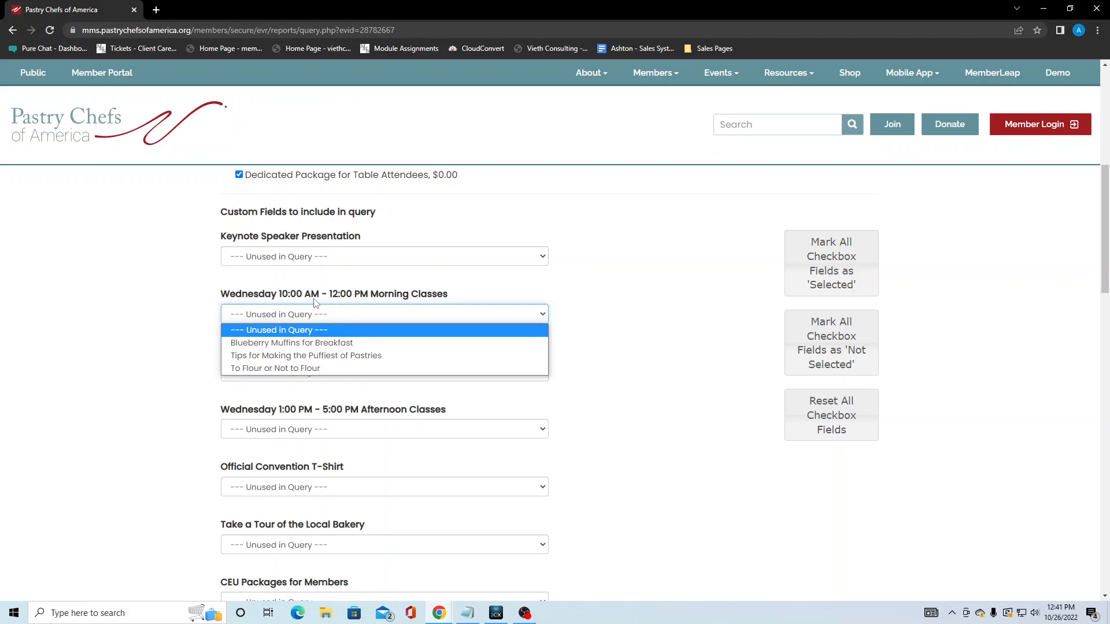
{"action": "left_click", "coordinate": [349, 342]}
{"action": "left_click", "coordinate": [183, 323]}
Review the remaining custom fields and check the calendar for the registration date (after this date) parameter.
{"action": "scroll", "coordinate": [200, 308], "scroll_direction": "down", "scroll_amount": 1}
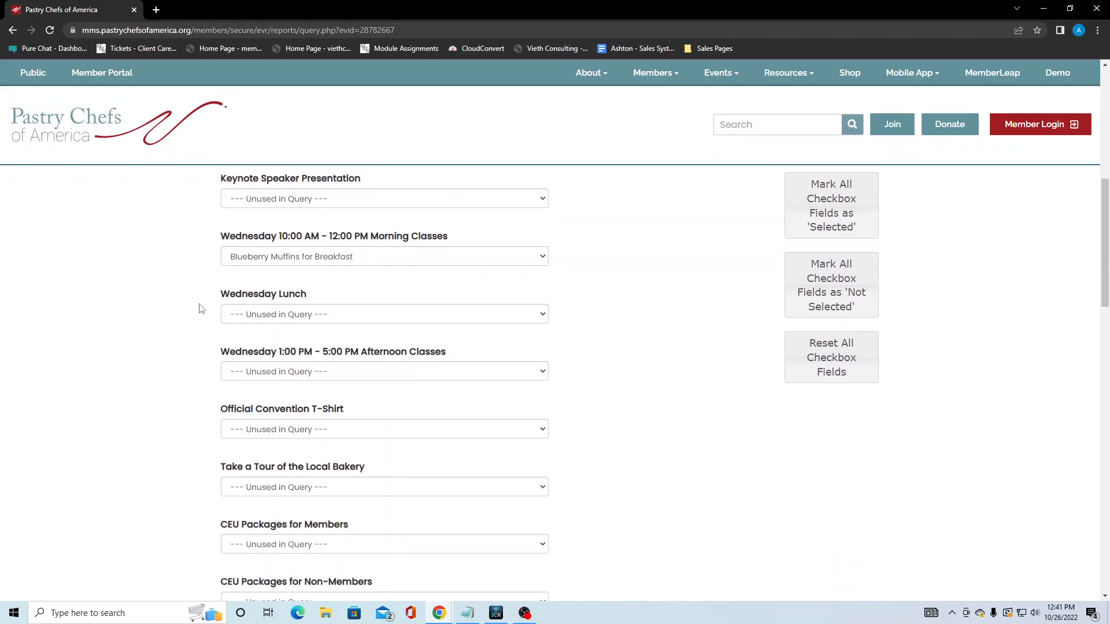
{"action": "scroll", "coordinate": [200, 307], "scroll_direction": "down", "scroll_amount": 4}
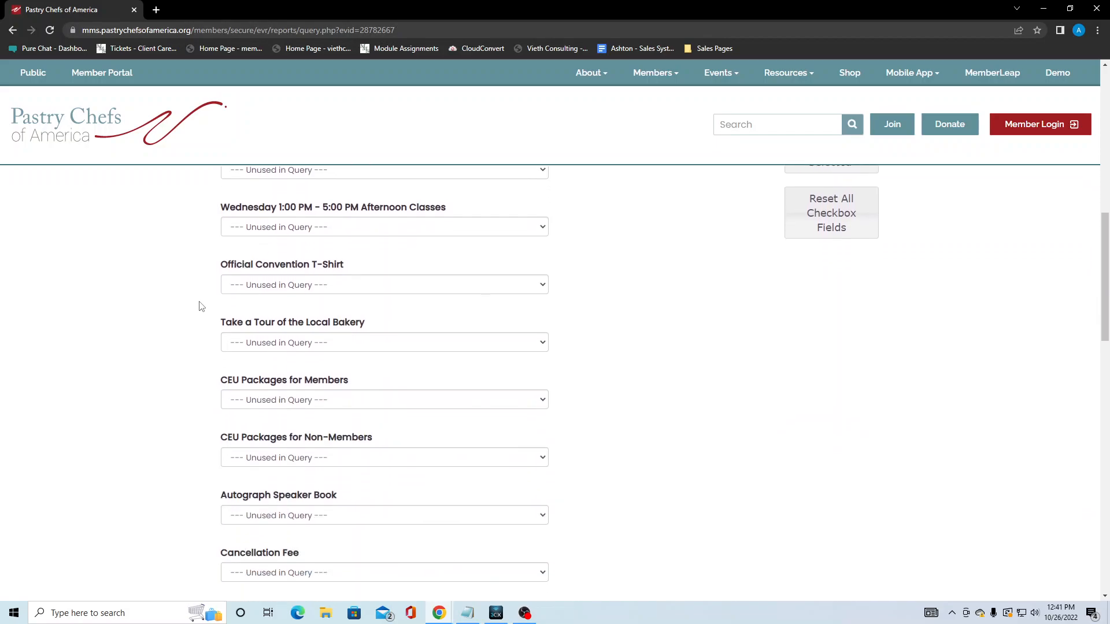
{"action": "scroll", "coordinate": [201, 306], "scroll_direction": "down", "scroll_amount": 3}
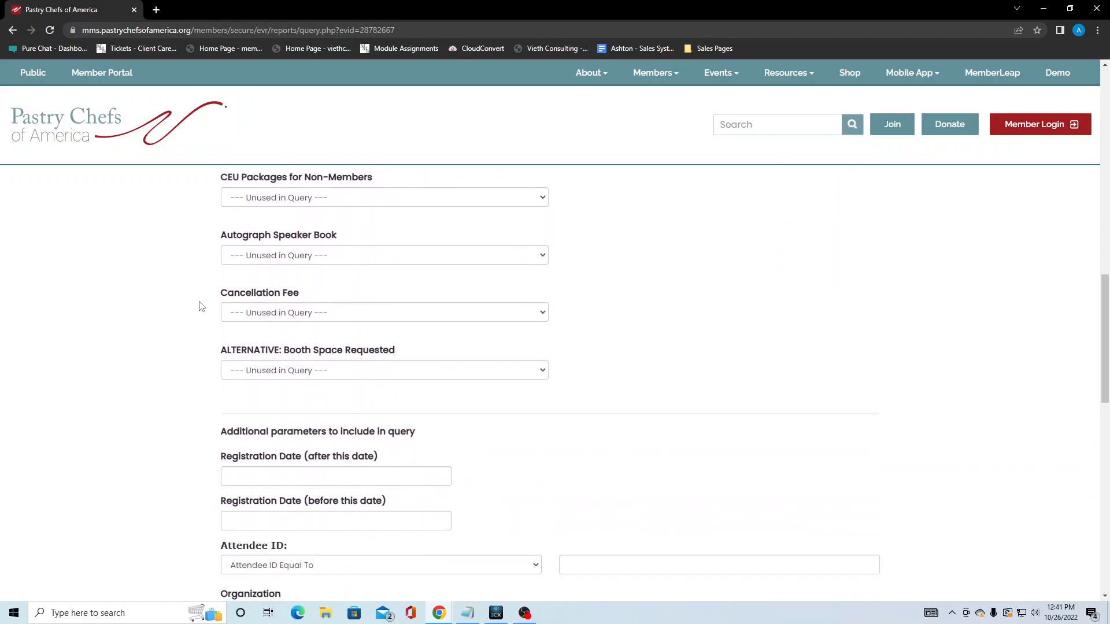
{"action": "scroll", "coordinate": [202, 306], "scroll_direction": "down", "scroll_amount": 1}
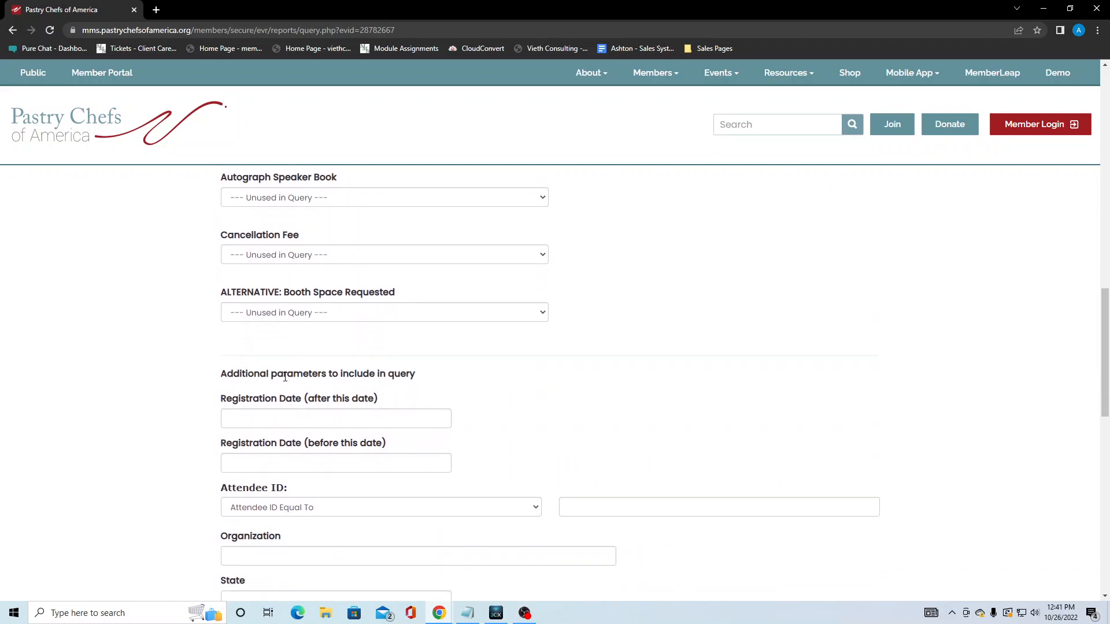
{"action": "scroll", "coordinate": [498, 382], "scroll_direction": "down", "scroll_amount": 1}
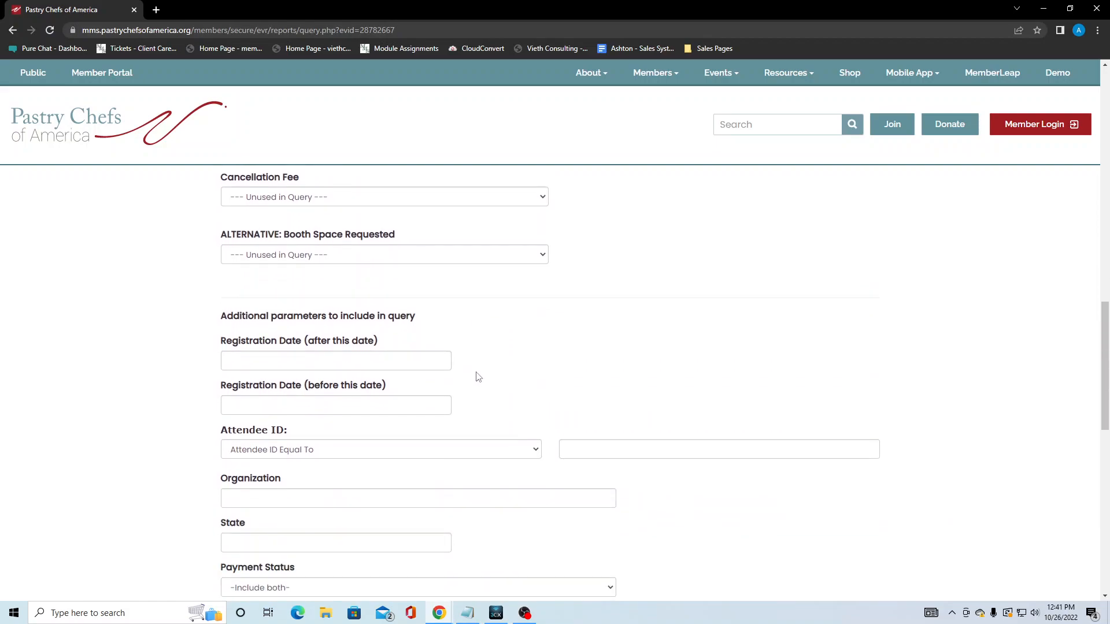
{"action": "left_click", "coordinate": [288, 363]}
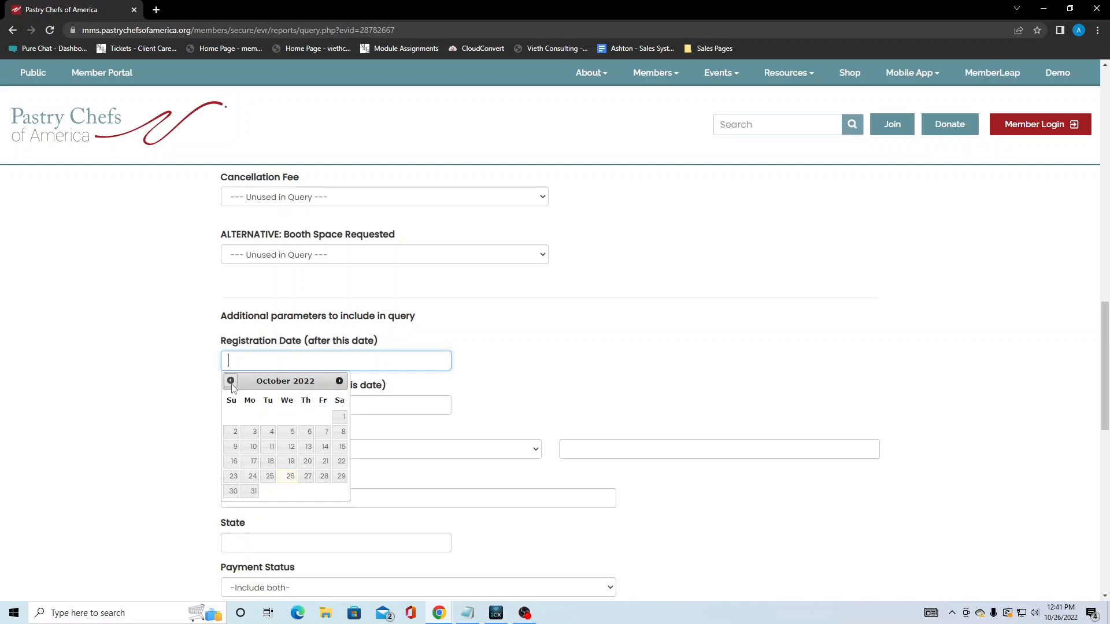
{"action": "left_click", "coordinate": [200, 384]}
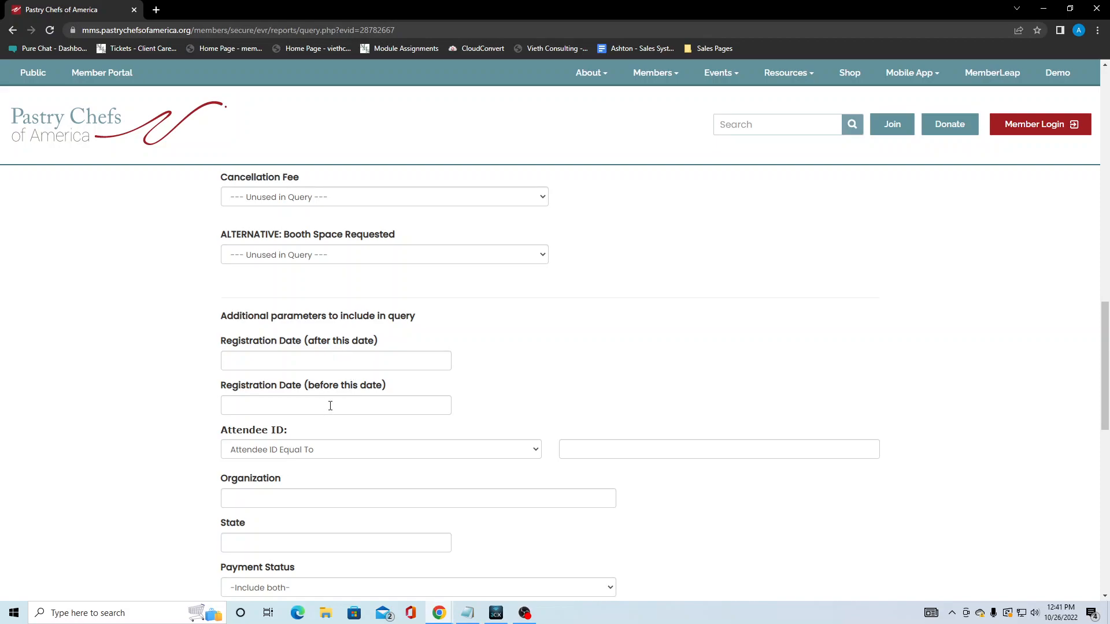
Examine the Attendee ID comparison options and the payment method choices among the additional query parameters.
{"action": "scroll", "coordinate": [141, 388], "scroll_direction": "down", "scroll_amount": 2}
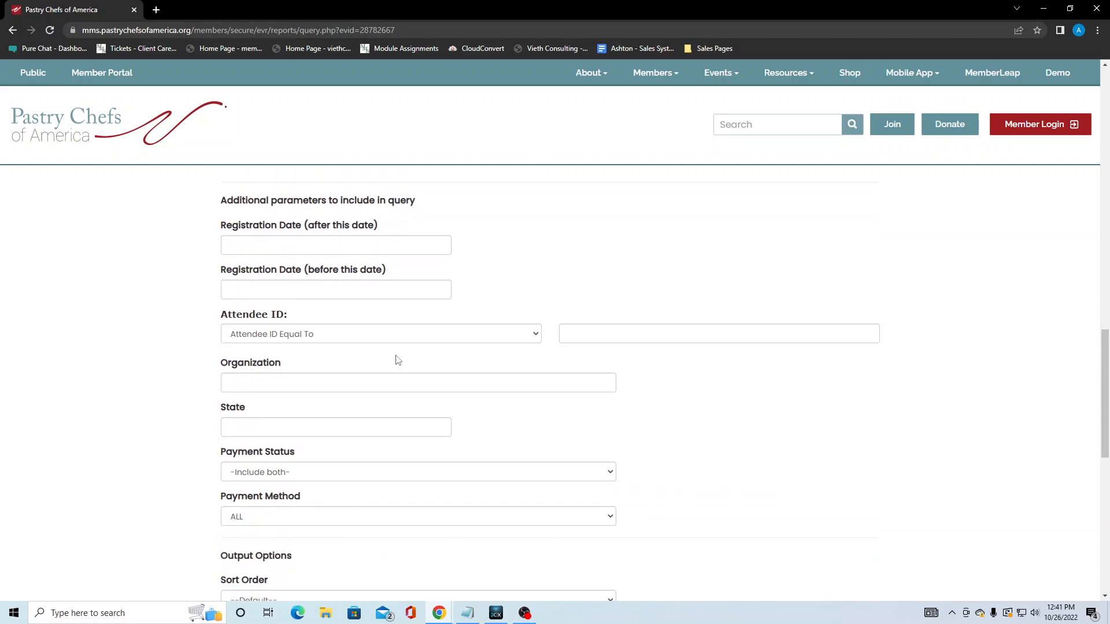
{"action": "left_click", "coordinate": [422, 339]}
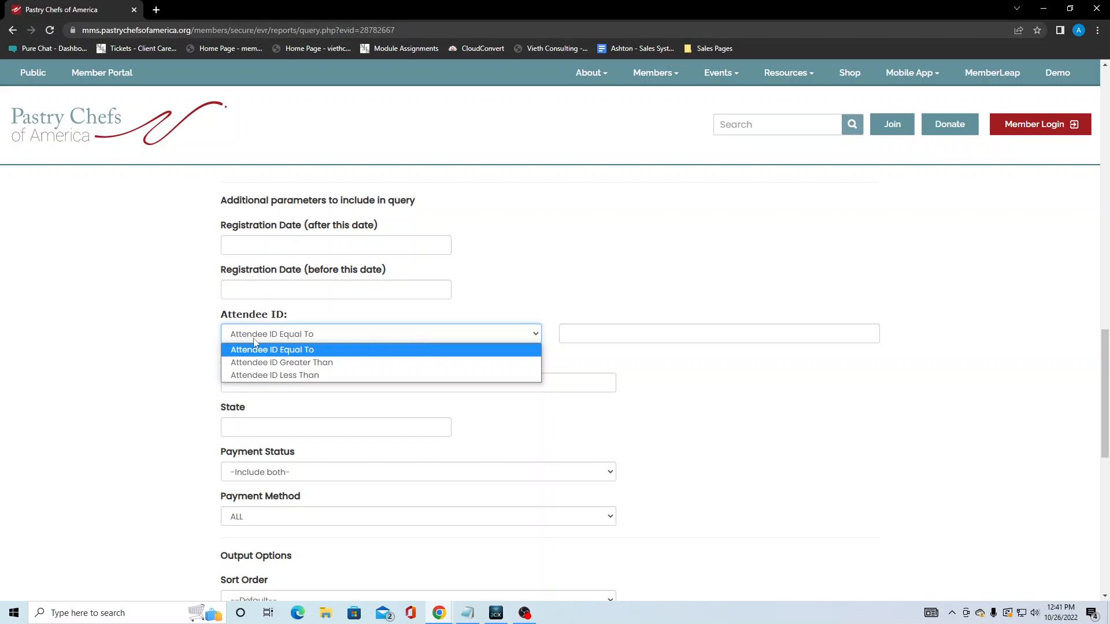
{"action": "left_click", "coordinate": [155, 346]}
{"action": "scroll", "coordinate": [266, 387], "scroll_direction": "down", "scroll_amount": 1}
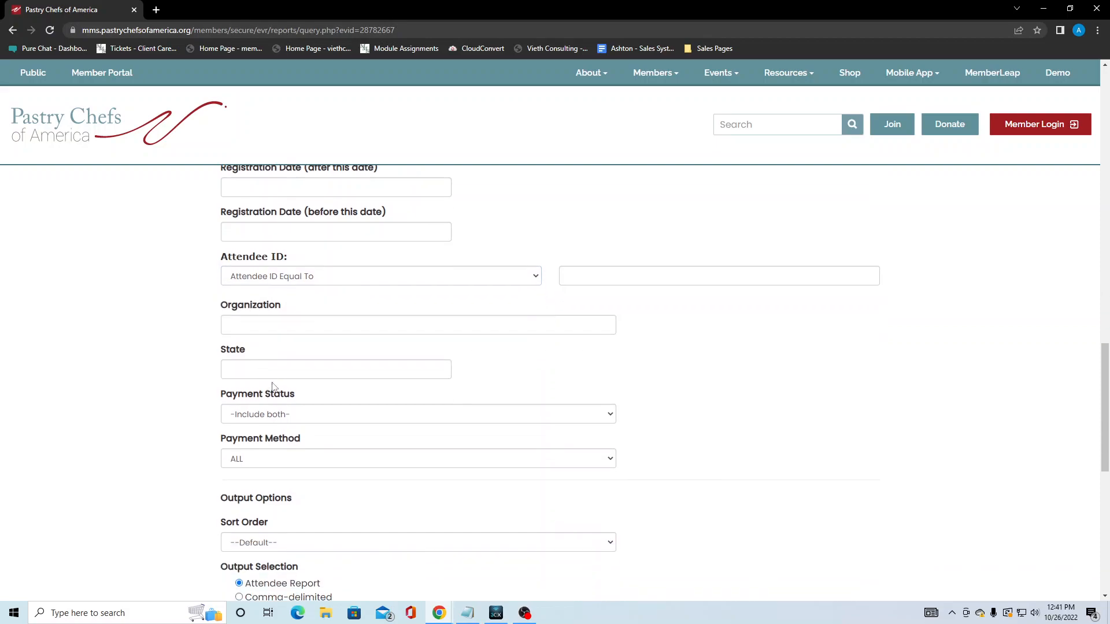
{"action": "scroll", "coordinate": [322, 411], "scroll_direction": "down", "scroll_amount": 1}
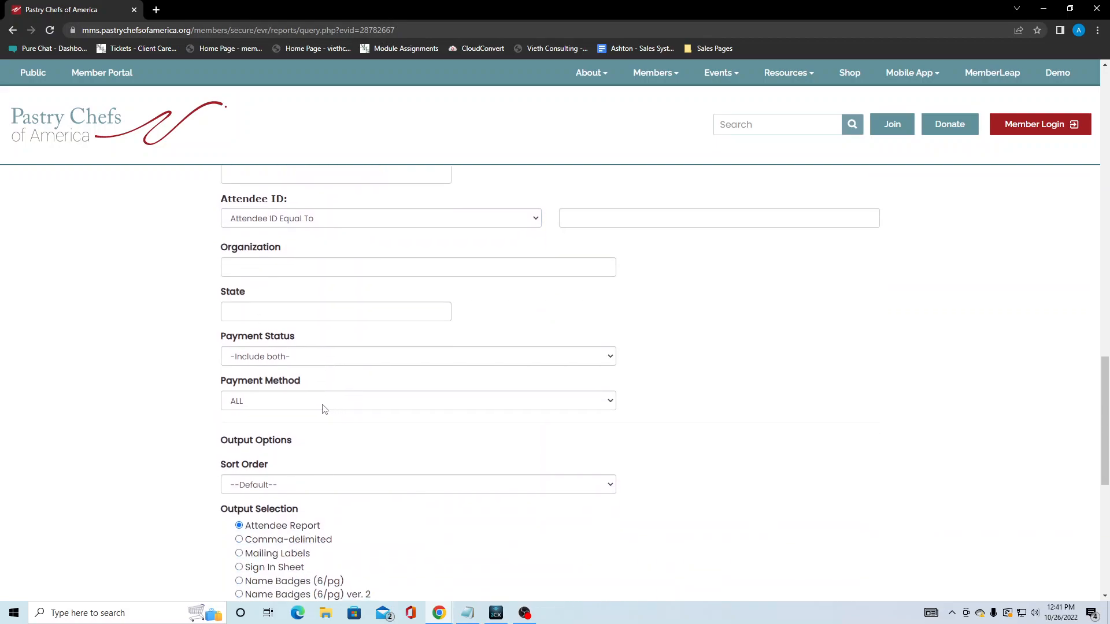
{"action": "left_click", "coordinate": [324, 407]}
{"action": "left_click", "coordinate": [324, 407]}
{"action": "left_click", "coordinate": [167, 401]}
Check the sort order choices, select HTML Table as the query output and run the report.
{"action": "scroll", "coordinate": [168, 401], "scroll_direction": "down", "scroll_amount": 2}
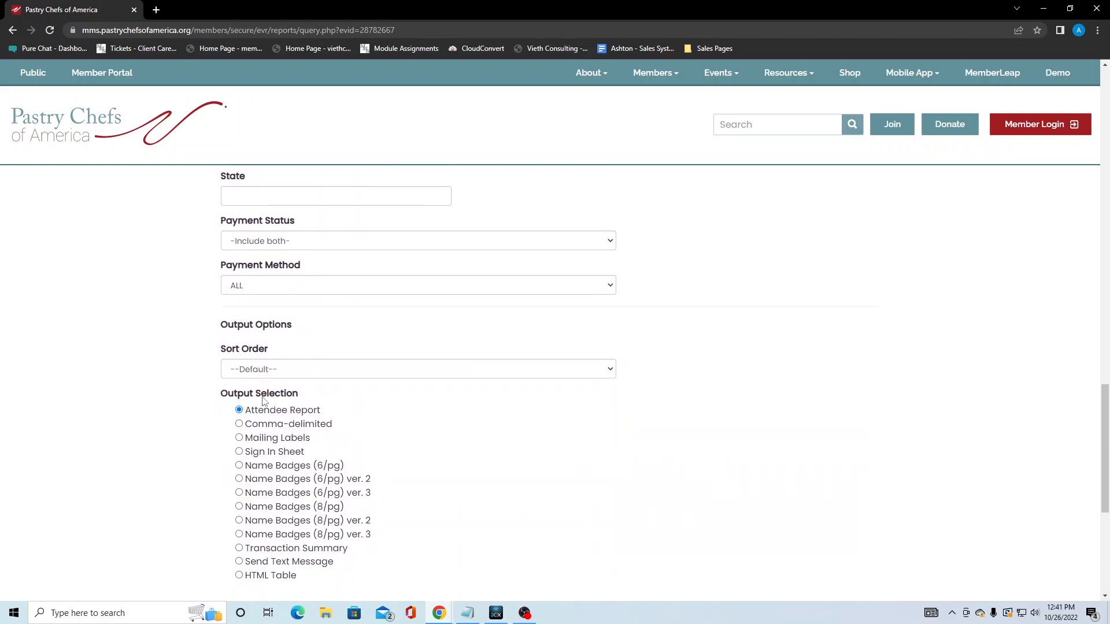
{"action": "left_click", "coordinate": [293, 372]}
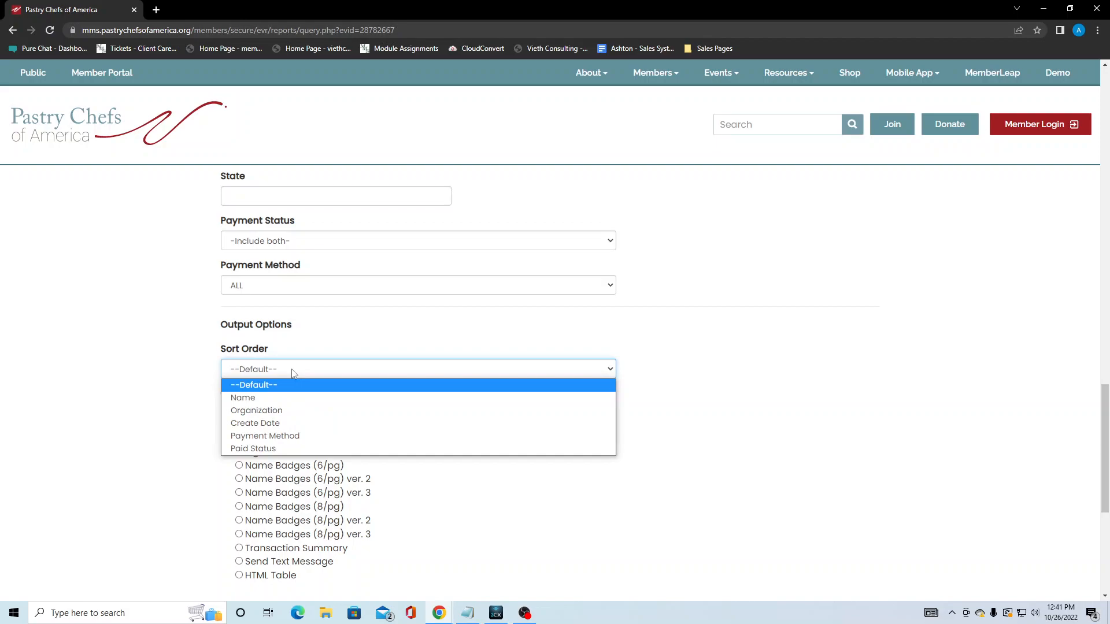
{"action": "left_click", "coordinate": [293, 373]}
{"action": "left_click", "coordinate": [162, 392]}
{"action": "scroll", "coordinate": [168, 391], "scroll_direction": "down", "scroll_amount": 2}
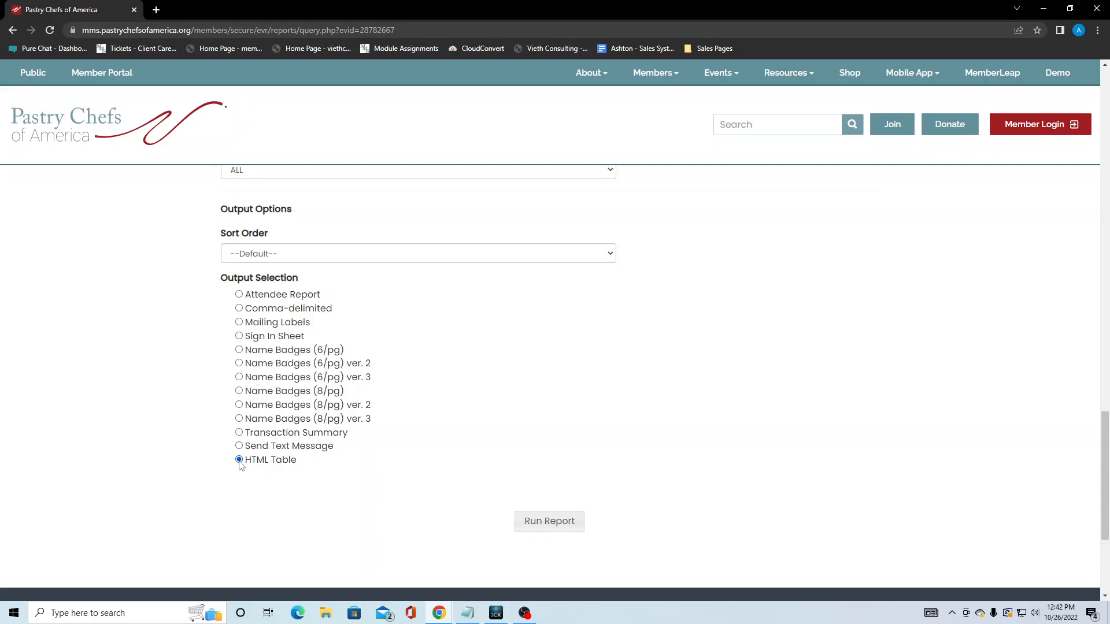
{"action": "left_click", "coordinate": [560, 525]}
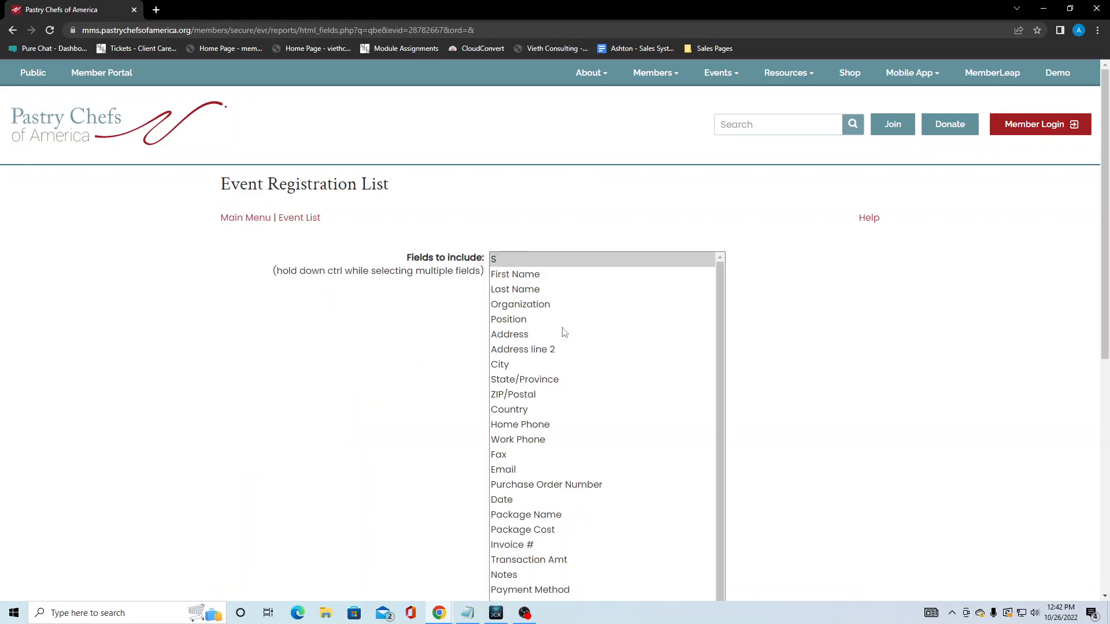
Look through the list of fields available to include in the HTML table report.
{"action": "scroll", "coordinate": [585, 290], "scroll_direction": "down", "scroll_amount": 2}
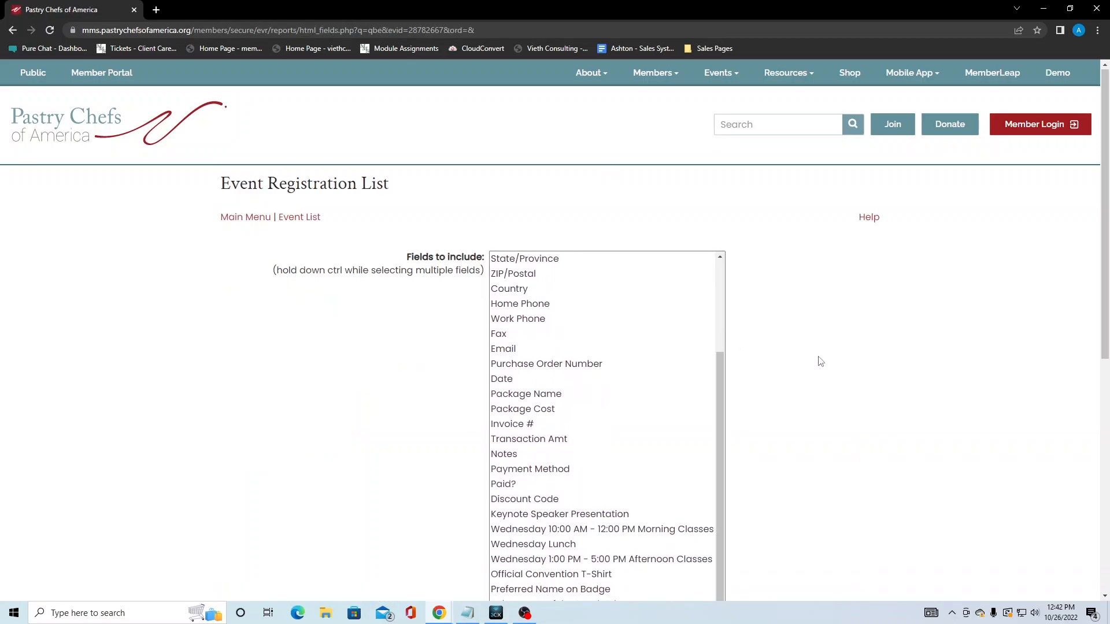
{"action": "scroll", "coordinate": [809, 364], "scroll_direction": "down", "scroll_amount": 2}
{"action": "scroll", "coordinate": [612, 441], "scroll_direction": "up", "scroll_amount": 3}
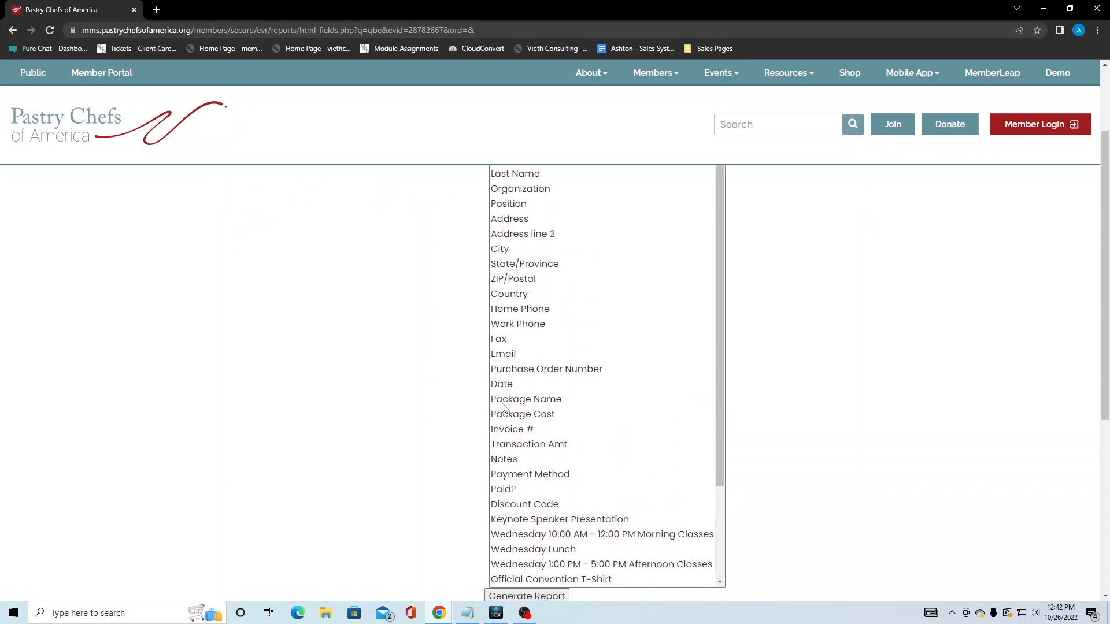
{"action": "scroll", "coordinate": [532, 413], "scroll_direction": "up", "scroll_amount": 3}
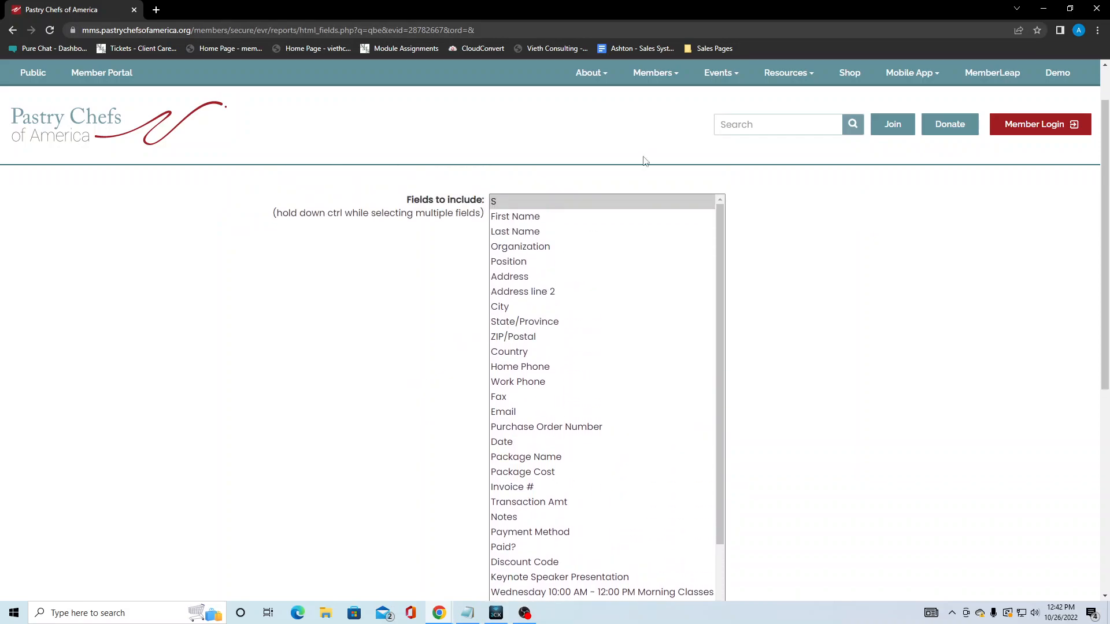
Try selecting individual report fields one at a time, including Address line 2, Package Cost and Last Name.
{"action": "left_click", "coordinate": [596, 218]}
{"action": "left_click", "coordinate": [601, 314]}
{"action": "left_click", "coordinate": [588, 249]}
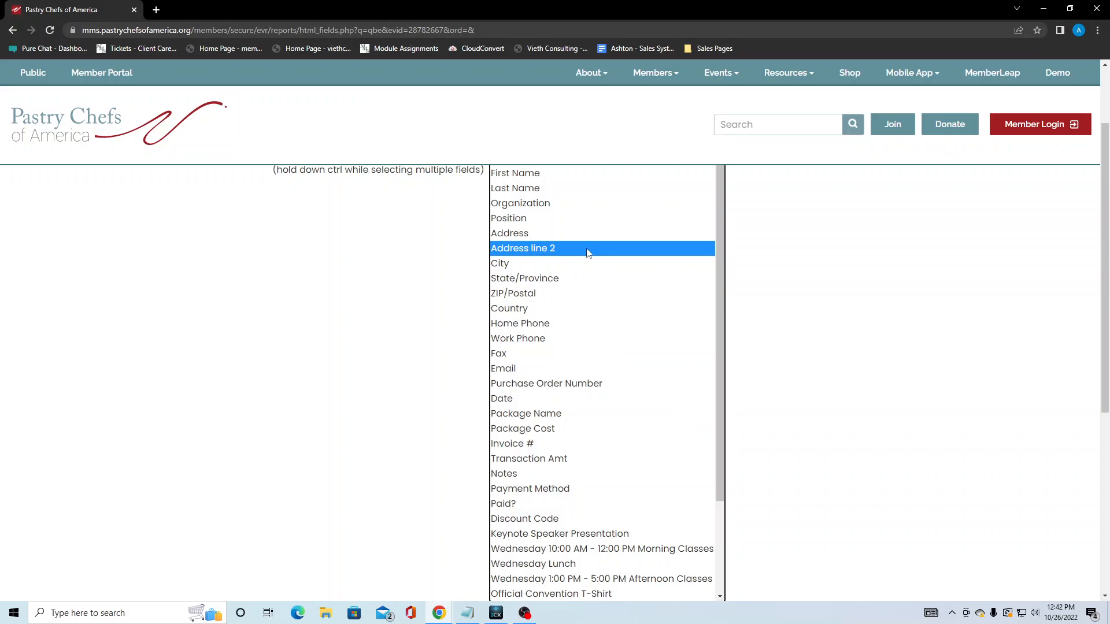
{"action": "left_click", "coordinate": [614, 426]}
{"action": "scroll", "coordinate": [809, 411], "scroll_direction": "up", "scroll_amount": 1}
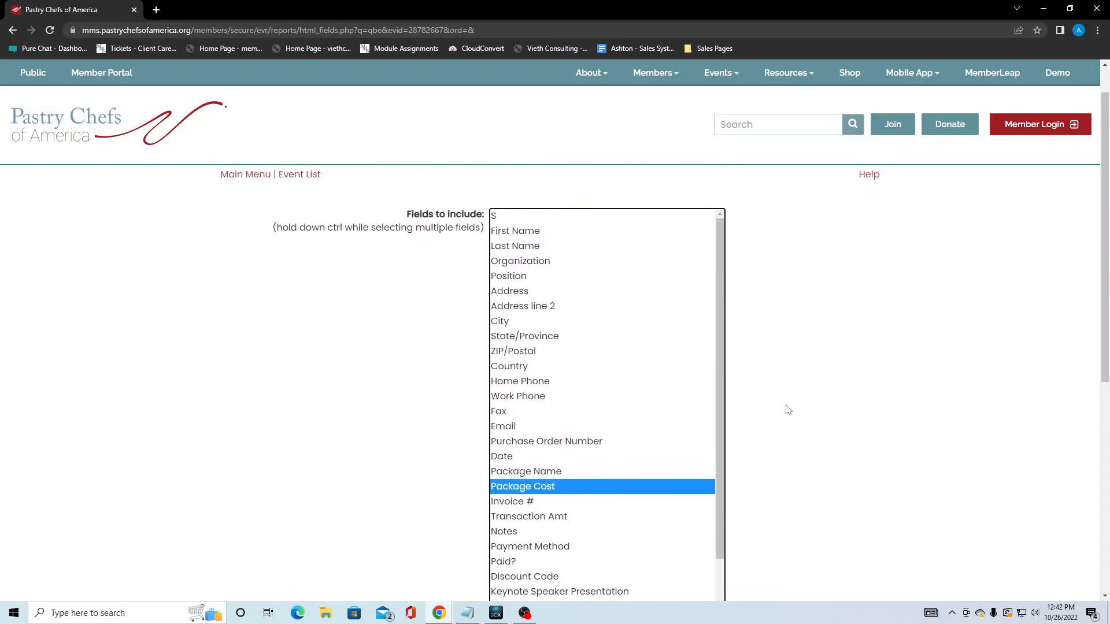
{"action": "left_click", "coordinate": [559, 336]}
{"action": "left_click", "coordinate": [569, 248]}
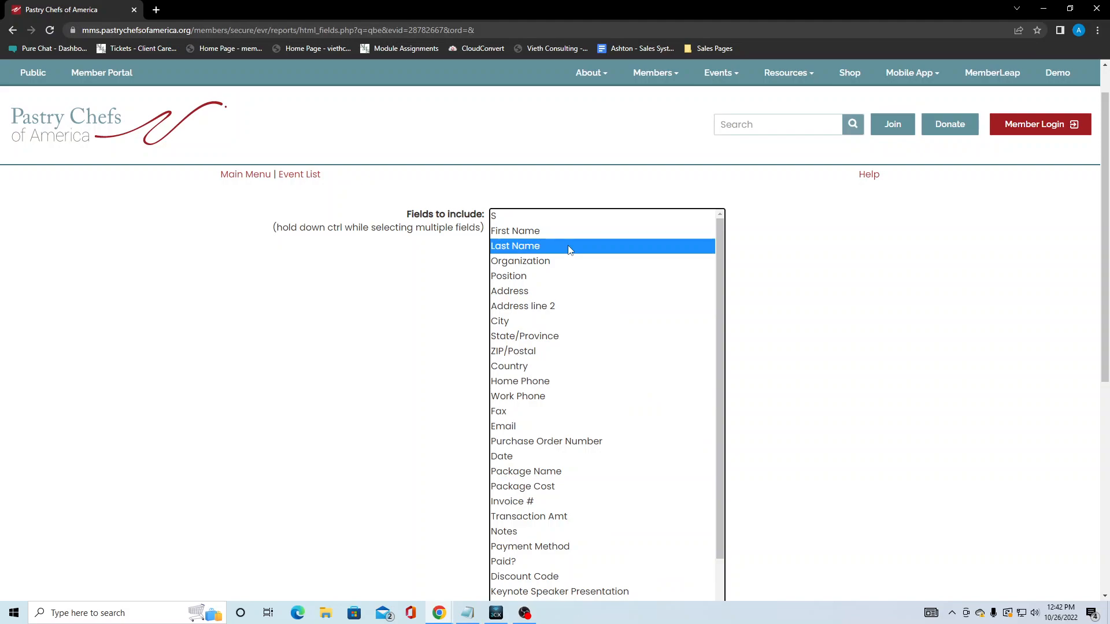
Try a multiple selection of First Name, Last Name, Address and Email, and deselect those fields again.
{"action": "left_click", "coordinate": [562, 237]}
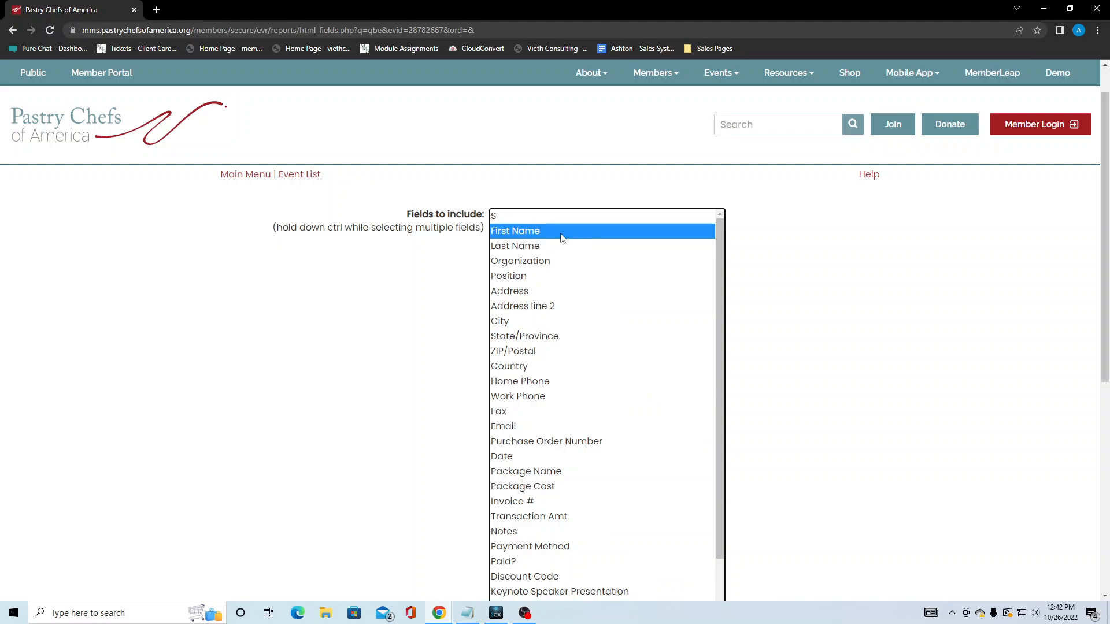
{"action": "left_click", "coordinate": [562, 248], "text": "ctrl"}
{"action": "left_click", "coordinate": [587, 303], "text": "ctrl"}
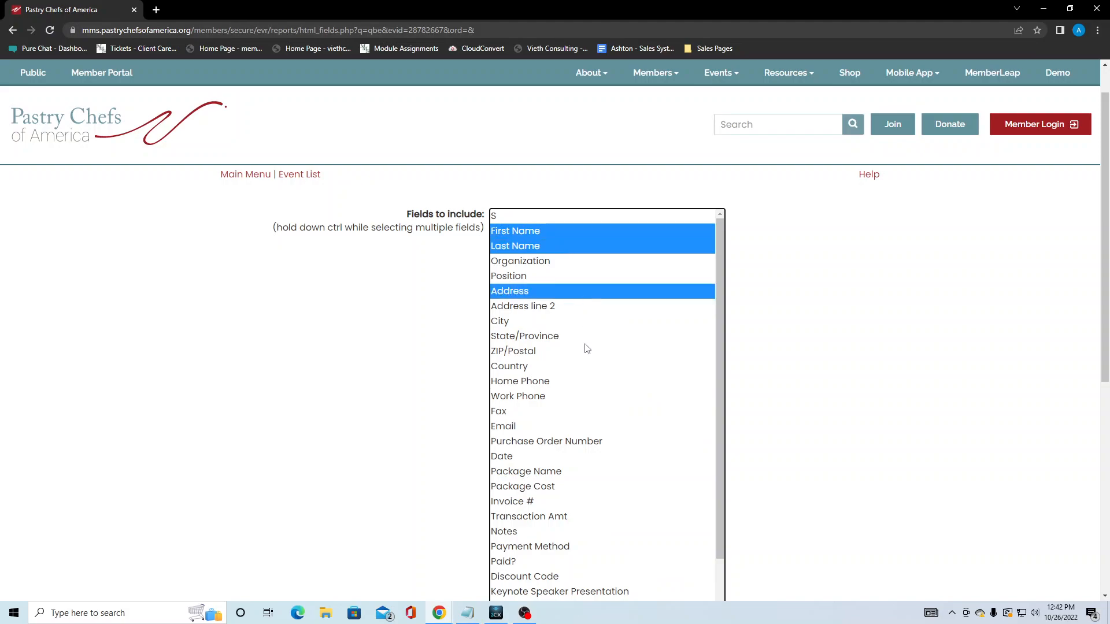
{"action": "left_click", "coordinate": [561, 430], "text": "ctrl"}
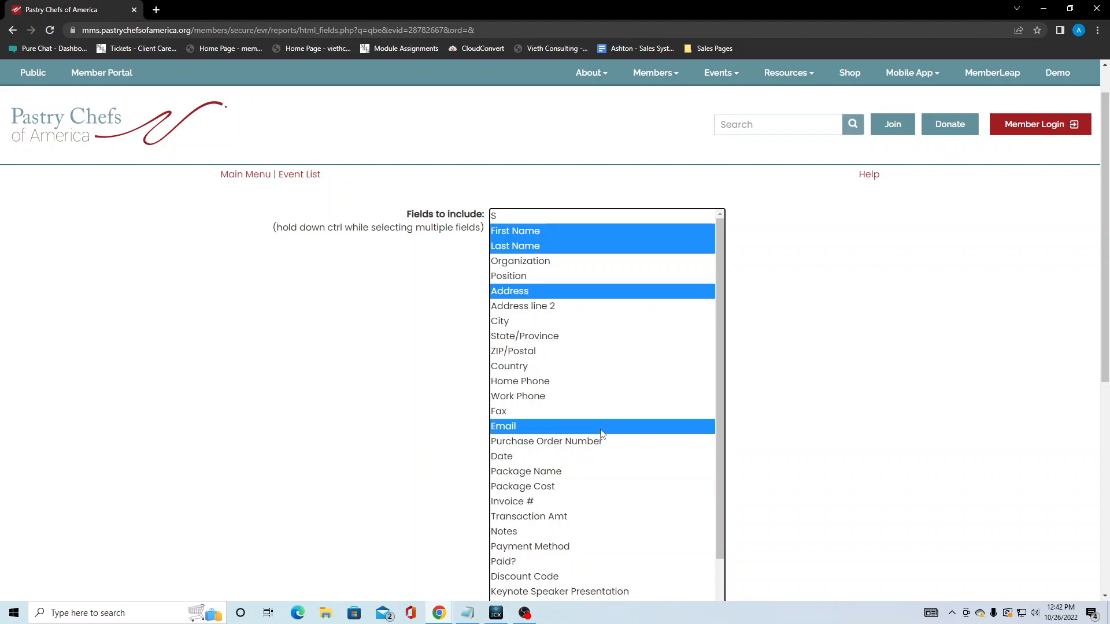
{"action": "left_click", "coordinate": [647, 425], "text": "ctrl"}
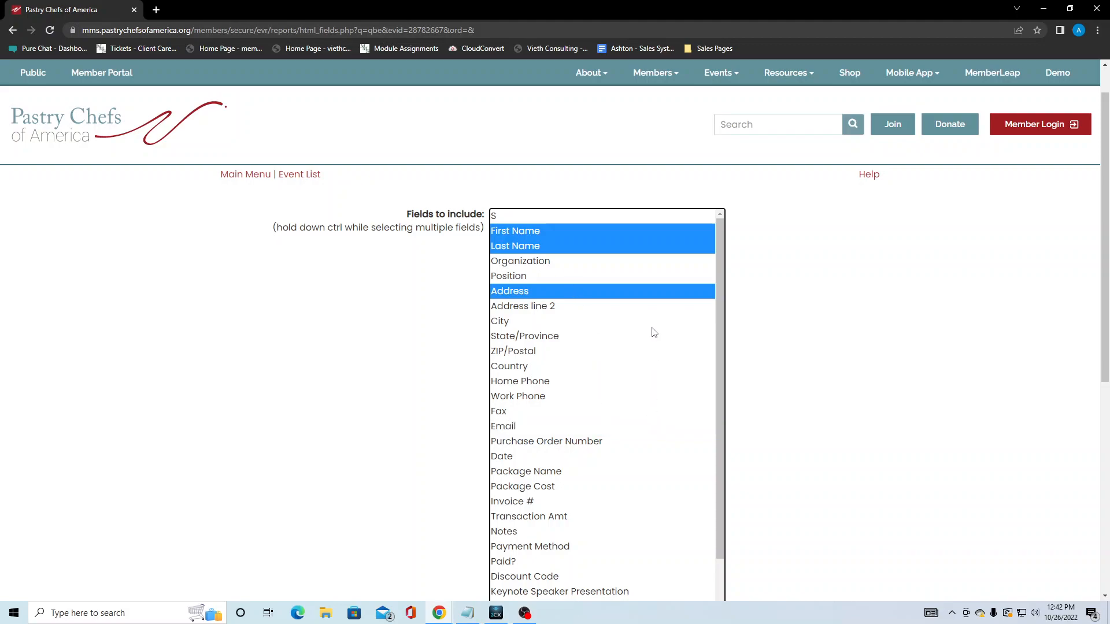
{"action": "left_click", "coordinate": [656, 296], "text": "ctrl"}
{"action": "left_click", "coordinate": [663, 248], "text": "ctrl"}
{"action": "left_click", "coordinate": [660, 233], "text": "ctrl"}
Try selecting the continuous range of fields from First Name through Fax, and reduce the selection to Last Name.
{"action": "left_click", "coordinate": [602, 237]}
{"action": "left_click", "coordinate": [622, 412], "text": "shift"}
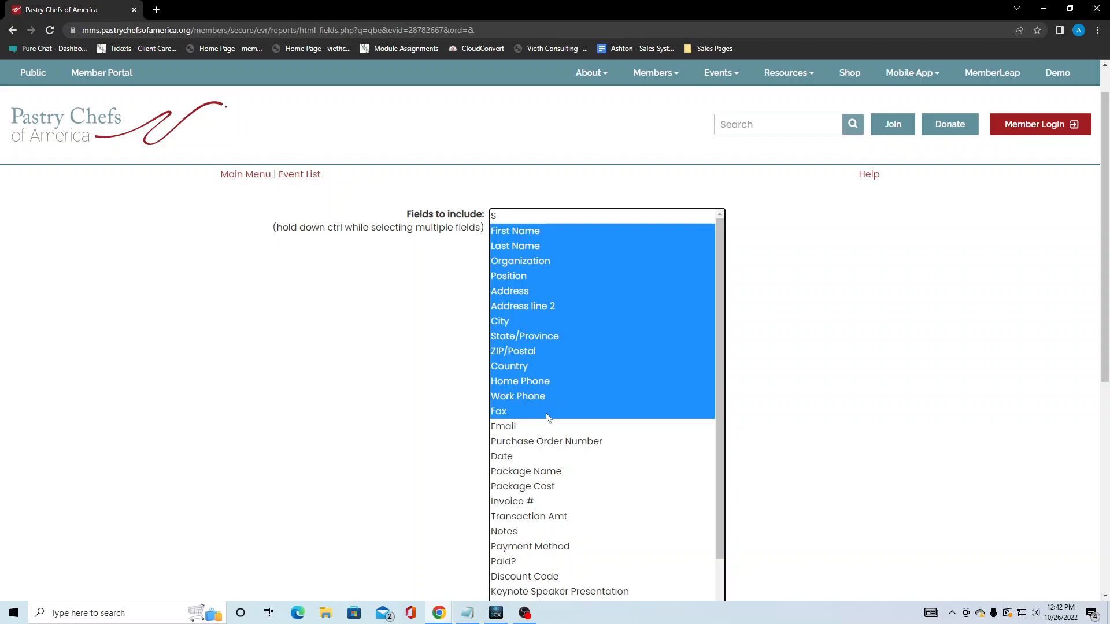
{"action": "left_click_drag", "start_coordinate": [549, 418], "coordinate": [587, 320]}
{"action": "left_click", "coordinate": [607, 250]}
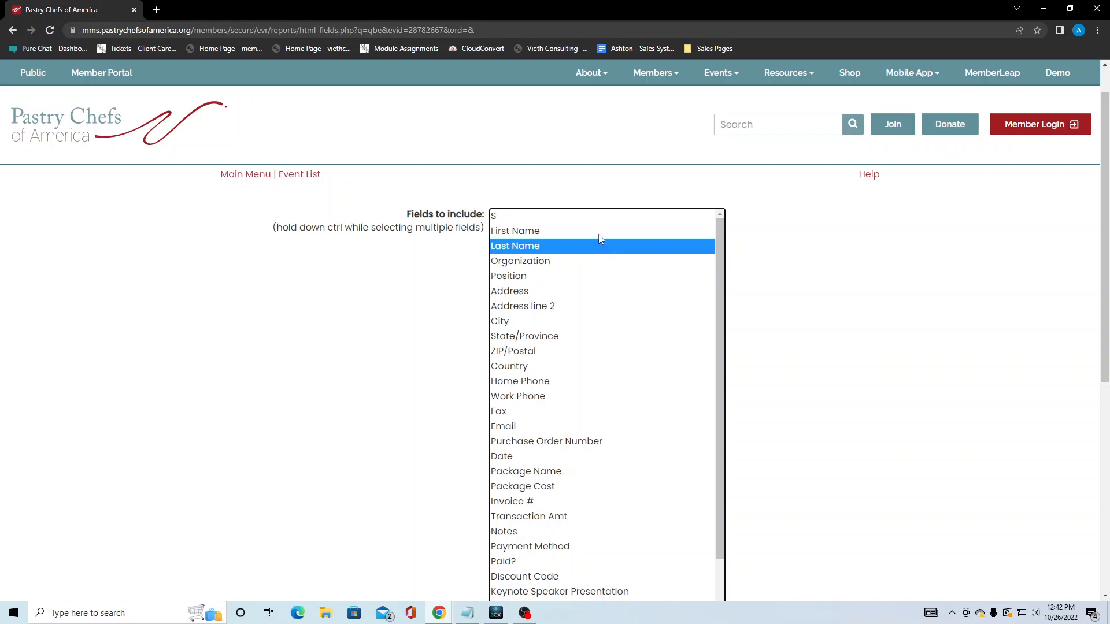
Include the First Name, Last Name, Organization and Email fields and generate the HTML table report.
{"action": "left_click", "coordinate": [599, 235]}
{"action": "left_click", "coordinate": [589, 247], "text": "ctrl"}
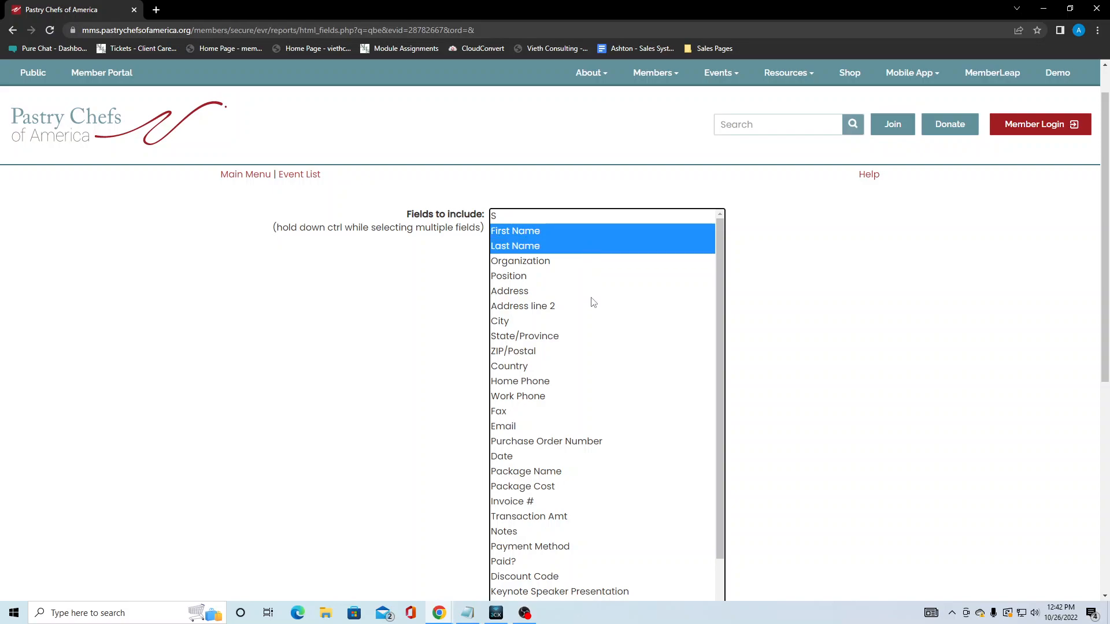
{"action": "left_click", "coordinate": [600, 264], "text": "ctrl"}
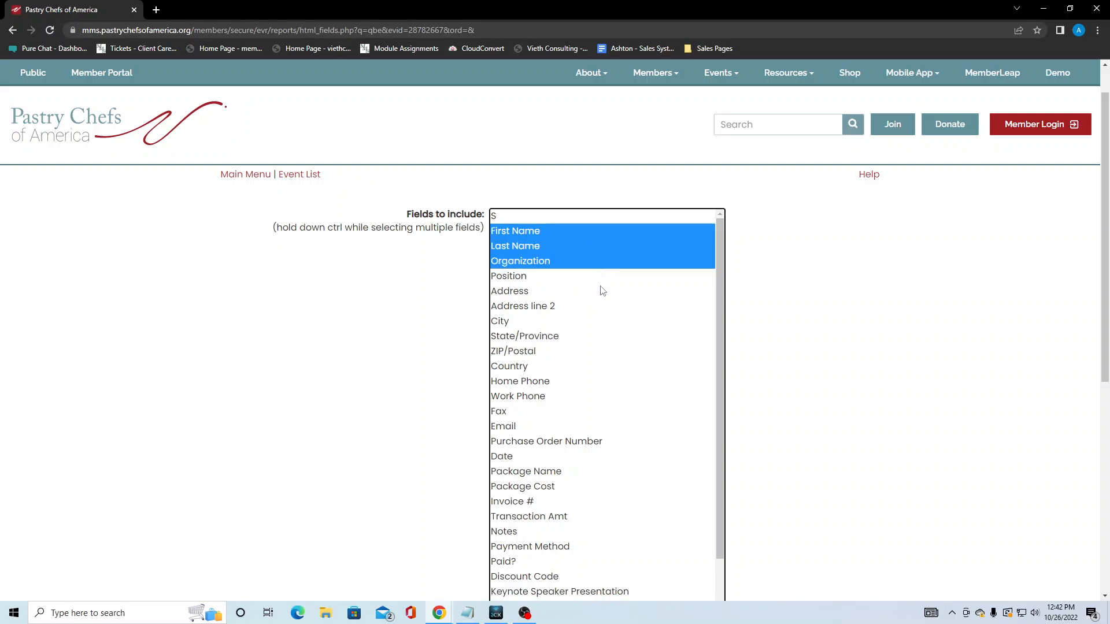
{"action": "left_click", "coordinate": [556, 429], "text": "ctrl"}
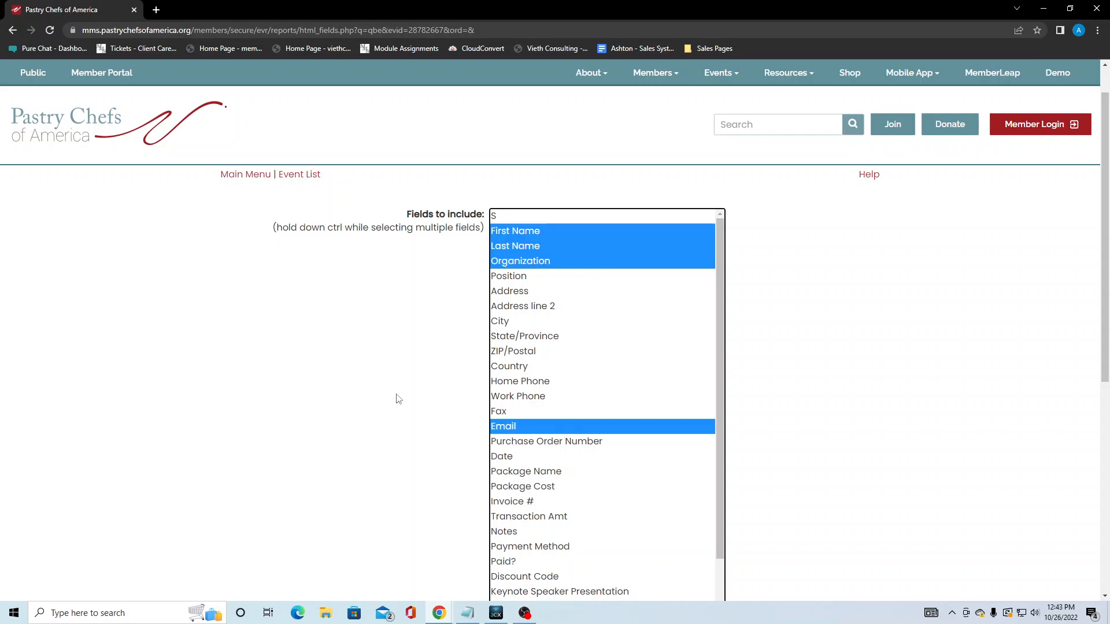
{"action": "left_click", "coordinate": [399, 399]}
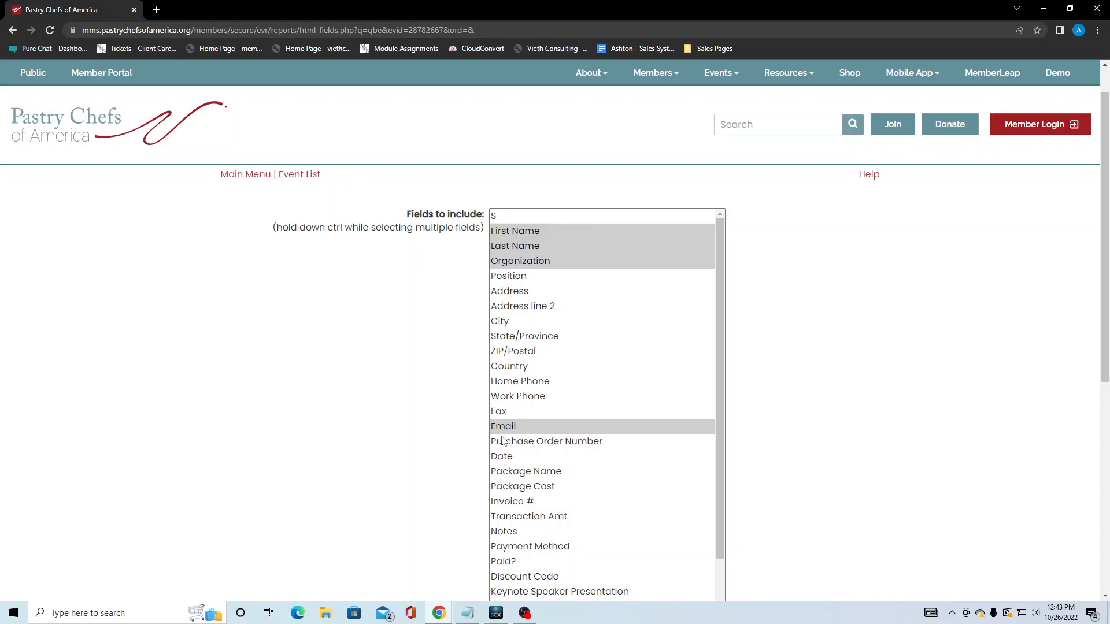
{"action": "scroll", "coordinate": [411, 435], "scroll_direction": "down", "scroll_amount": 5}
{"action": "scroll", "coordinate": [439, 427], "scroll_direction": "up", "scroll_amount": 1}
{"action": "left_click", "coordinate": [546, 444]}
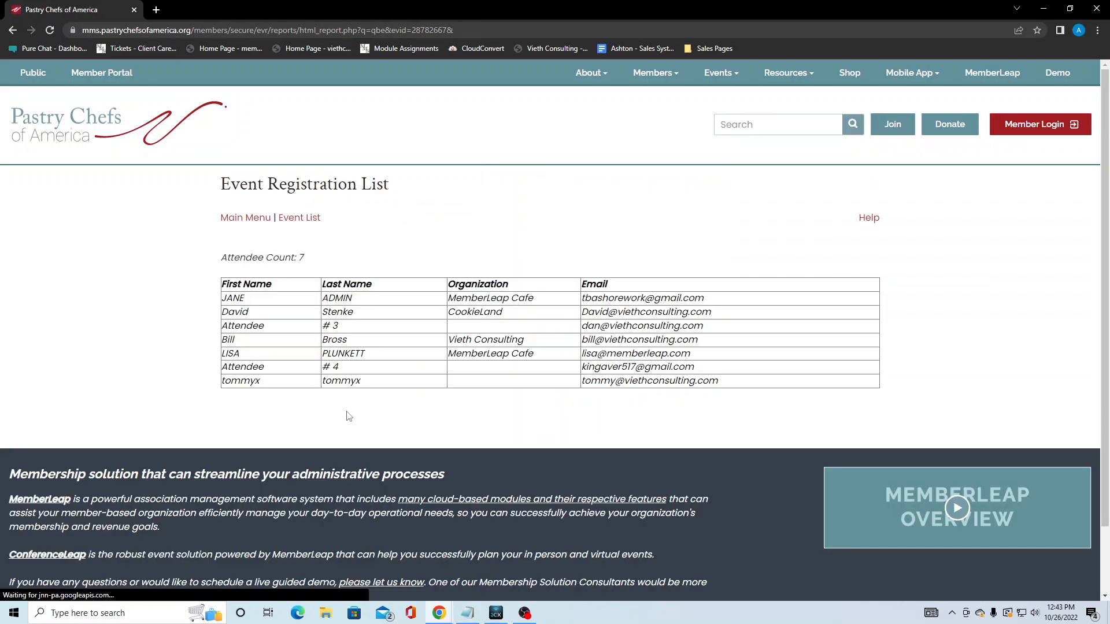